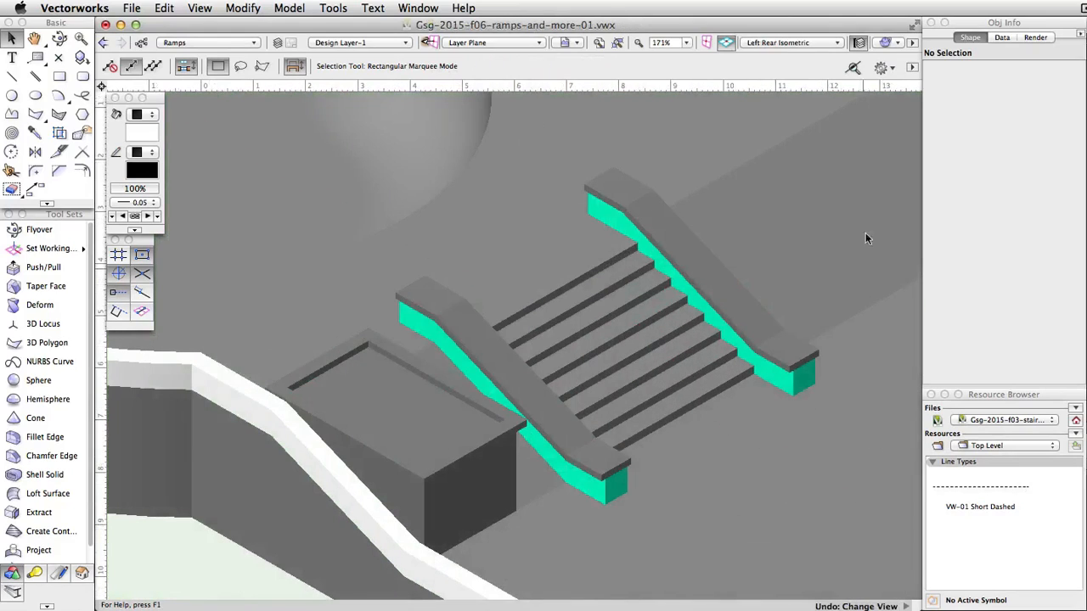
# Step: In the Left Isometric view, draw a three-point arc along the slab's rounded corner, from its lower endpoint to the curve's midpoint
pyautogui.click(823, 43)
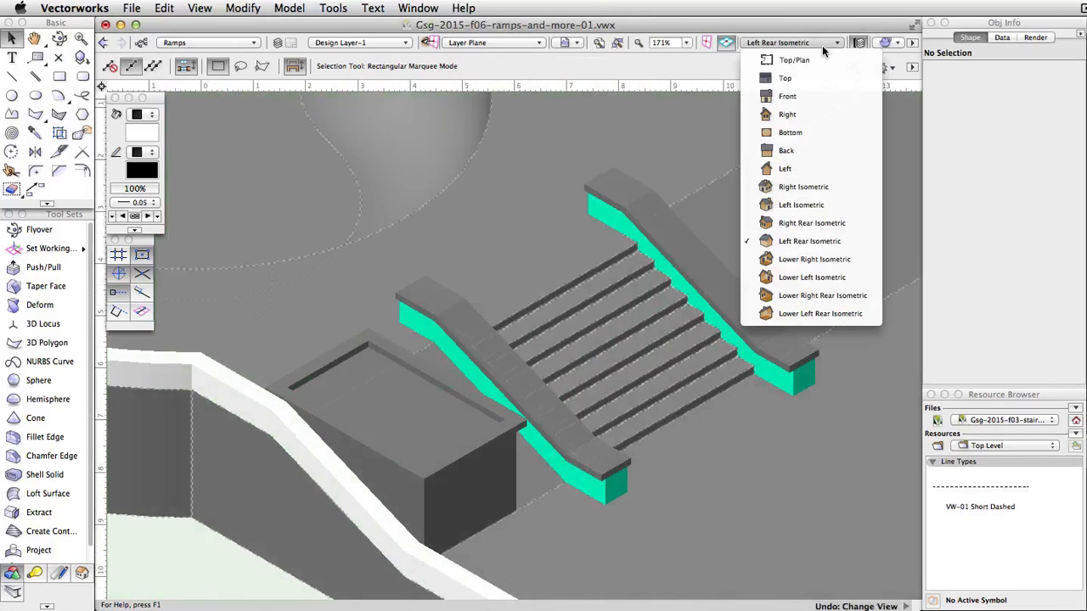
pyautogui.click(829, 203)
pyautogui.scroll(-4, 670, 299)
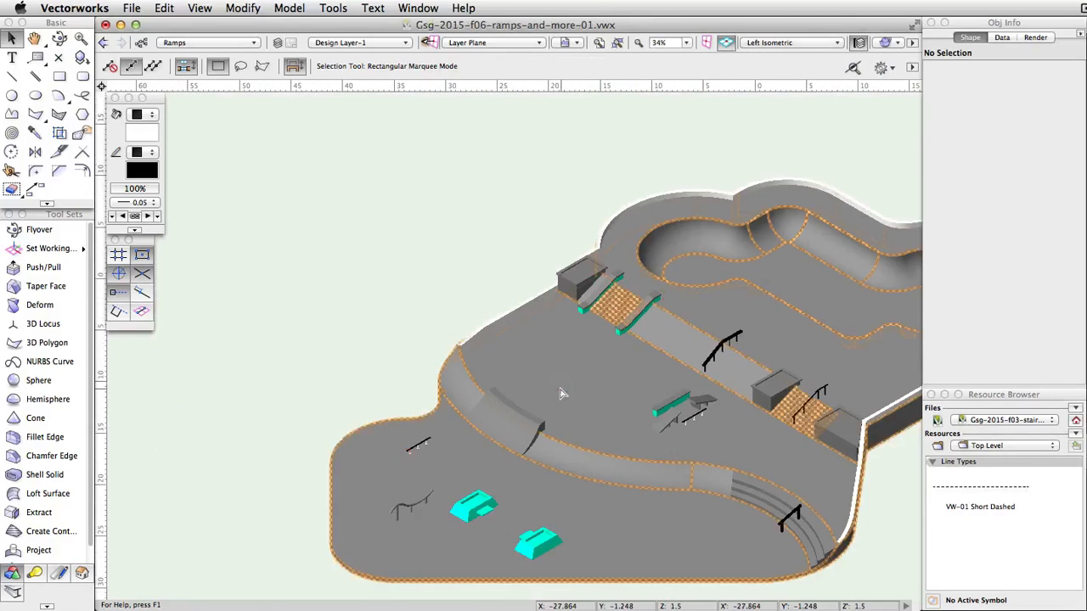
pyautogui.moveTo(533, 415); pyautogui.dragTo(660, 317, button='middle')
pyautogui.press('x')
pyautogui.scroll(5, 501, 372)
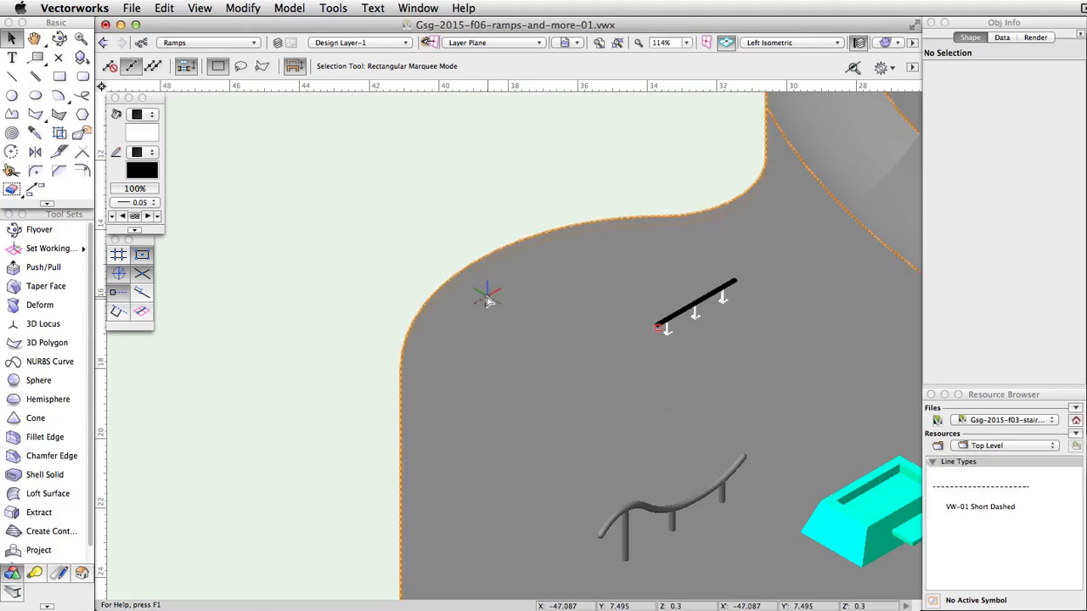
pyautogui.click(56, 96)
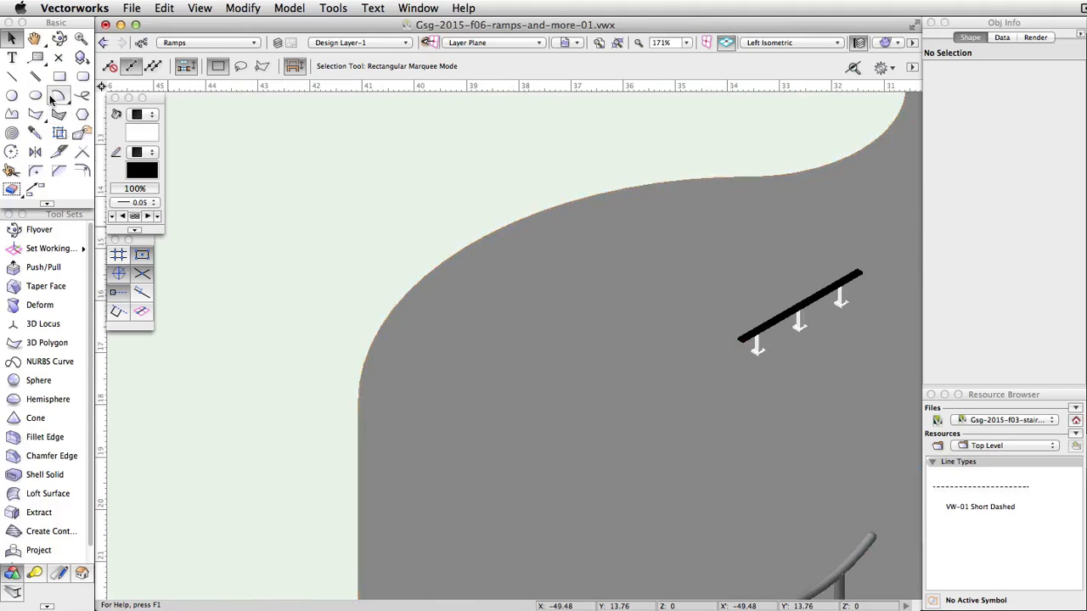
pyautogui.click(131, 67)
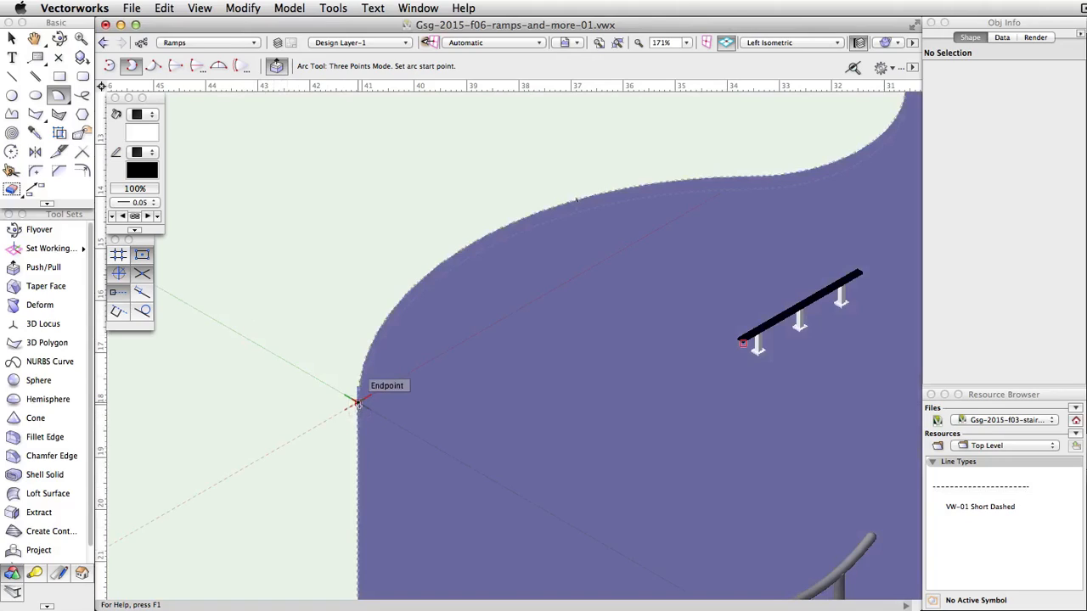
pyautogui.click(357, 404)
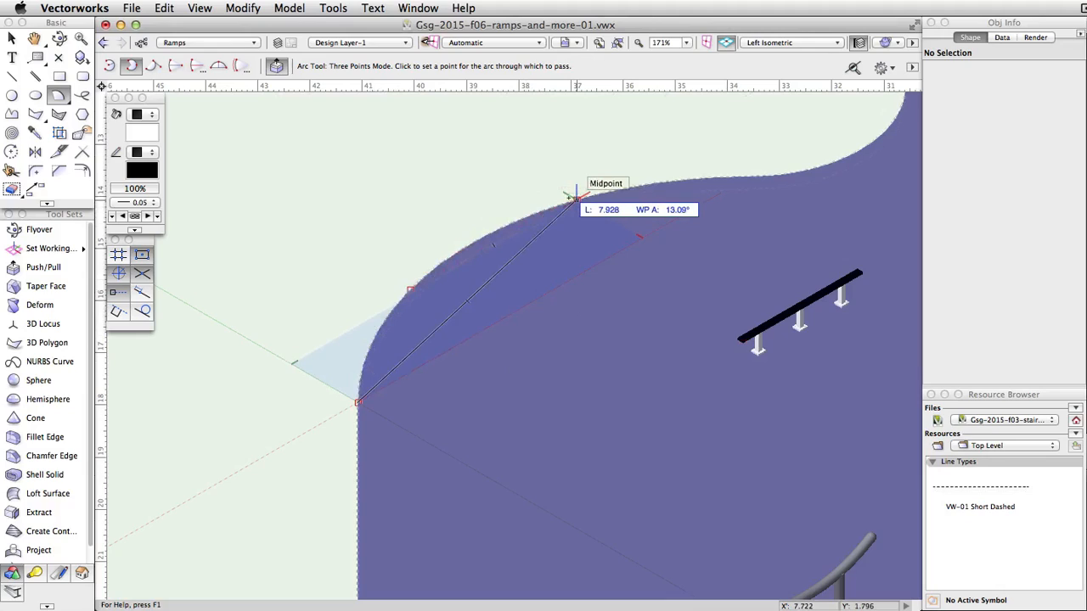
pyautogui.click(439, 262)
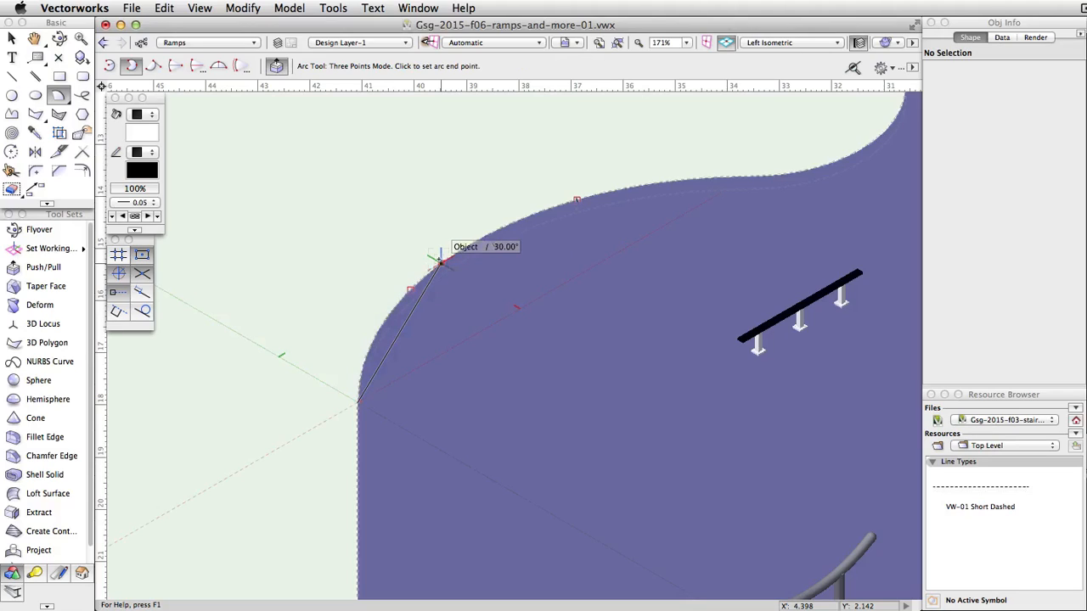
pyautogui.click(577, 199)
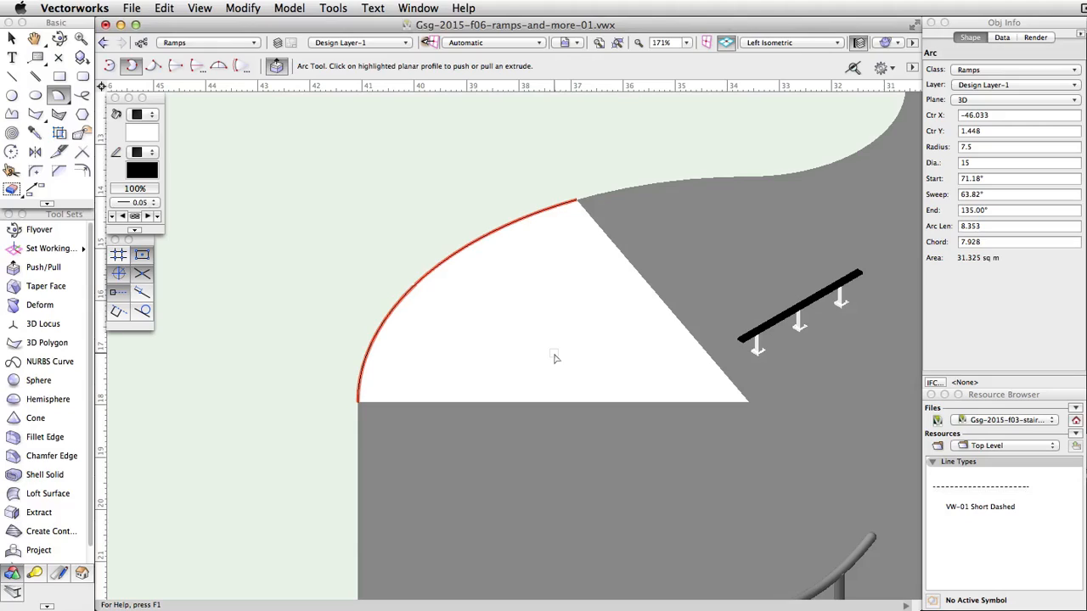
# Step: Offset the original arc 0.6 inward by distance with open curves closed, forming a curved band along the slab edge
pyautogui.click(83, 178)
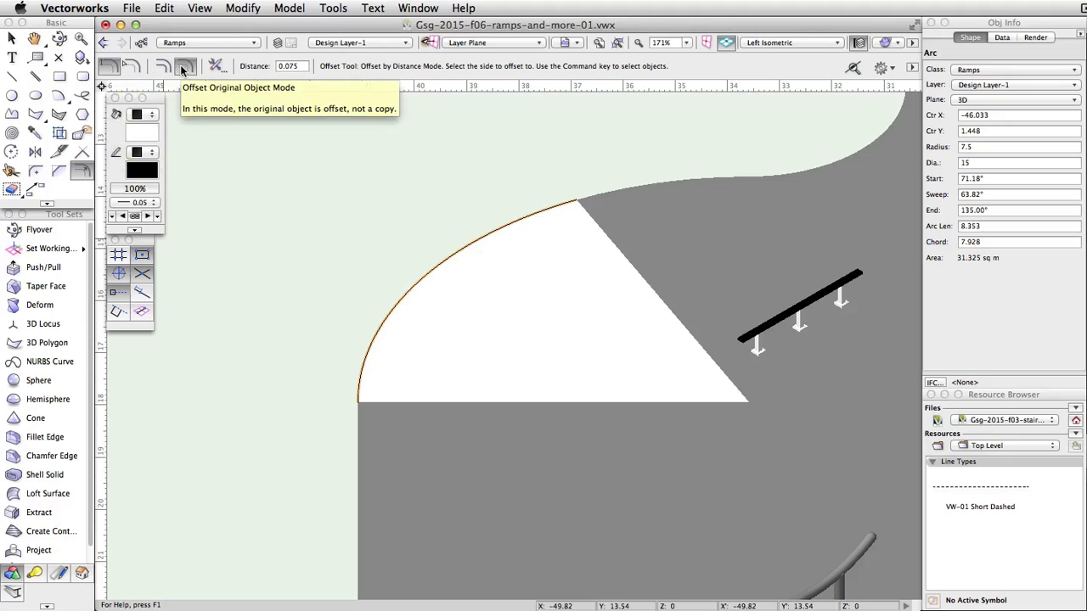
pyautogui.click(216, 66)
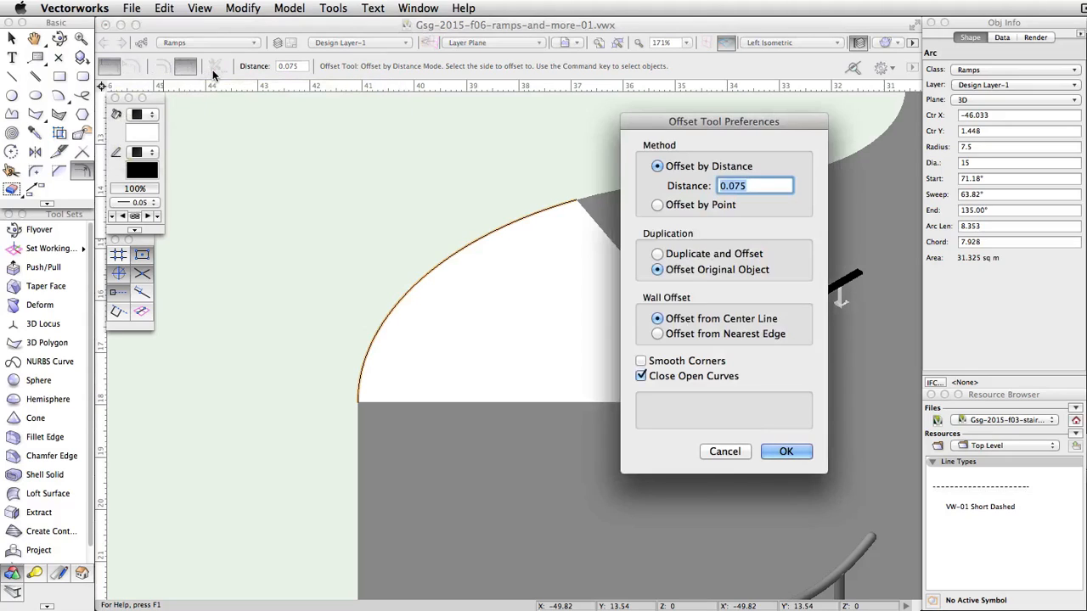
pyautogui.moveTo(671, 121); pyautogui.dragTo(462, 72)
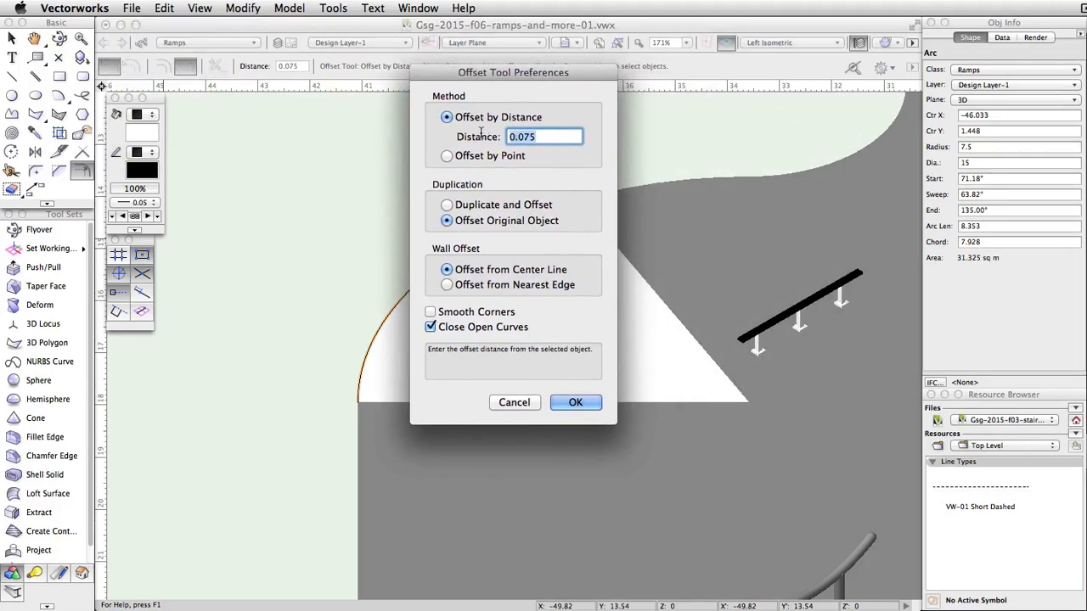
pyautogui.write('0.6')
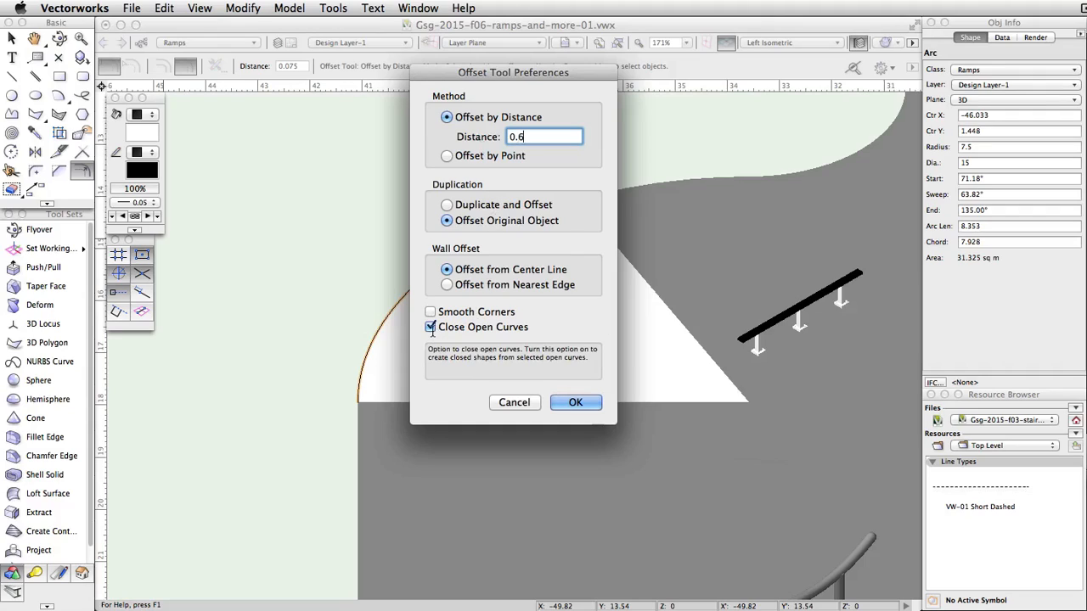
pyautogui.click(574, 403)
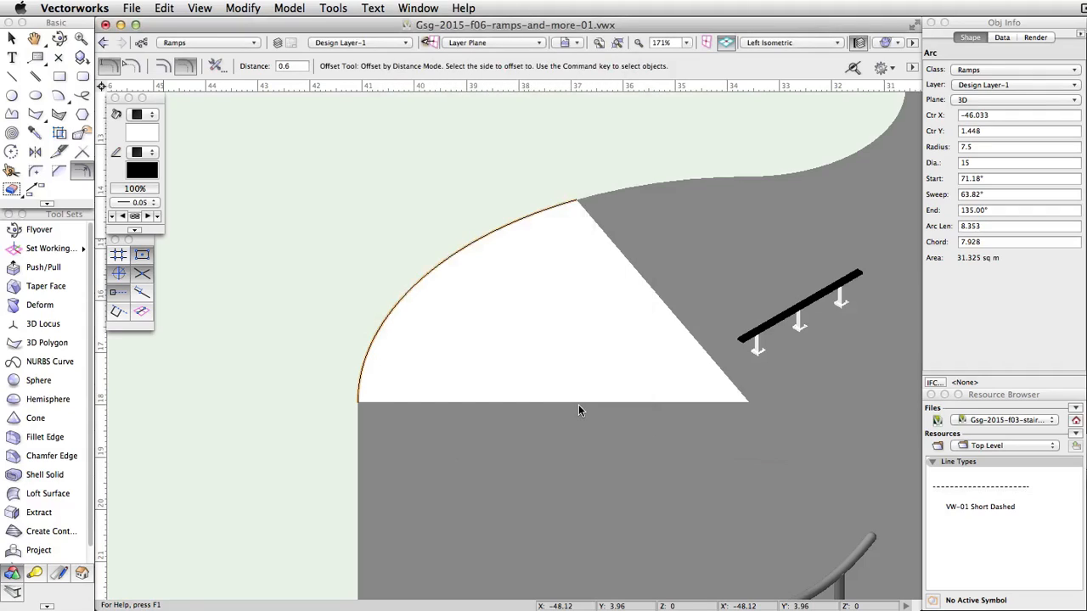
pyautogui.click(470, 290)
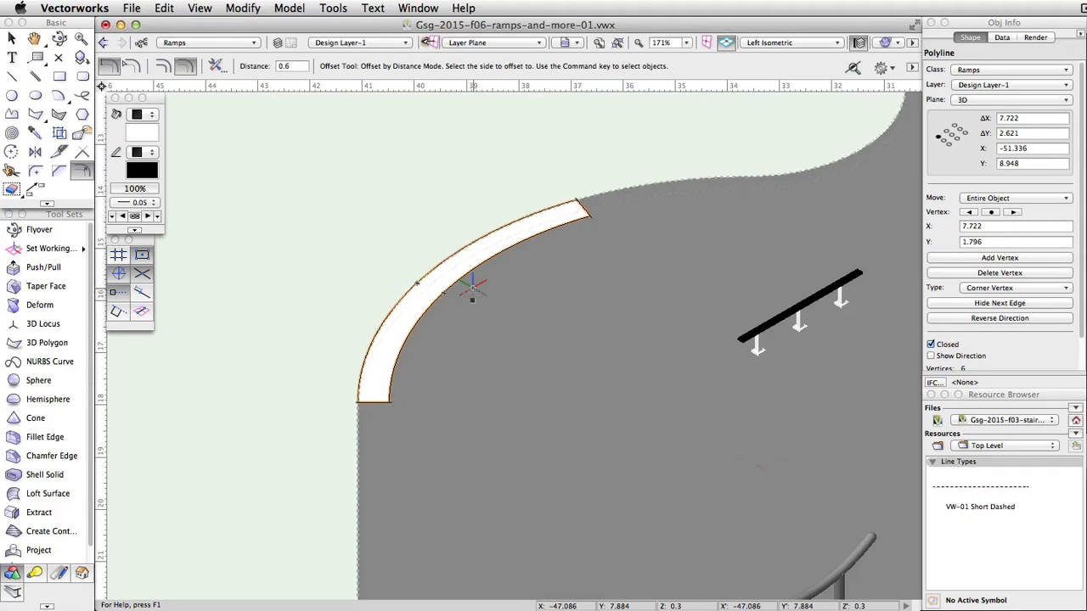
# Step: Extrude the curved band upward 0.6 with Push/Pull in Extrude Face mode
pyautogui.click(48, 272)
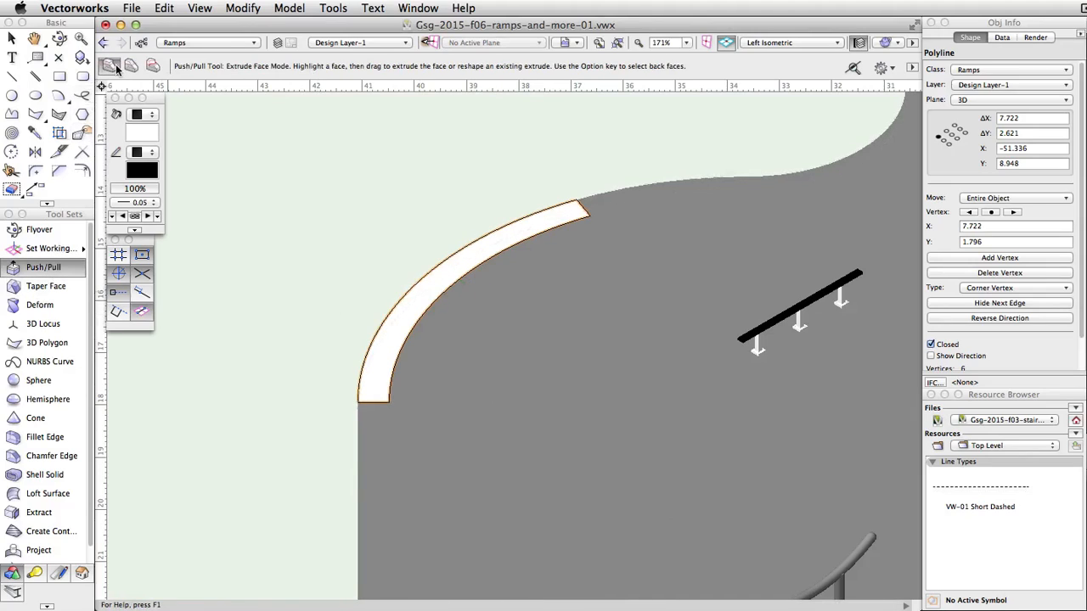
pyautogui.click(384, 330)
pyautogui.press('Tab')
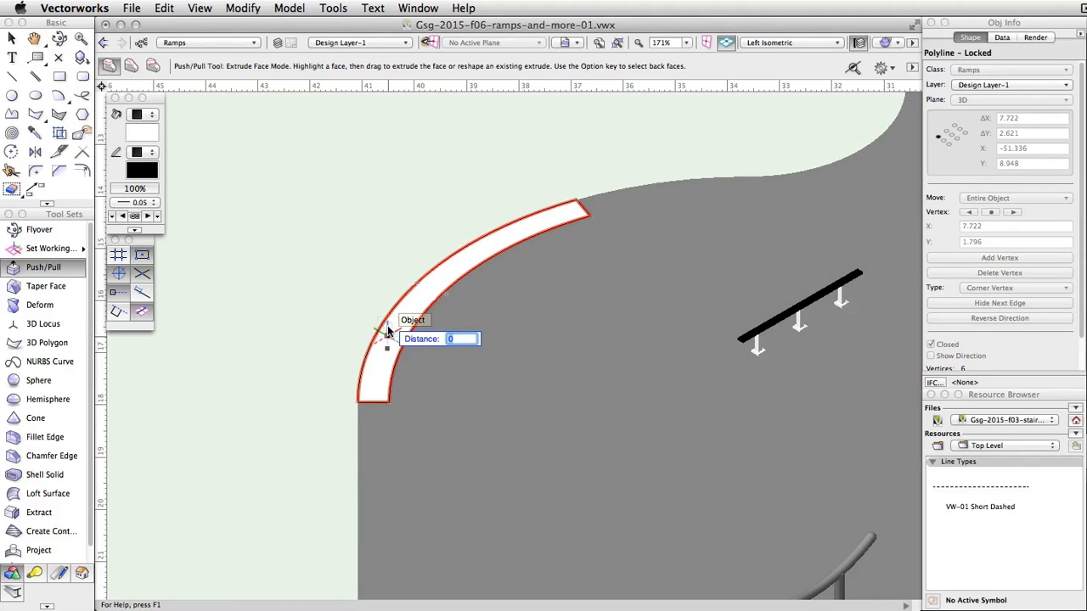
pyautogui.write('0.6')
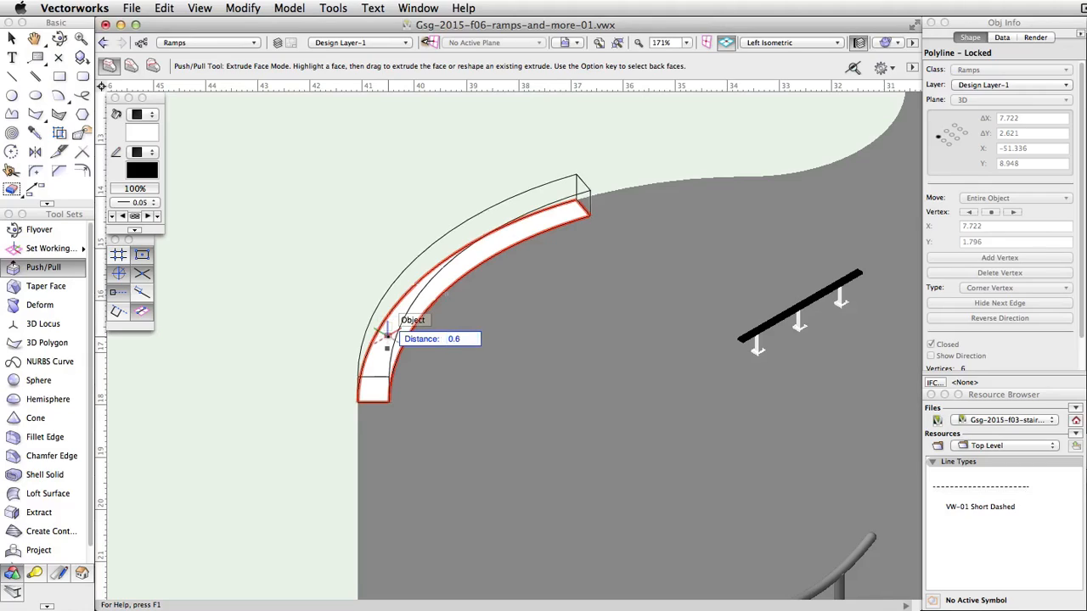
pyautogui.press('Return')
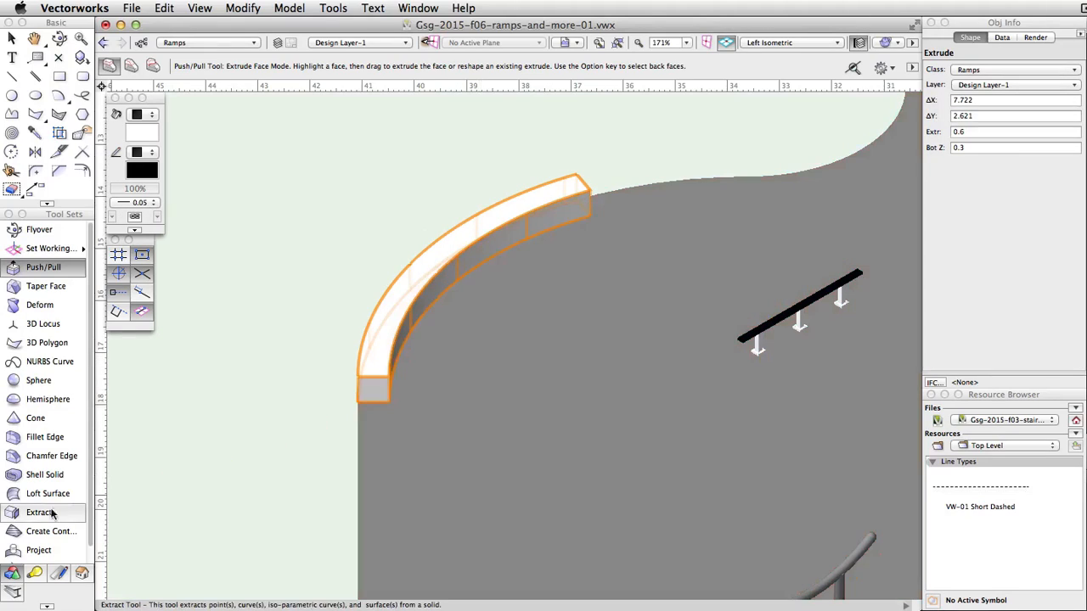
# Step: Extract the upper outer curved edge of the extrude as a planar object using Extract Curve mode
pyautogui.click(28, 513)
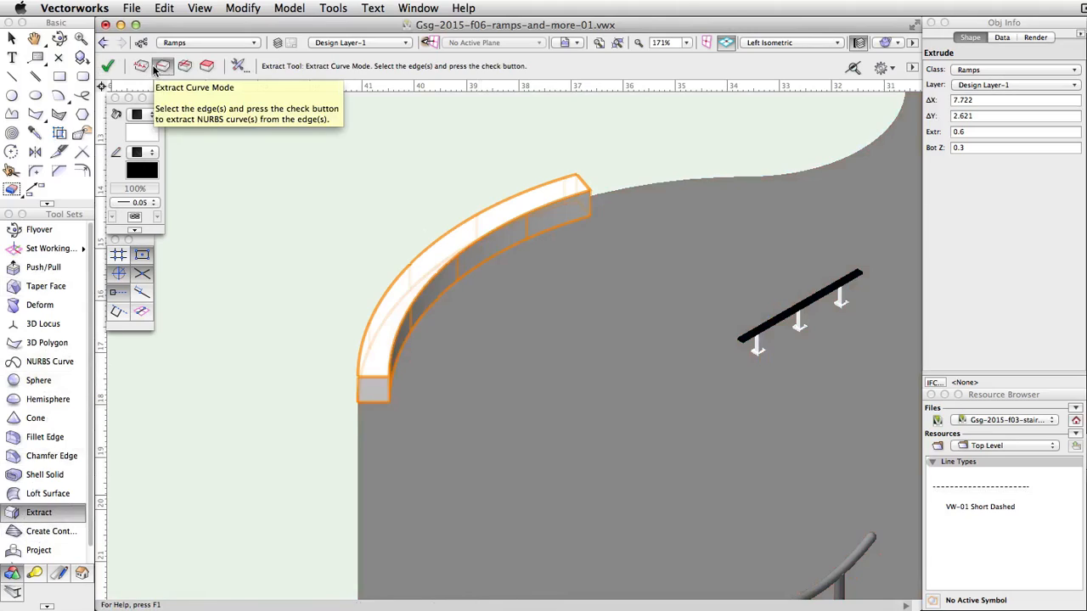
pyautogui.click(231, 66)
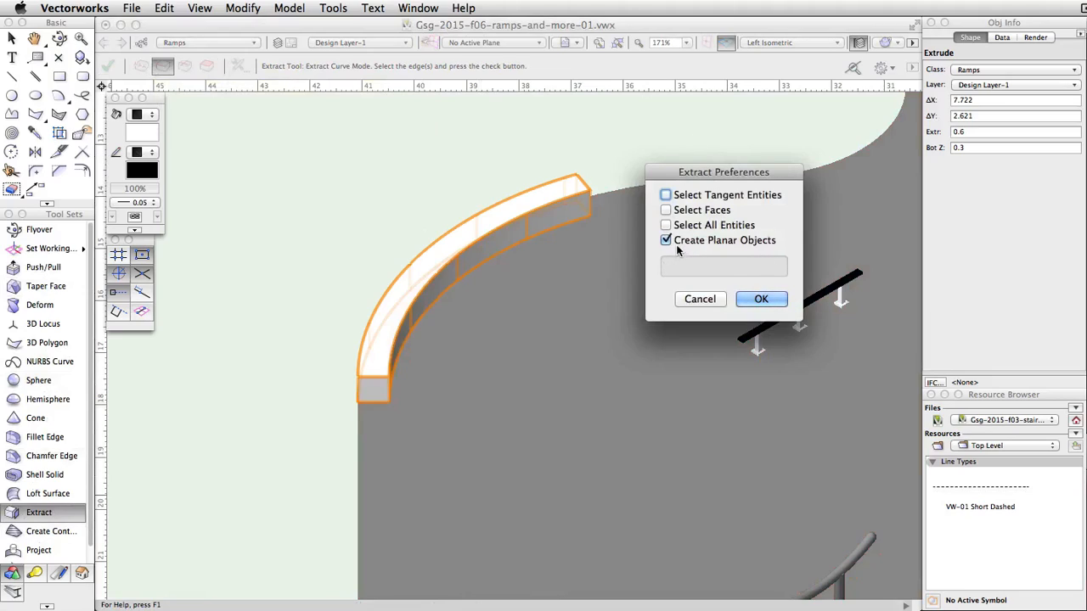
pyautogui.click(760, 303)
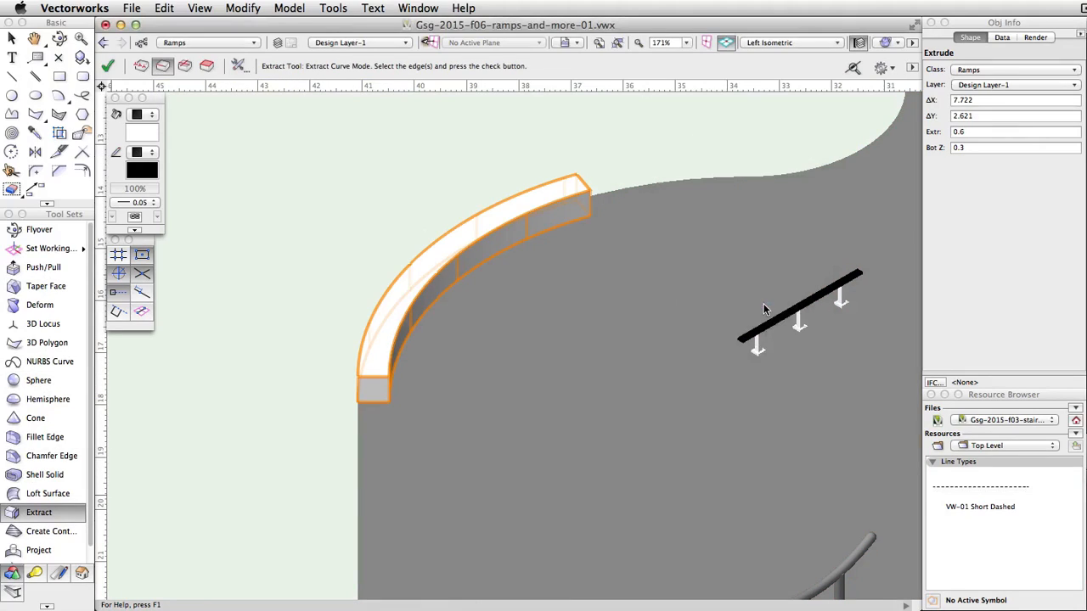
pyautogui.click(386, 304)
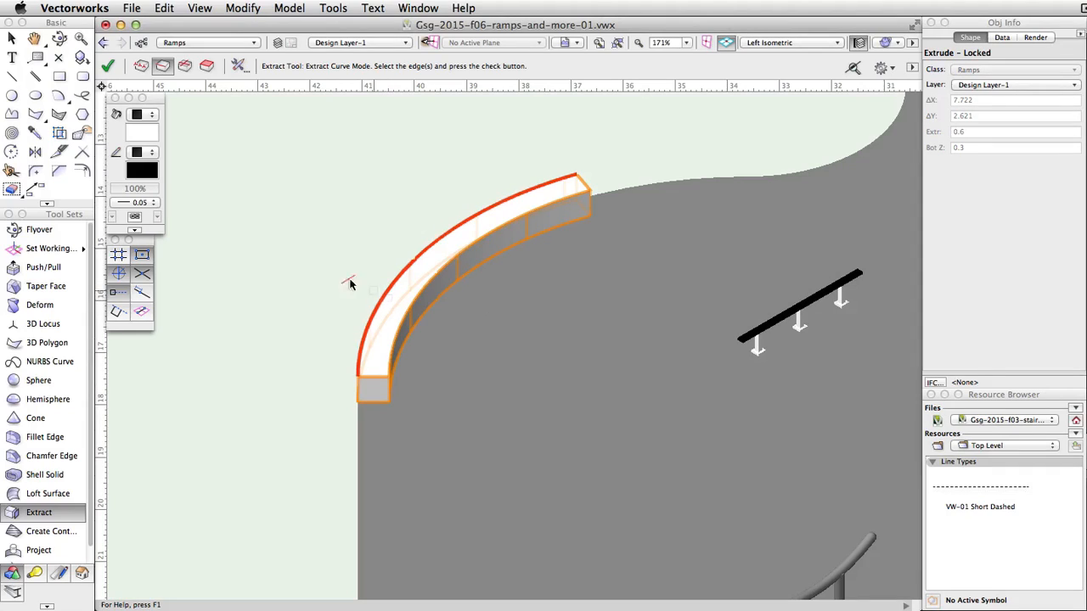
pyautogui.click(108, 67)
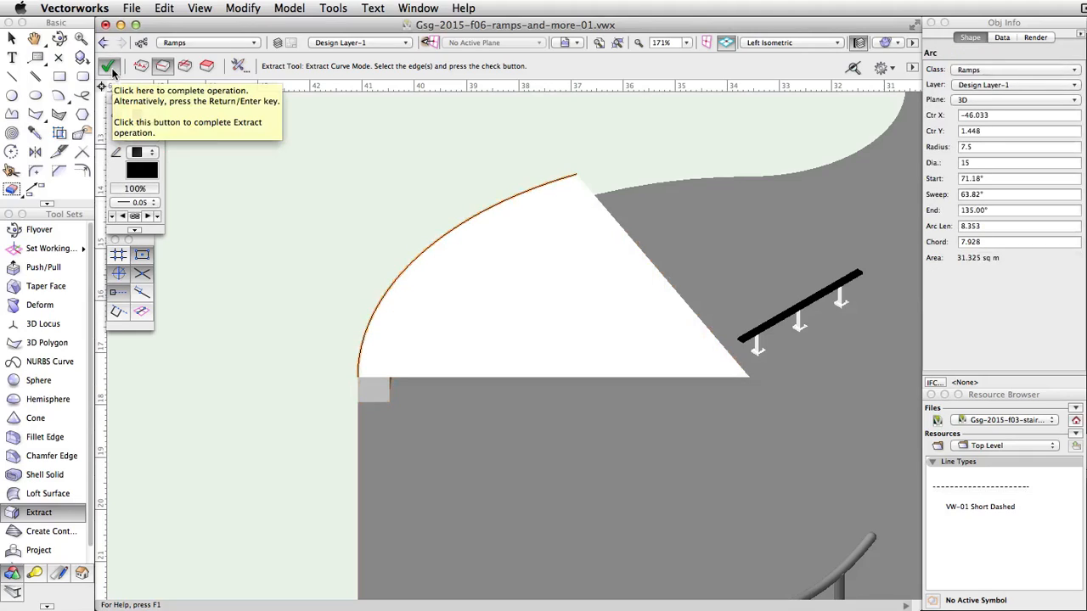
# Step: Offset the extracted arc 0.75 inward to form a closed, wider band on top of the ledge base
pyautogui.click(82, 170)
pyautogui.doubleClick(286, 66)
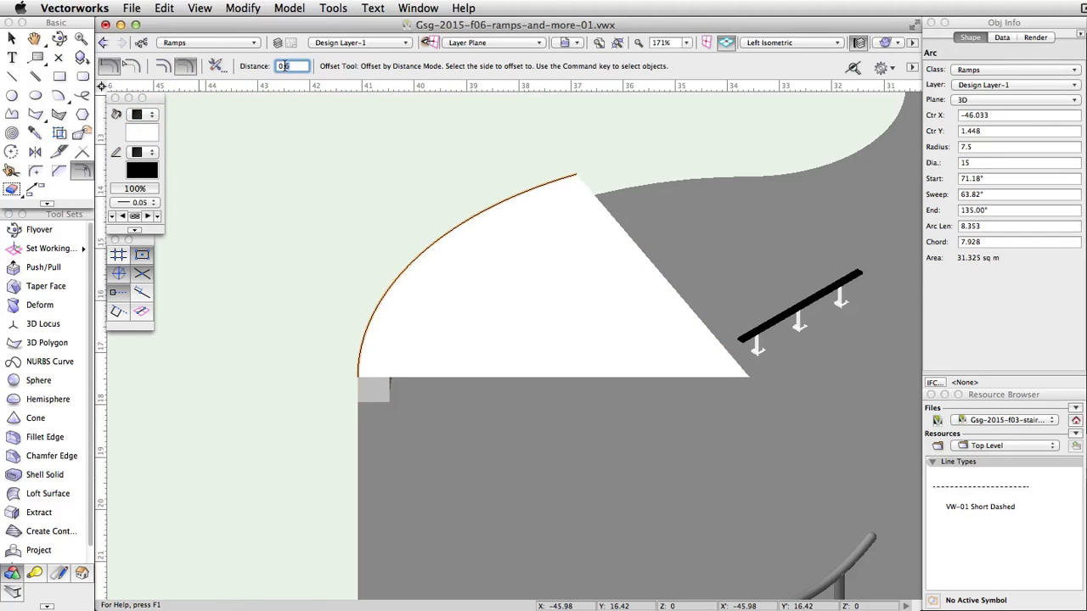
pyautogui.write('0.75')
pyautogui.press('Return')
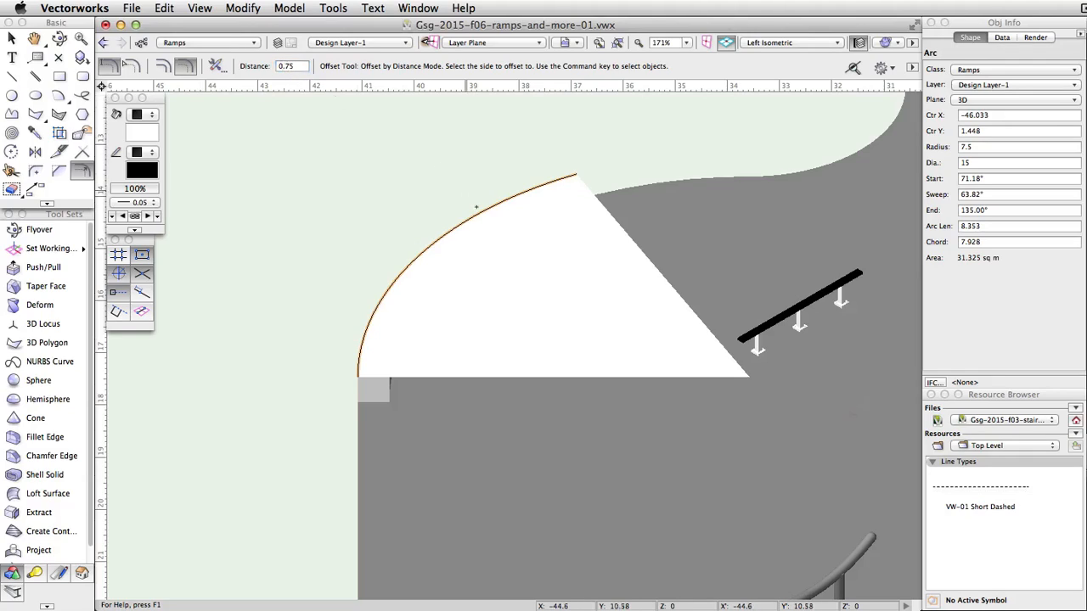
pyautogui.click(510, 268)
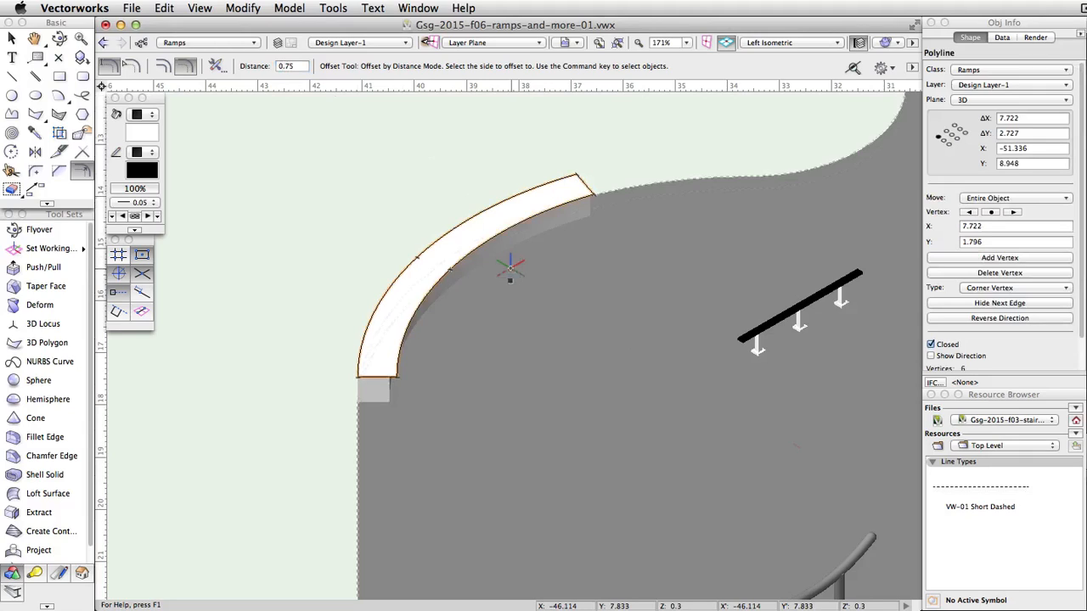
# Step: Extrude the wider band upward 0.3 with Push/Pull to form the ledge's cap
pyautogui.click(15, 268)
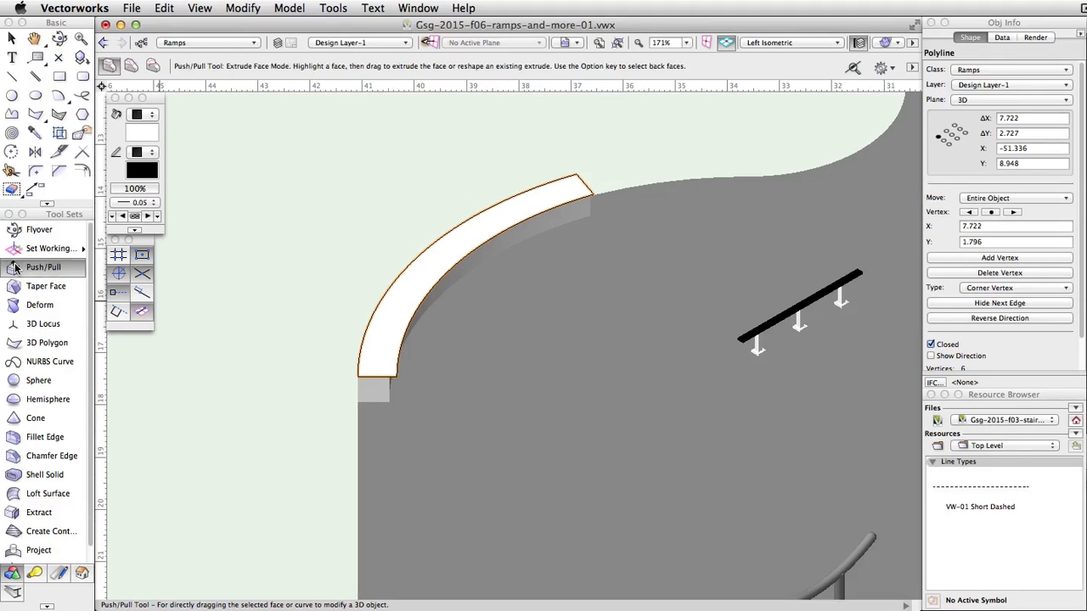
pyautogui.click(410, 268)
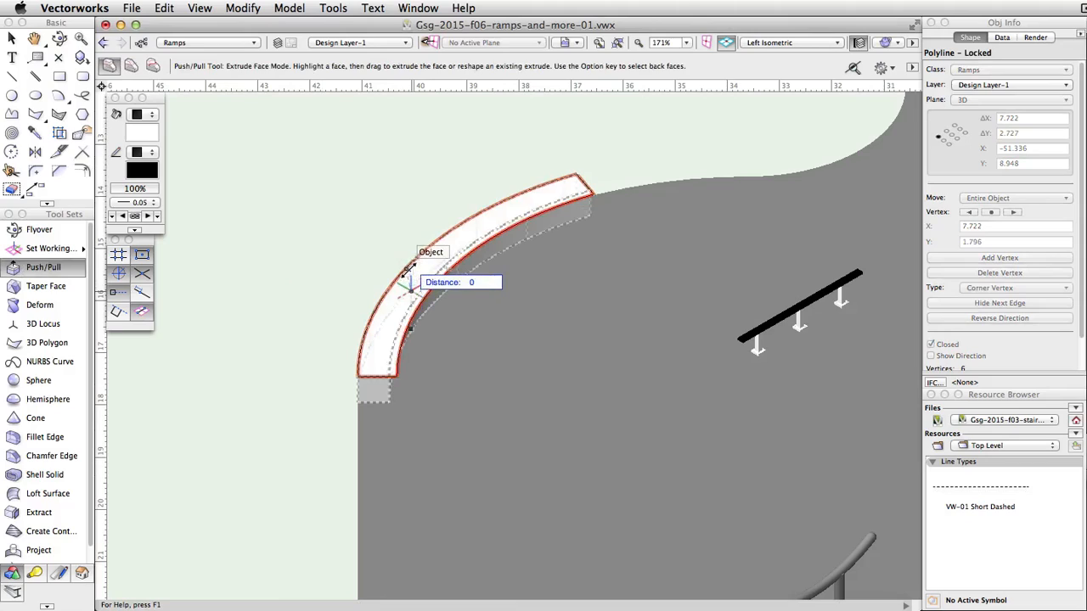
pyautogui.press('Tab')
pyautogui.write('0.3')
pyautogui.press('Return')
pyautogui.press('x')
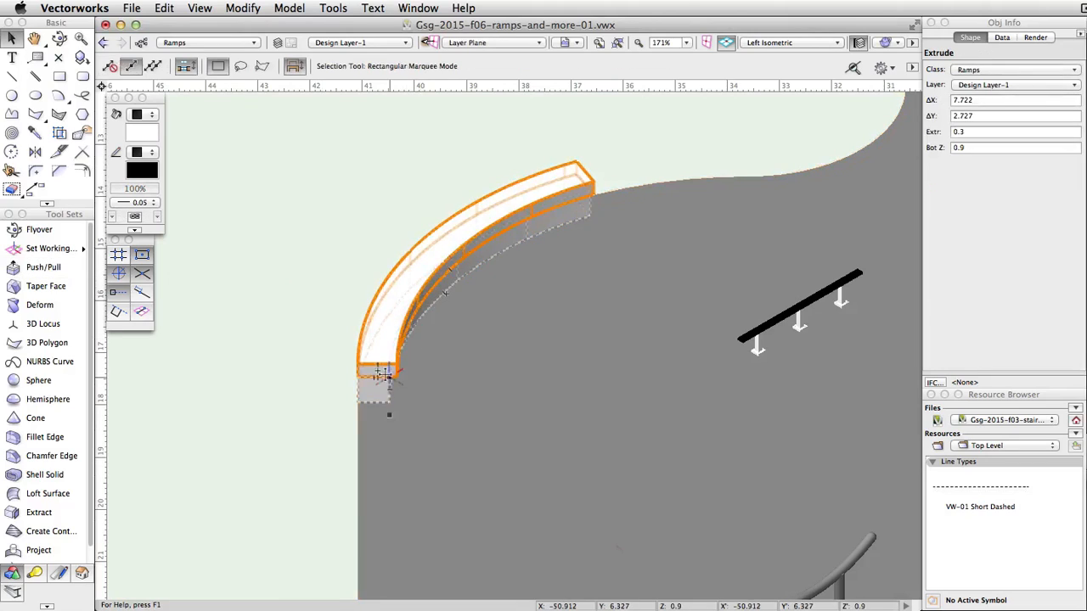
# Step: Fill the curved ledge's base with green and its cap with dark gray
pyautogui.click(372, 399)
pyautogui.click(149, 129)
pyautogui.click(182, 214)
pyautogui.click(354, 304)
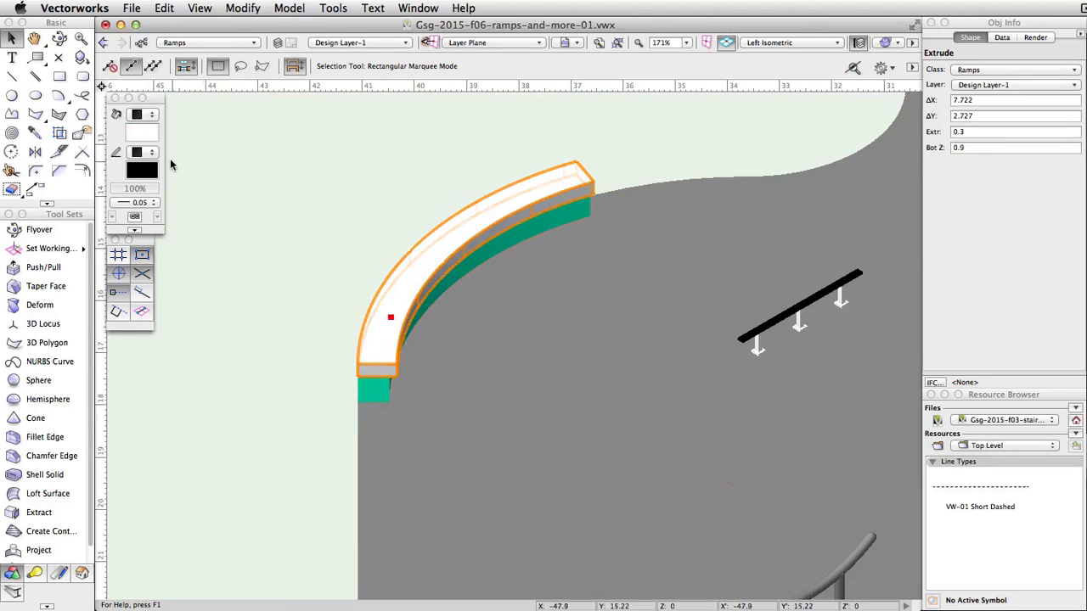
pyautogui.click(150, 133)
pyautogui.click(201, 214)
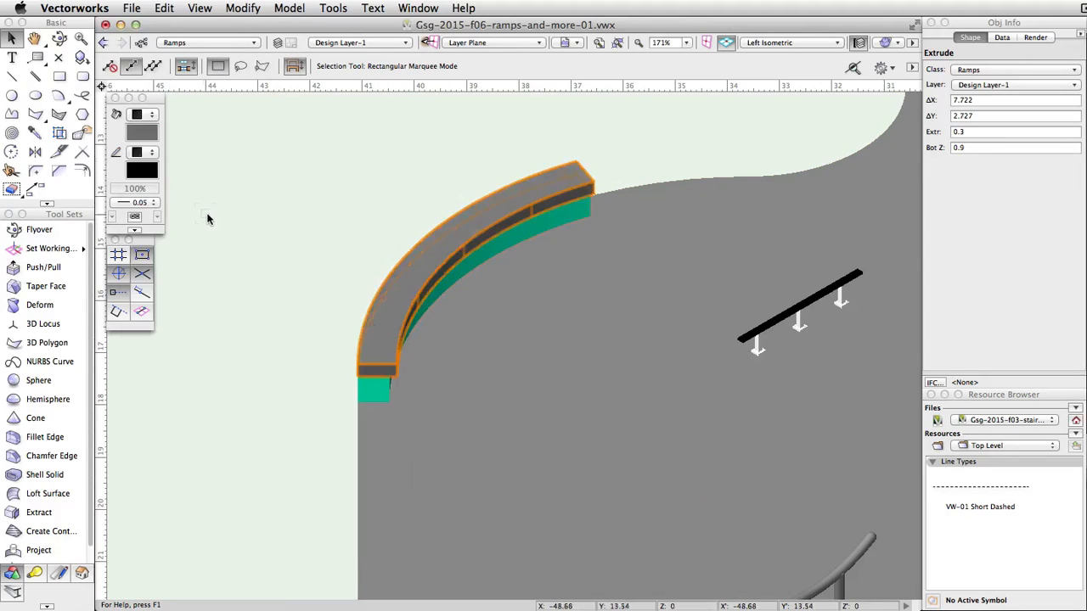
# Step: Select the ledge's cap and base together and group them
pyautogui.keyDown('shift'); pyautogui.click(367, 391); pyautogui.keyUp('shift')
pyautogui.click(243, 8)
pyautogui.click(288, 372)
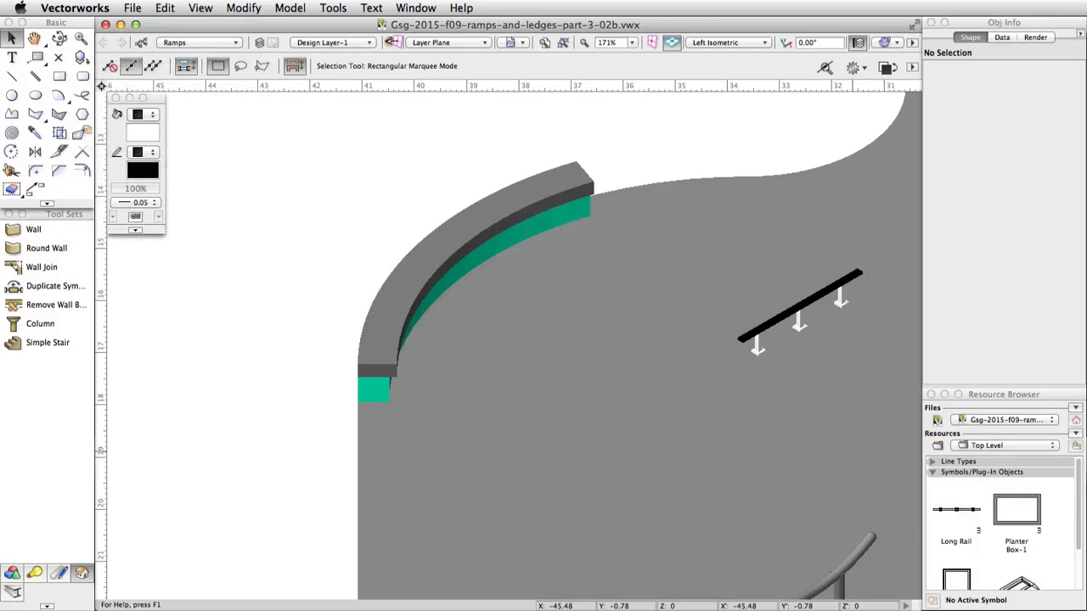
# Step: From the Right Isometric view, draw a line about 9.36 long on the automatic plane, cutting across the slab's other rounded corner from the arc's endpoint
pyautogui.click(709, 43)
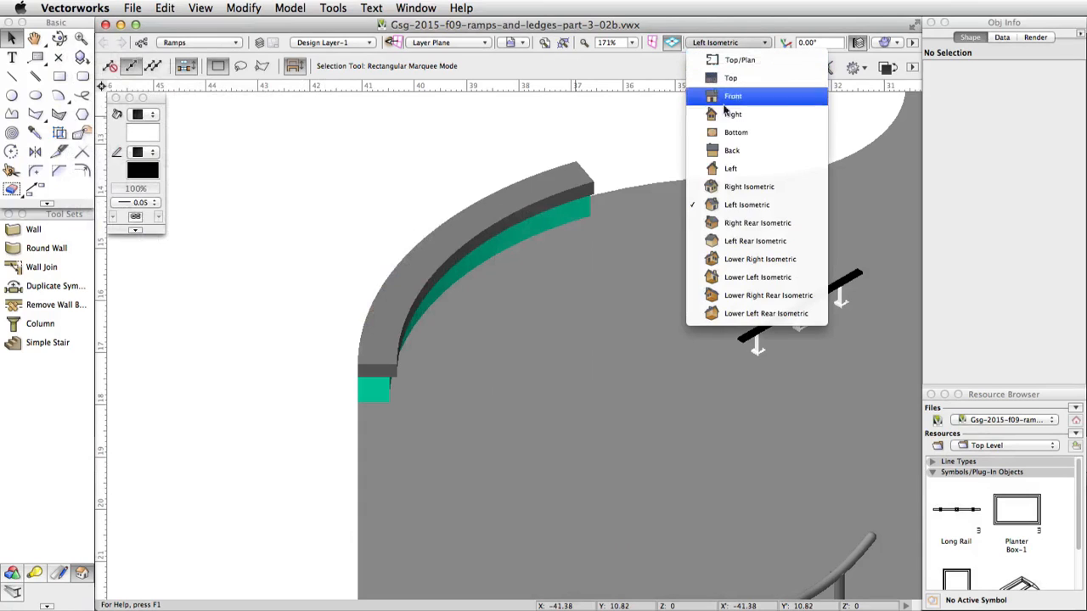
pyautogui.click(764, 187)
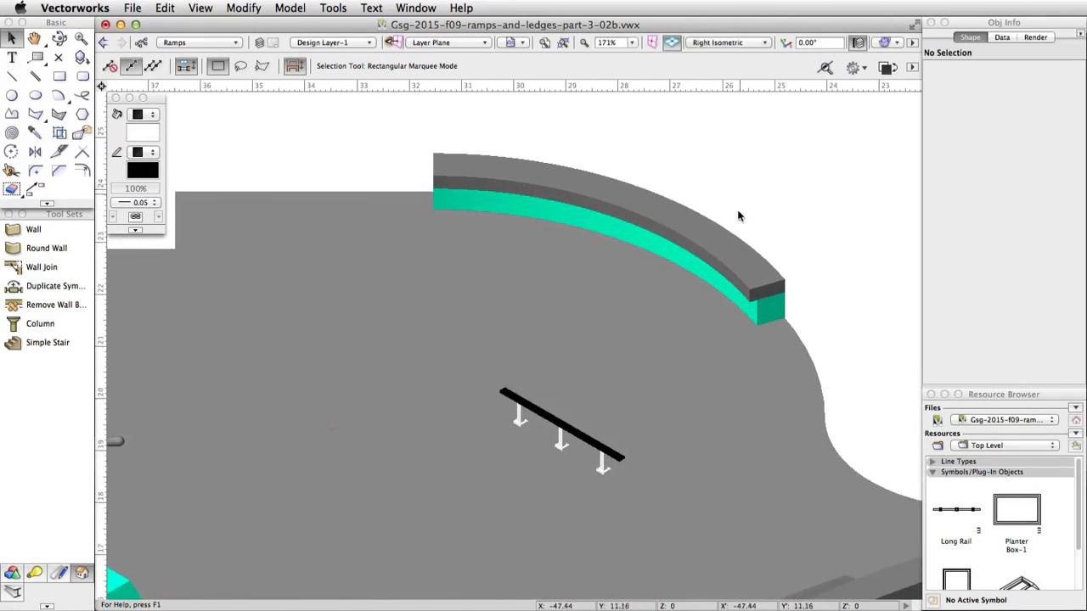
pyautogui.scroll(-5, 739, 215)
pyautogui.scroll(5, 156, 284)
pyautogui.moveTo(217, 214); pyautogui.dragTo(315, 255, button='middle')
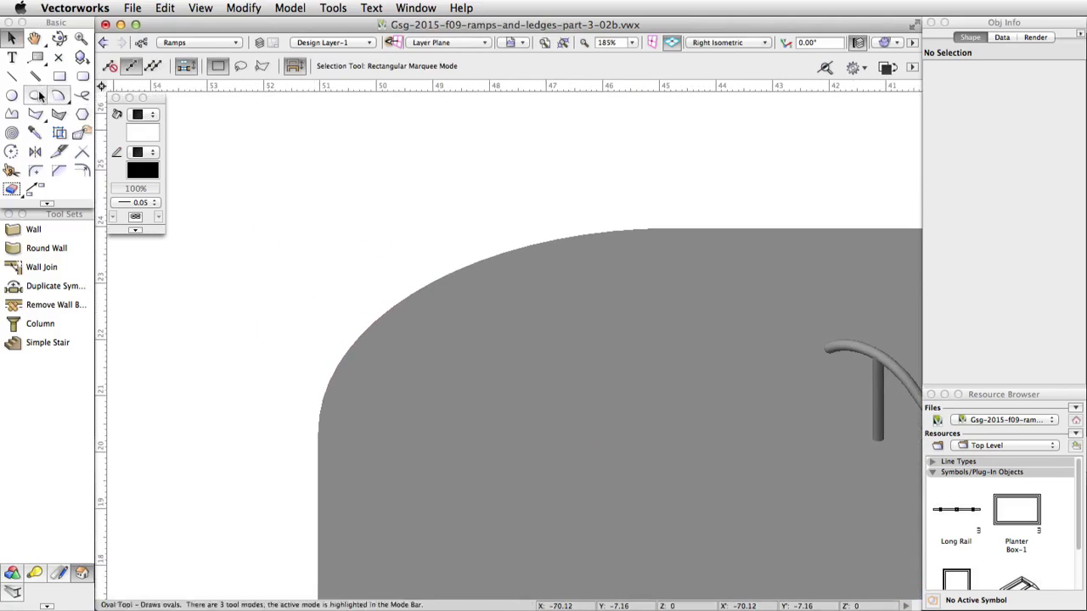
pyautogui.click(12, 75)
pyautogui.click(431, 43)
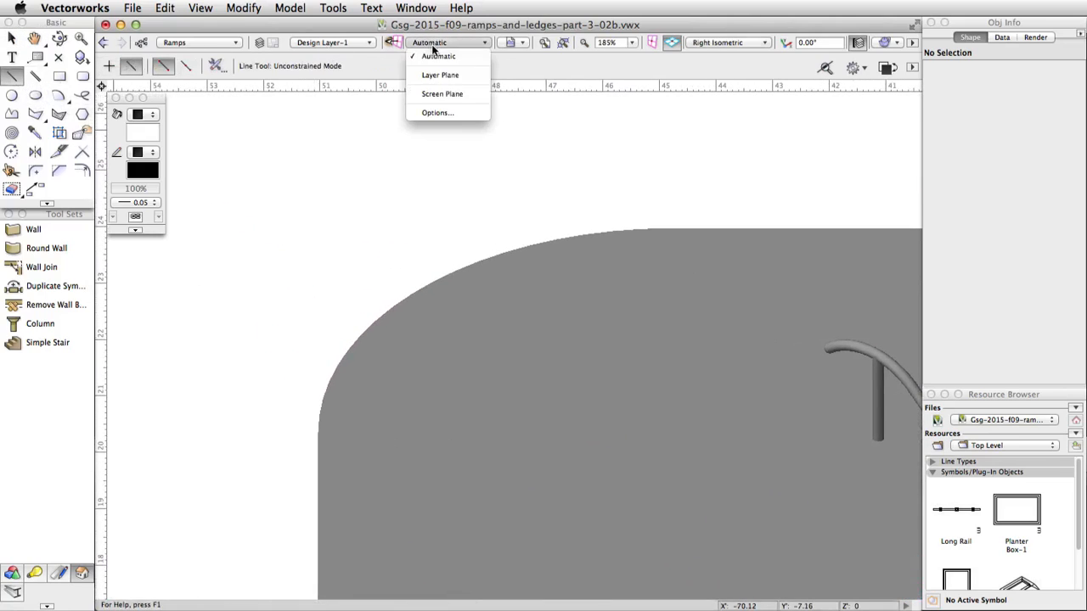
pyautogui.click(435, 56)
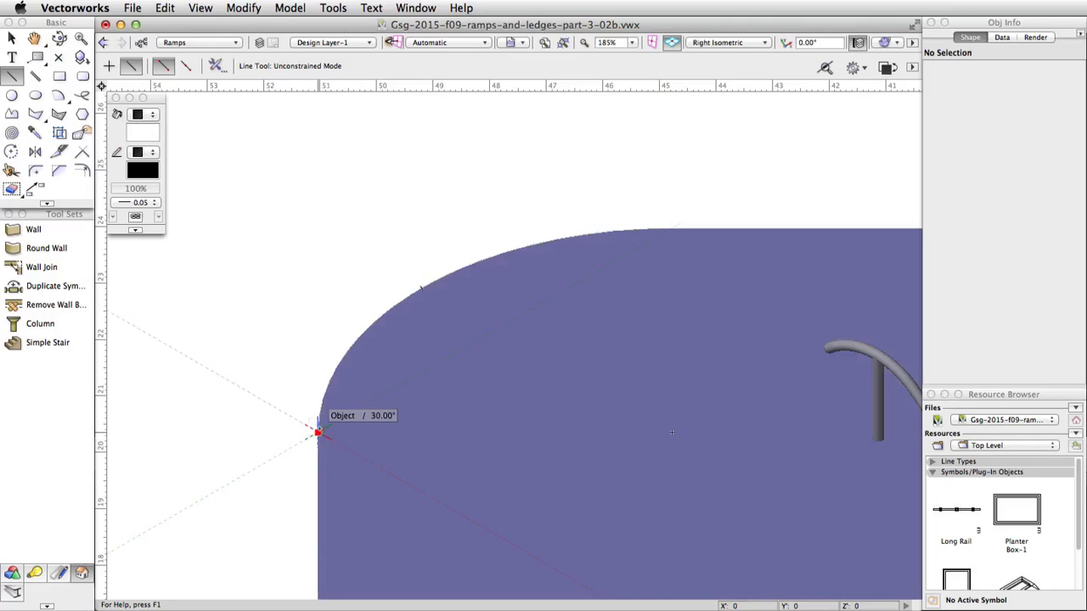
pyautogui.click(317, 432)
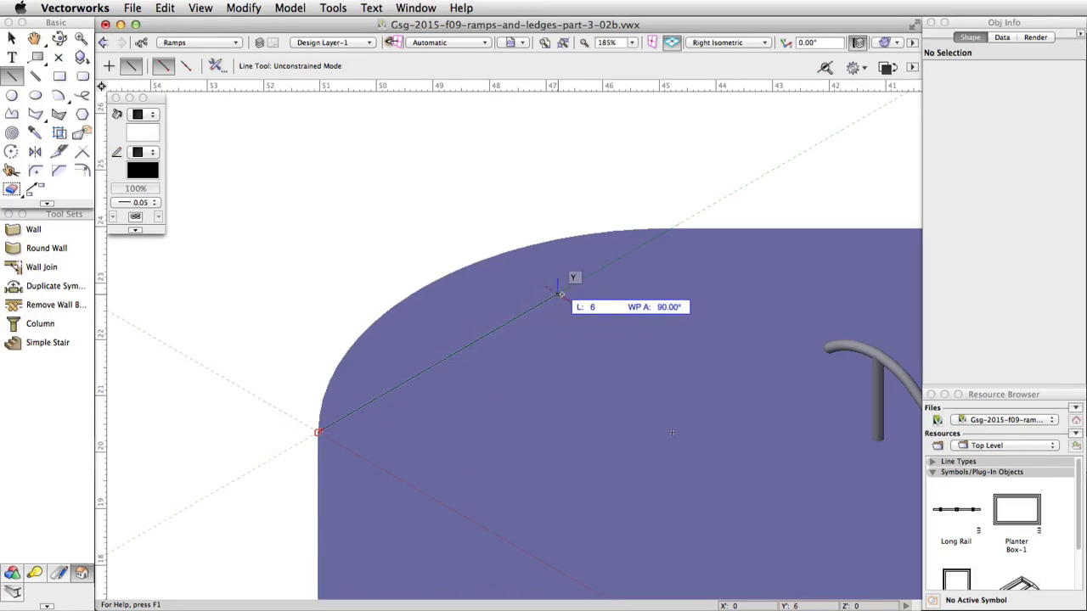
pyautogui.click(692, 217)
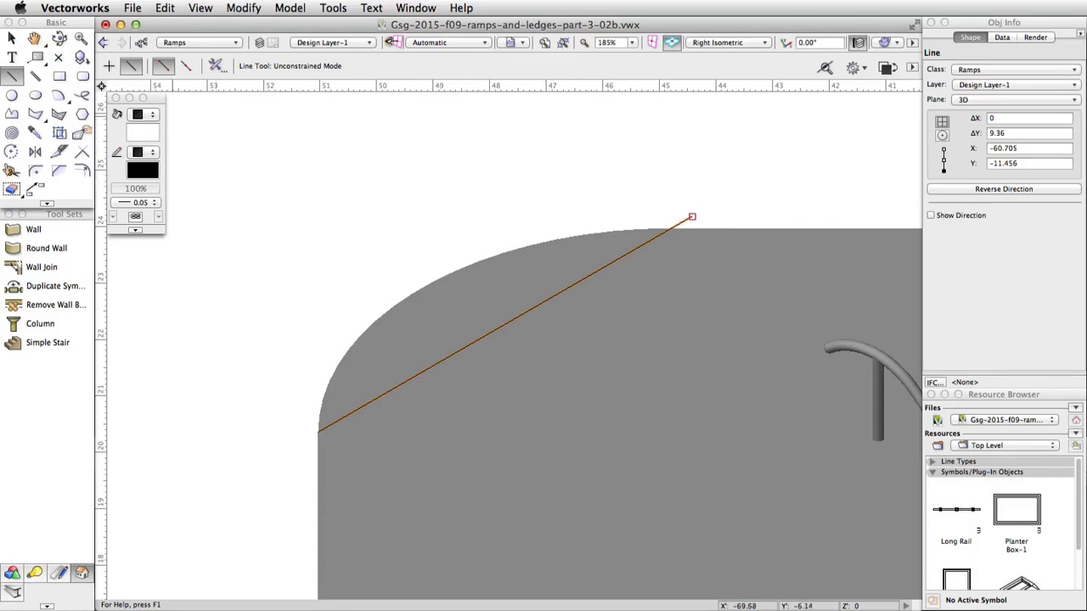
# Step: Create a closed polyline from the area between the corner's arc and the line with the 2D Polygon's Inner Boundary mode, and delete the line
pyautogui.click(37, 113)
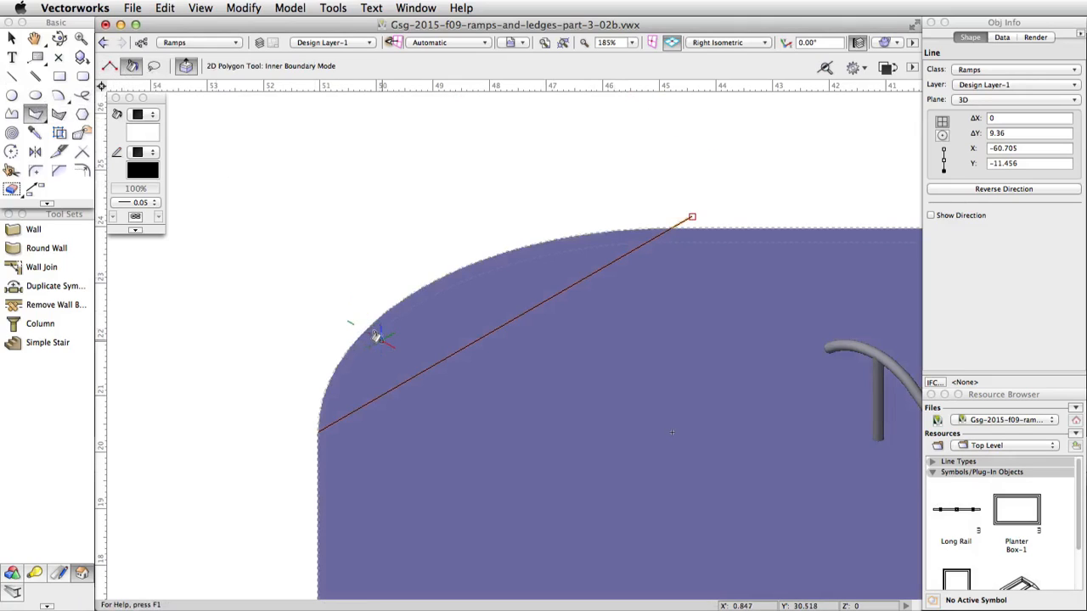
pyautogui.click(378, 338)
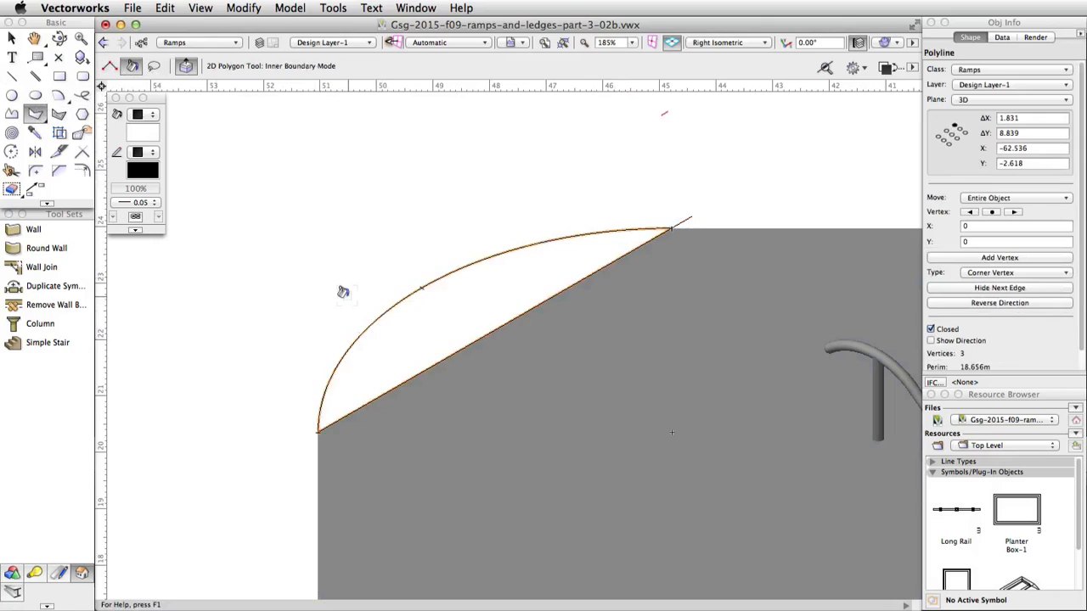
pyautogui.press('x')
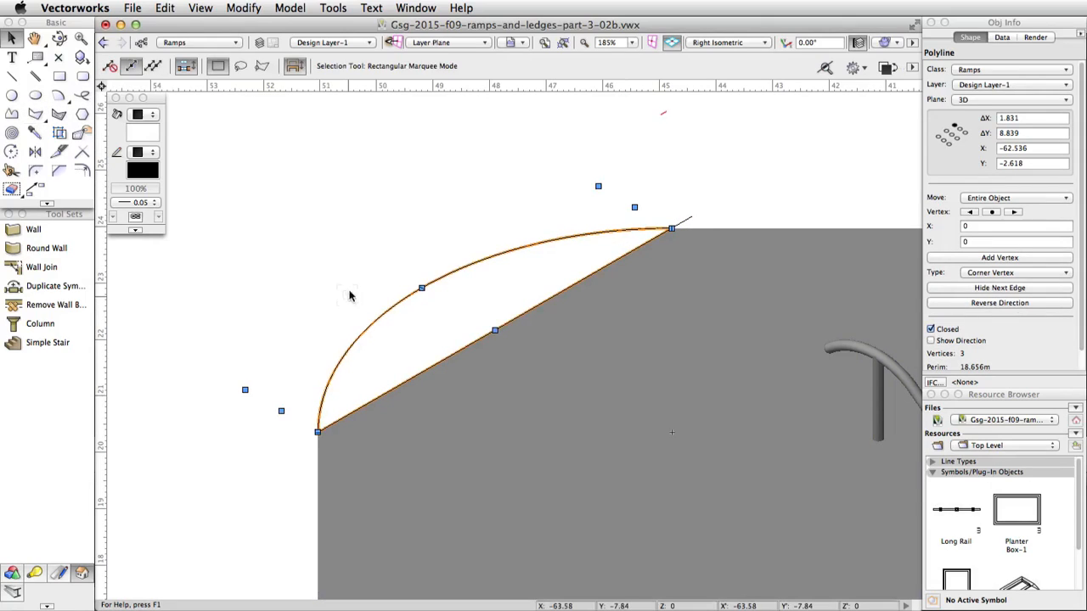
pyautogui.click(686, 219)
pyautogui.click(686, 219)
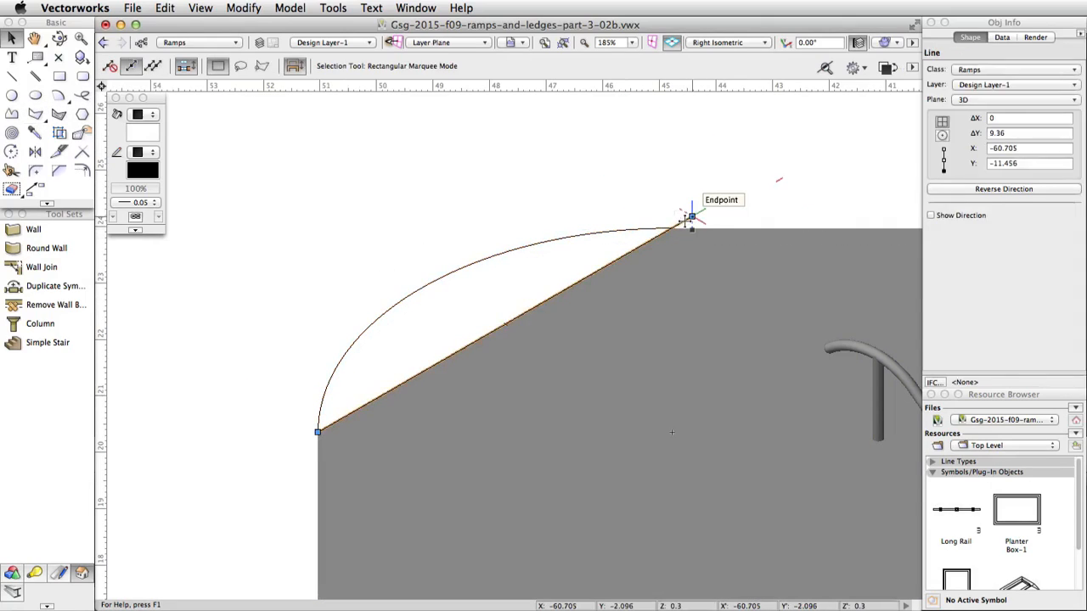
pyautogui.press('Delete')
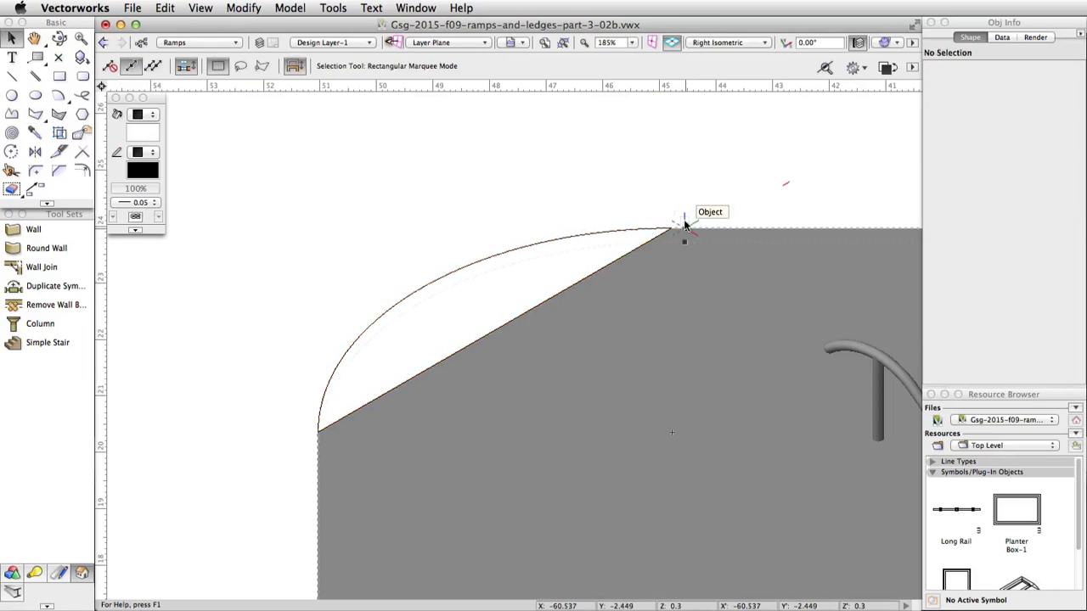
# Step: Extrude the corner segment upward 1.5 with Push/Pull in Extrude Face mode
pyautogui.click(12, 574)
pyautogui.click(49, 268)
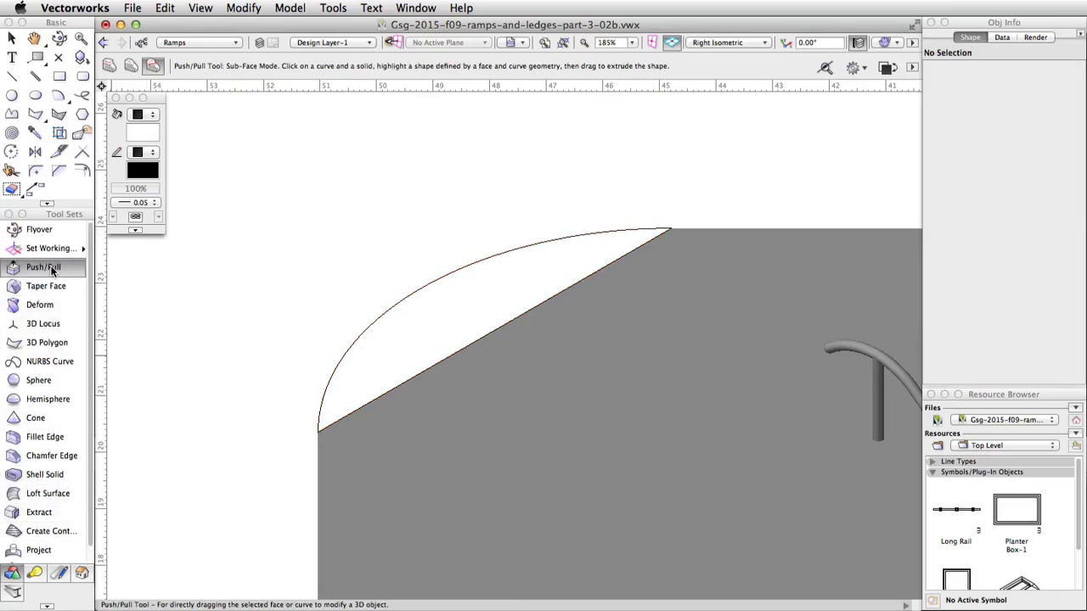
pyautogui.click(109, 65)
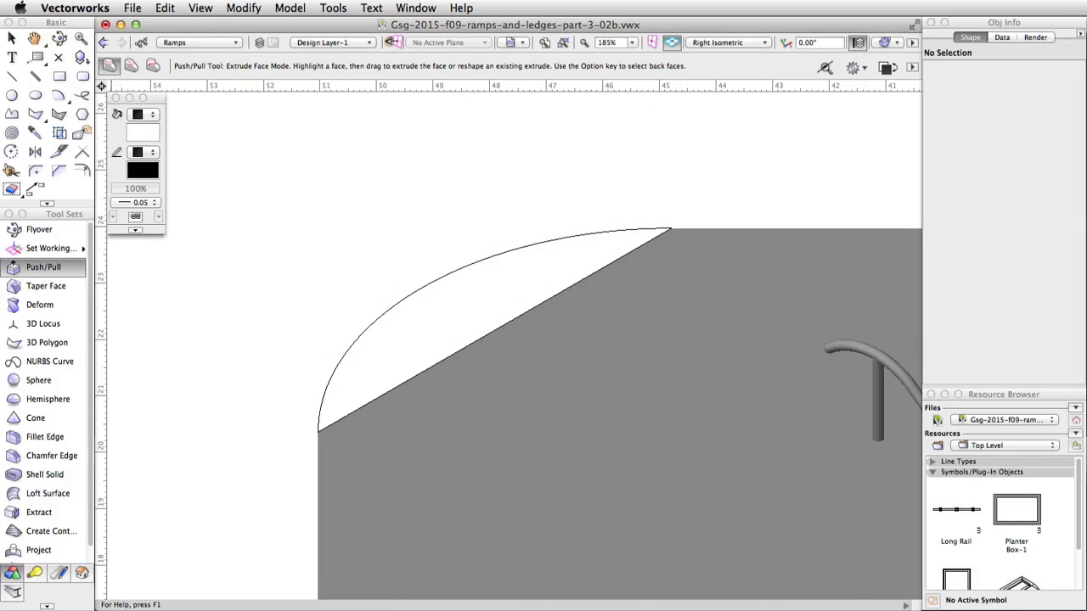
pyautogui.click(405, 313)
pyautogui.write('1.5')
pyautogui.press('Return')
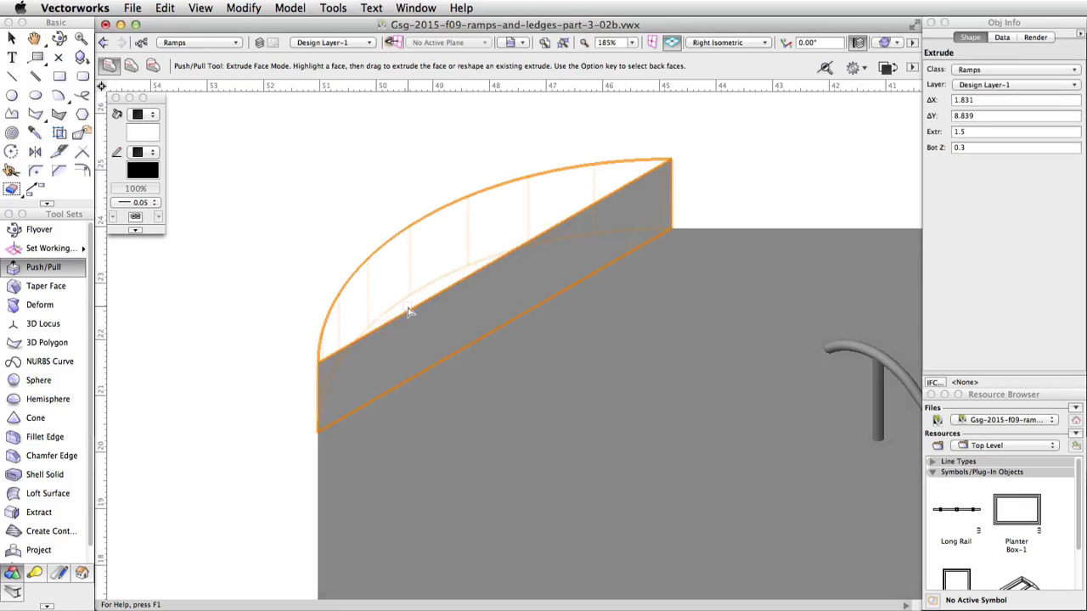
# Step: Taper the corner solid to a ratio of 0 from its straight bottom edge's midpoint with Deform in Taper Solid mode, and fill it green
pyautogui.click(51, 305)
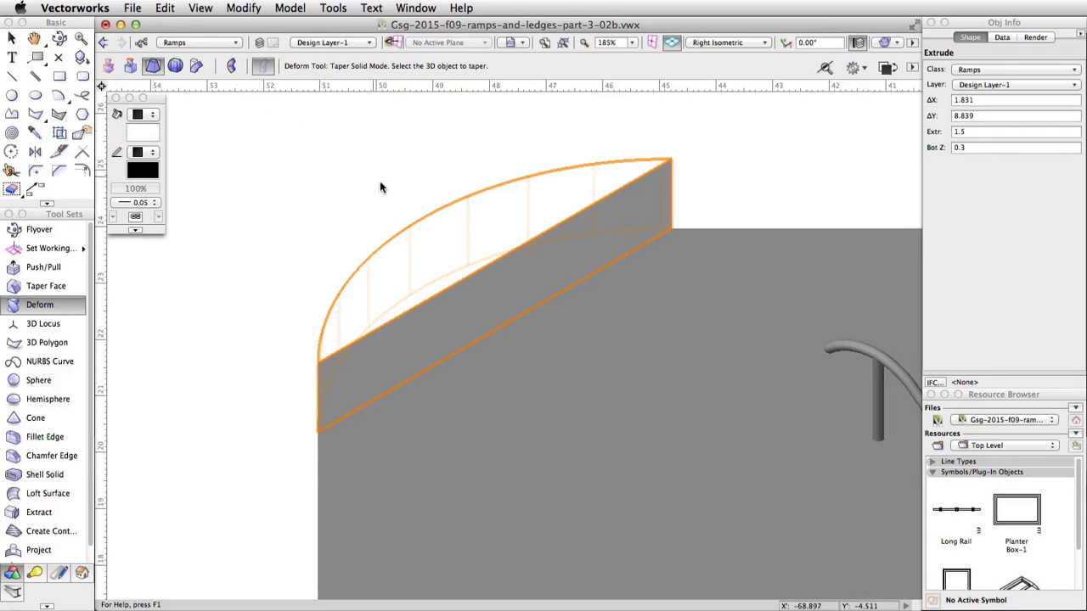
pyautogui.click(437, 245)
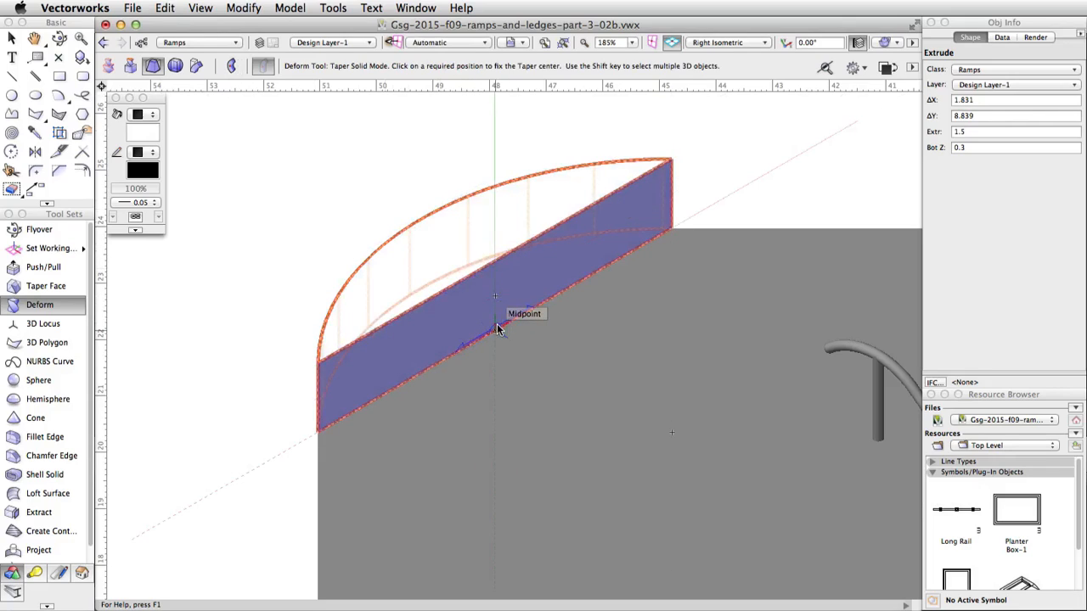
pyautogui.click(499, 330)
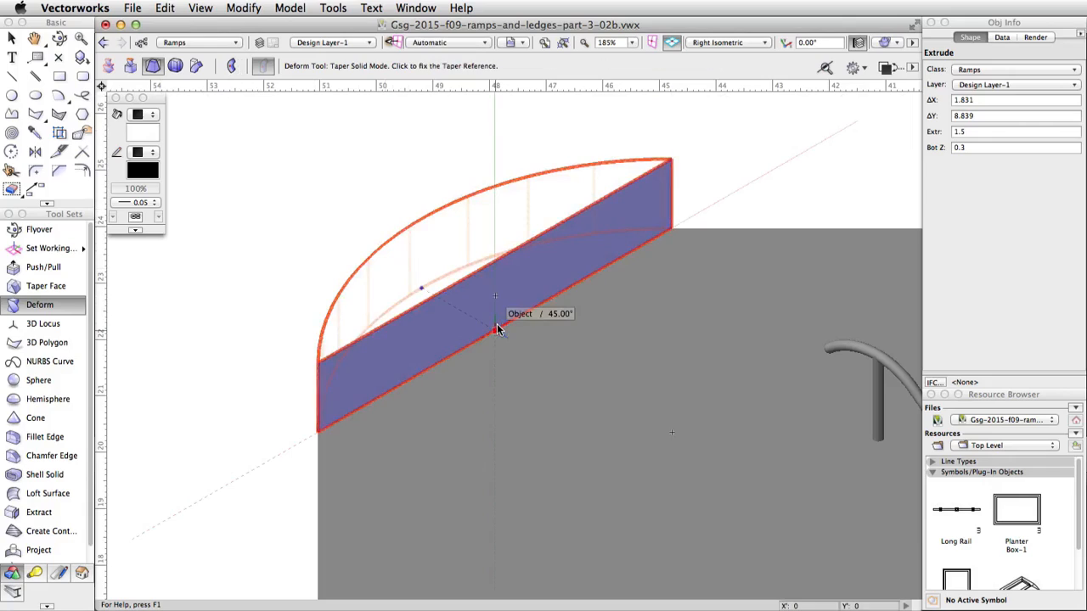
pyautogui.click(495, 266)
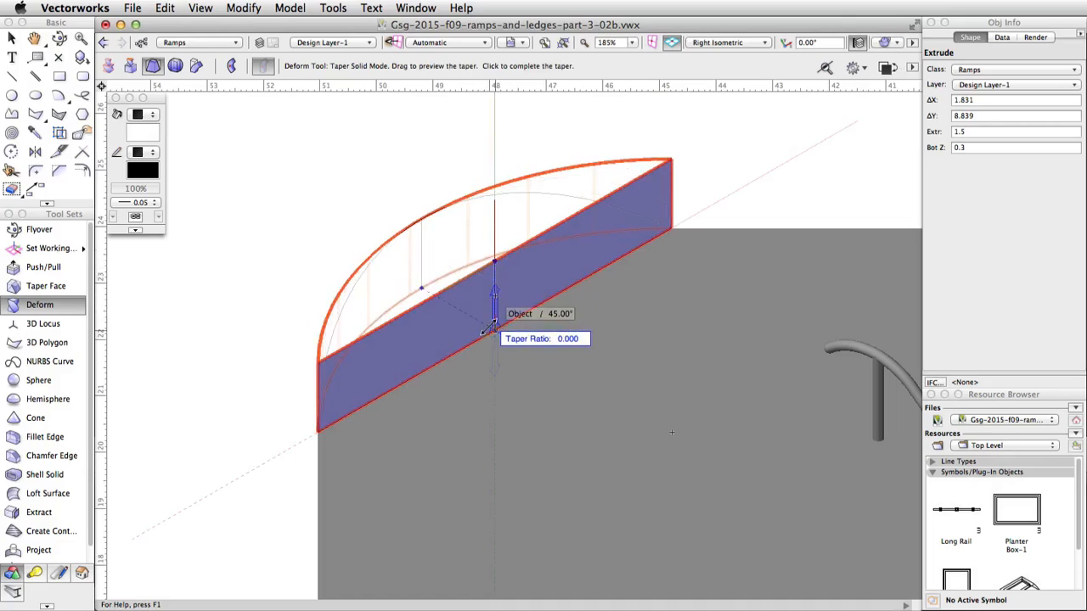
pyautogui.click(489, 329)
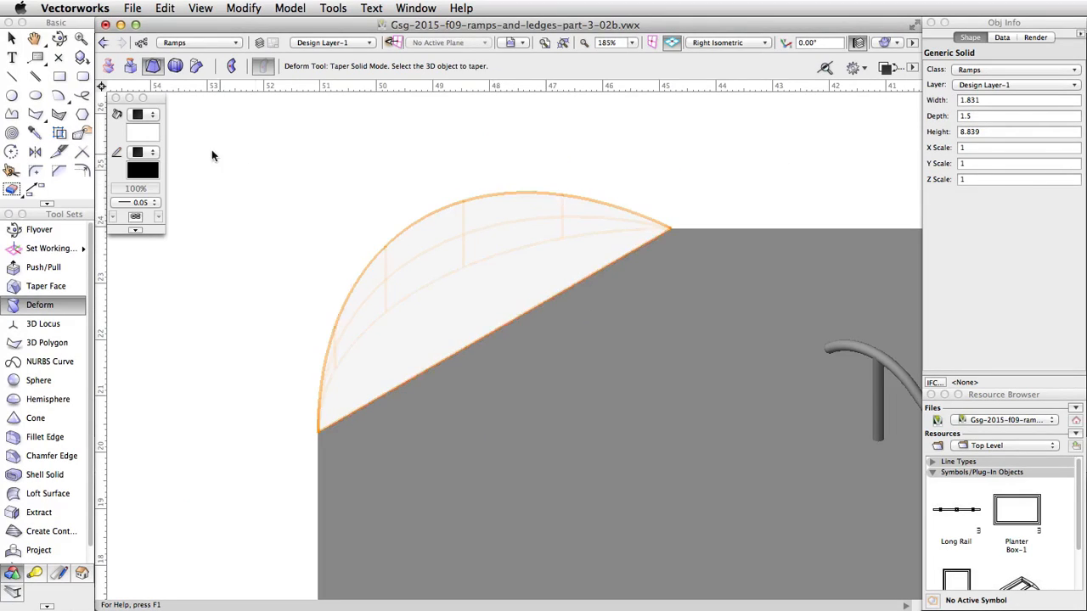
pyautogui.click(149, 130)
pyautogui.click(185, 212)
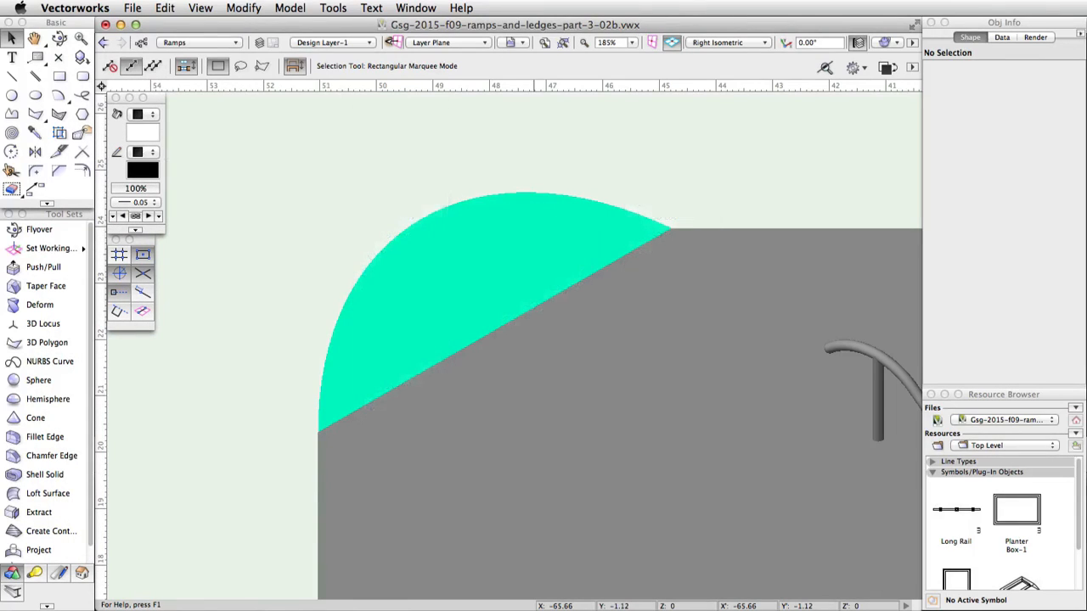
# Step: From the Left Isometric view, draw a 7.25 by 1.5 rectangle on the upper slab against the white wall, near the large gray block
pyautogui.click(735, 42)
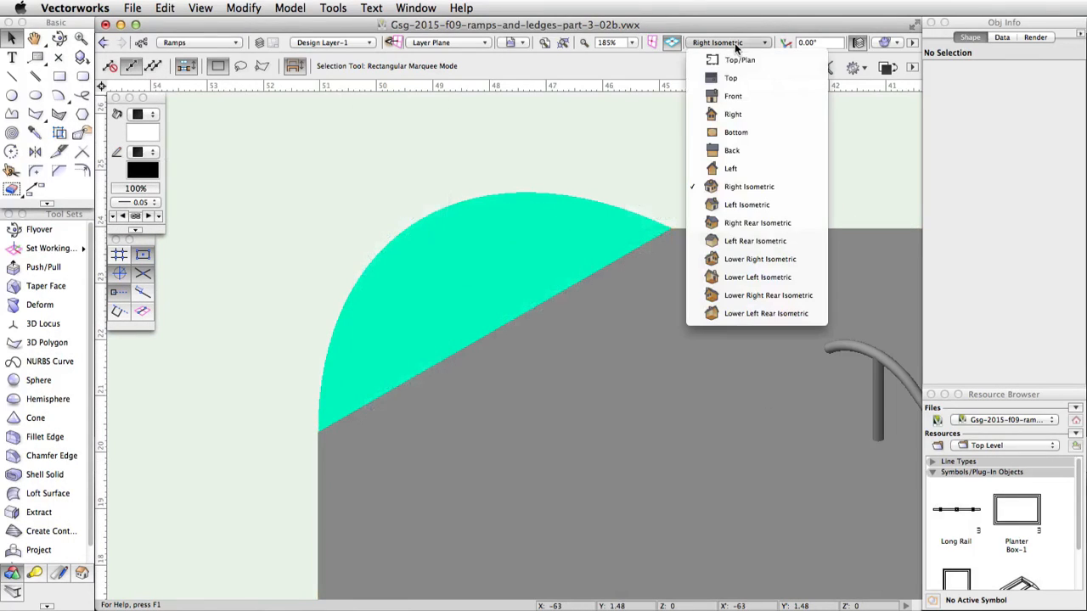
pyautogui.click(745, 204)
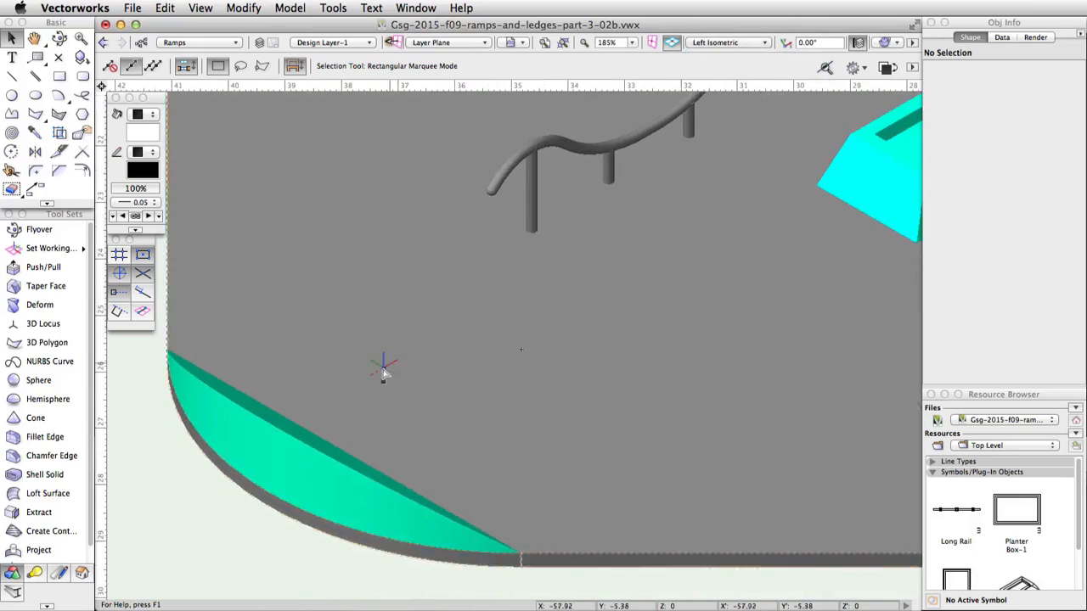
pyautogui.scroll(-5, 448, 412)
pyautogui.scroll(-2, 499, 308)
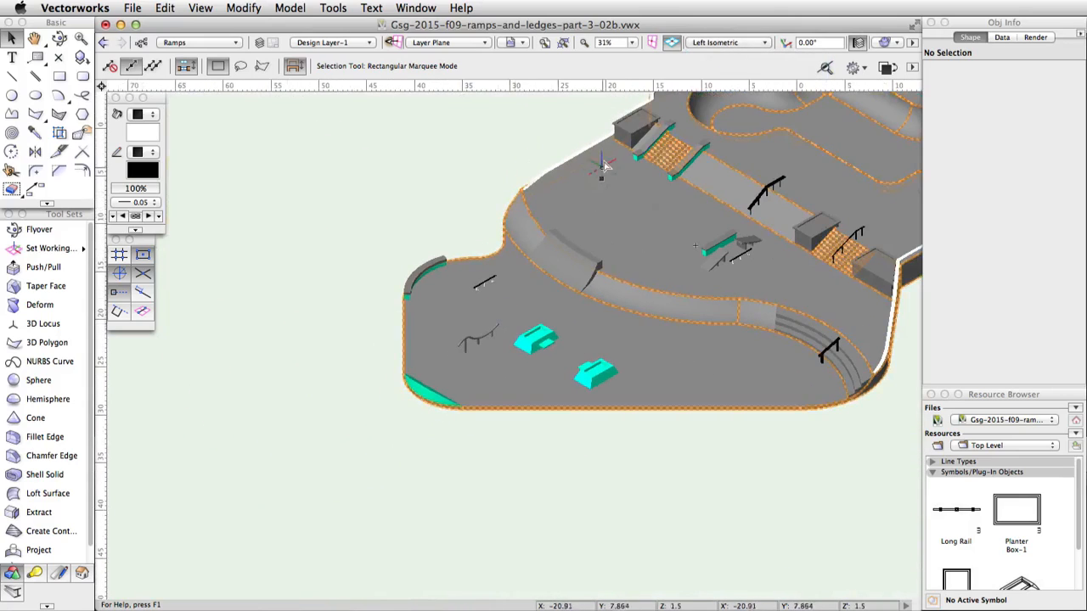
pyautogui.scroll(5, 592, 136)
pyautogui.scroll(5, 595, 132)
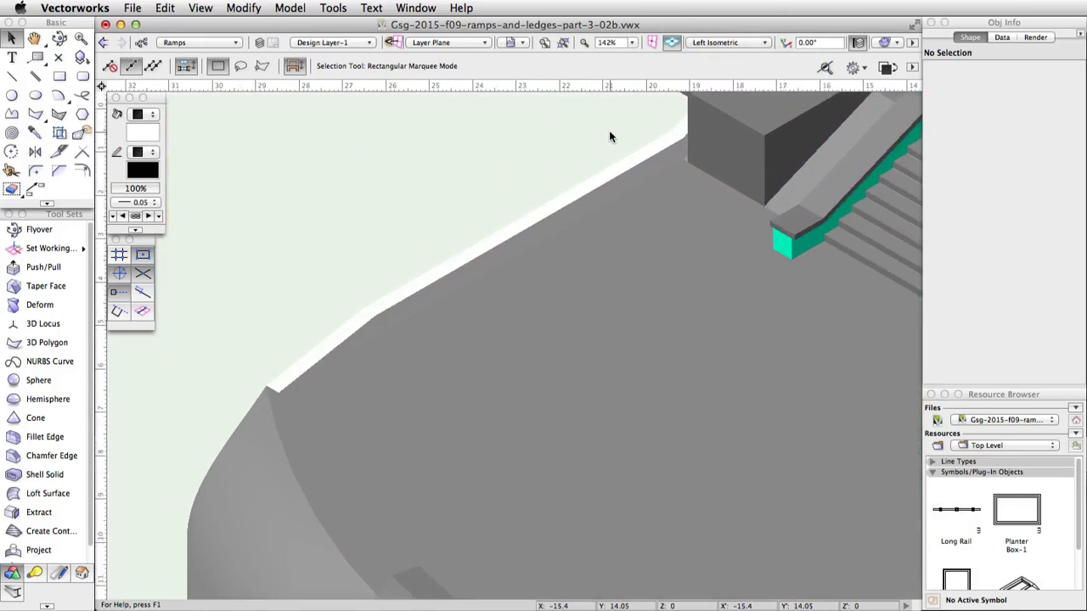
pyautogui.click(58, 75)
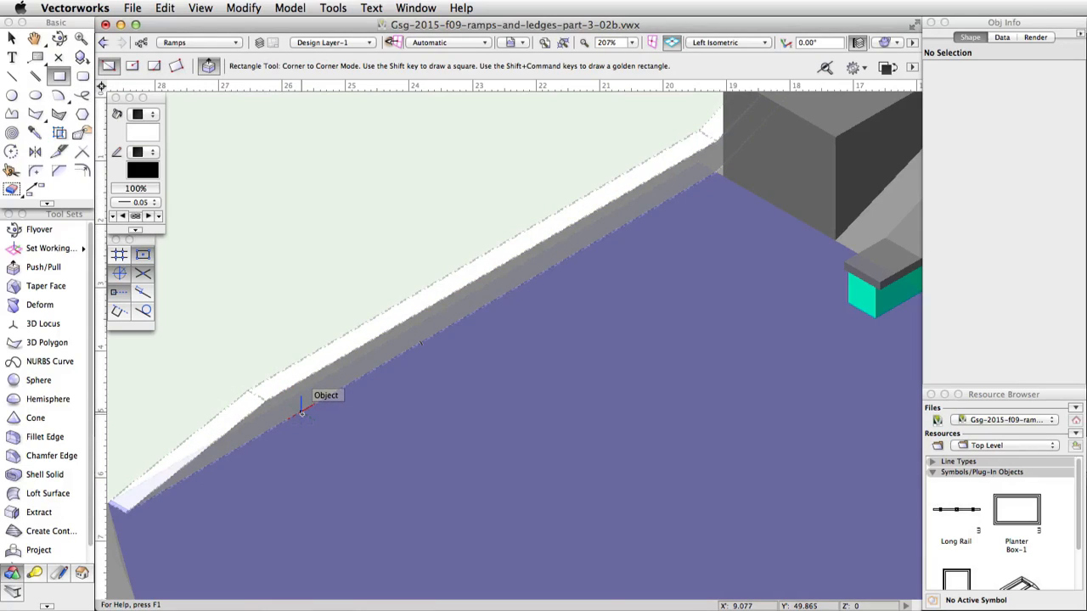
pyautogui.click(351, 385)
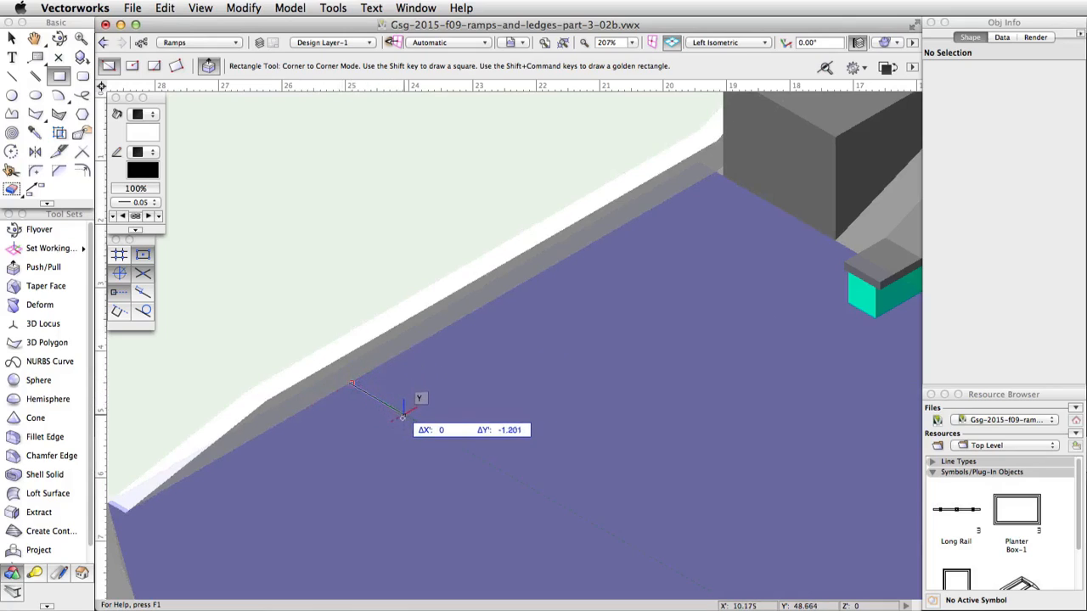
pyautogui.press('Tab')
pyautogui.press('Tab')
pyautogui.press('Tab')
pyautogui.hotkey('shift', 'Tab')
pyautogui.hotkey('shift', 'Tab')
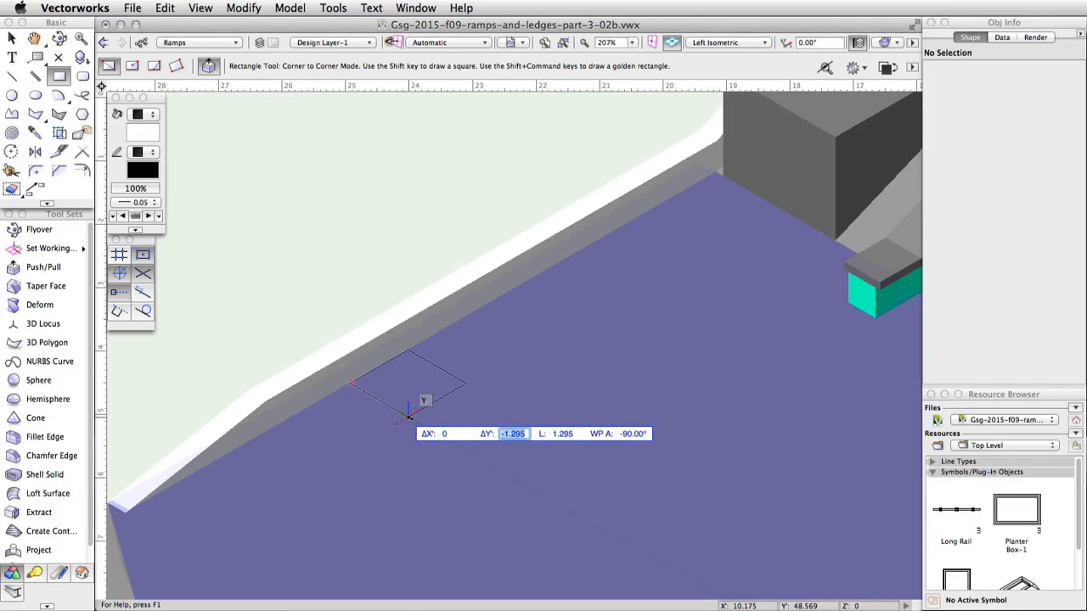
pyautogui.write('7.25')
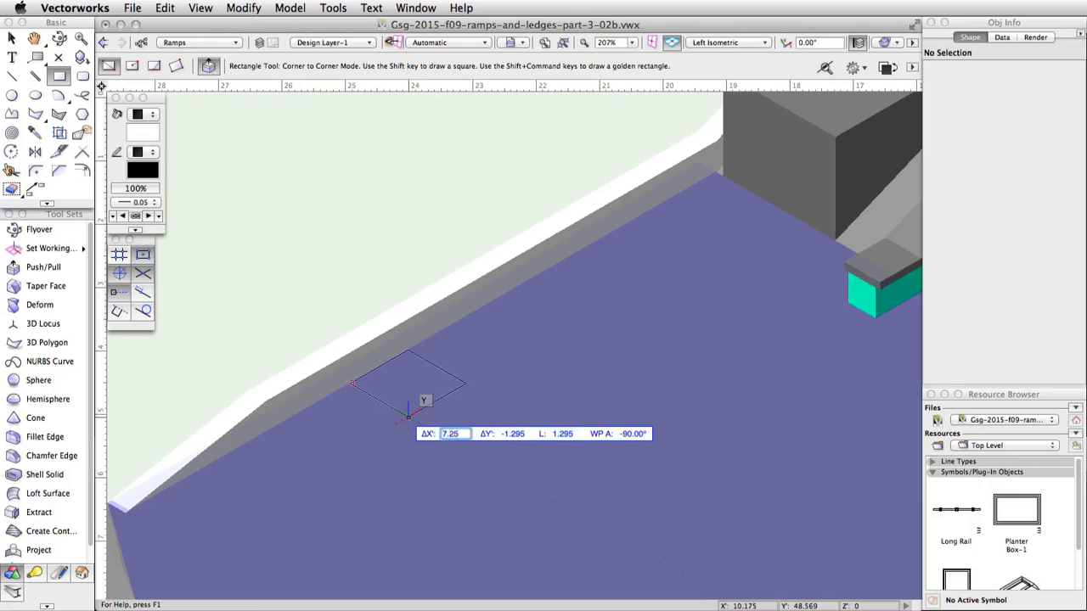
pyautogui.press('Tab')
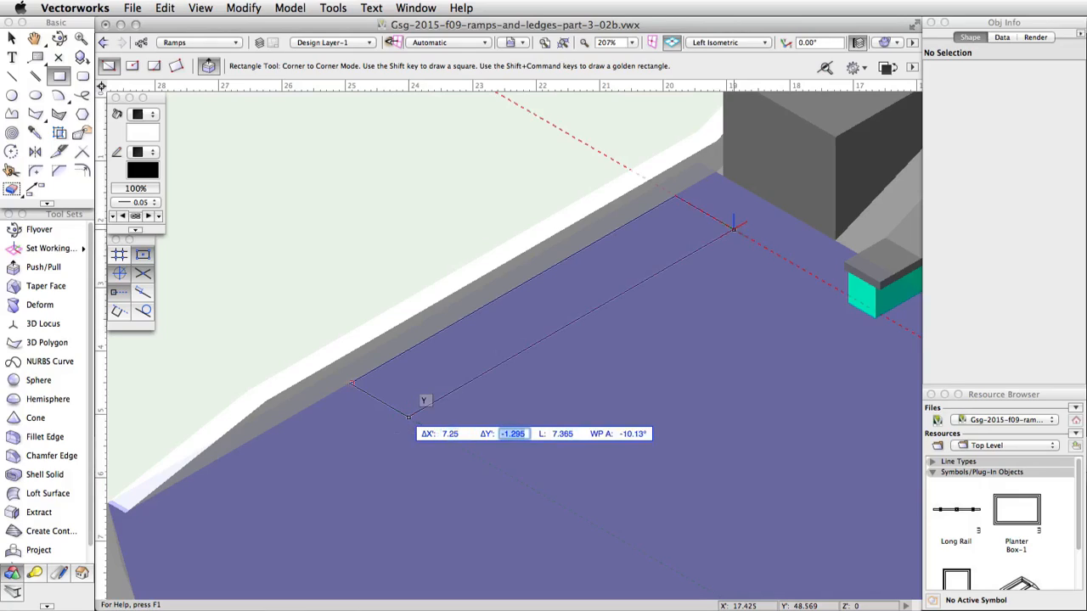
pyautogui.write('-1.5')
pyautogui.press('Tab')
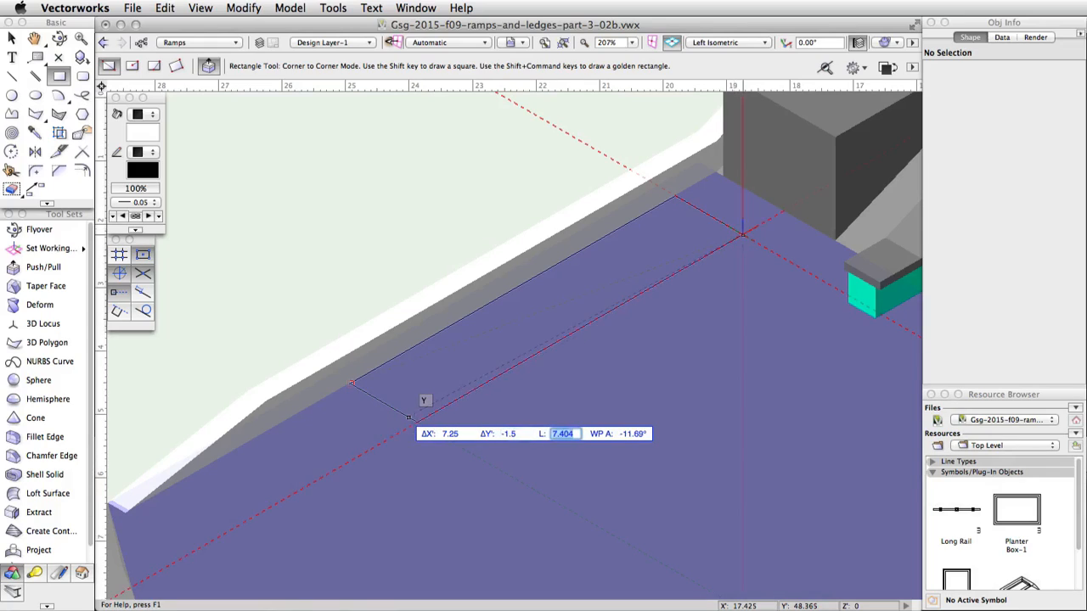
pyautogui.press('Tab')
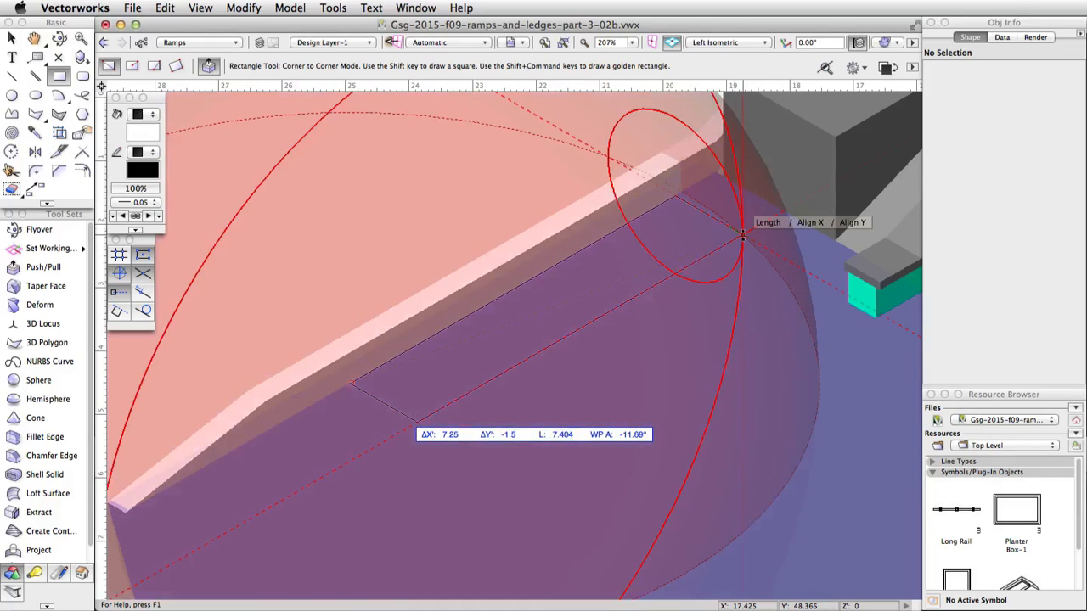
pyautogui.press('Return')
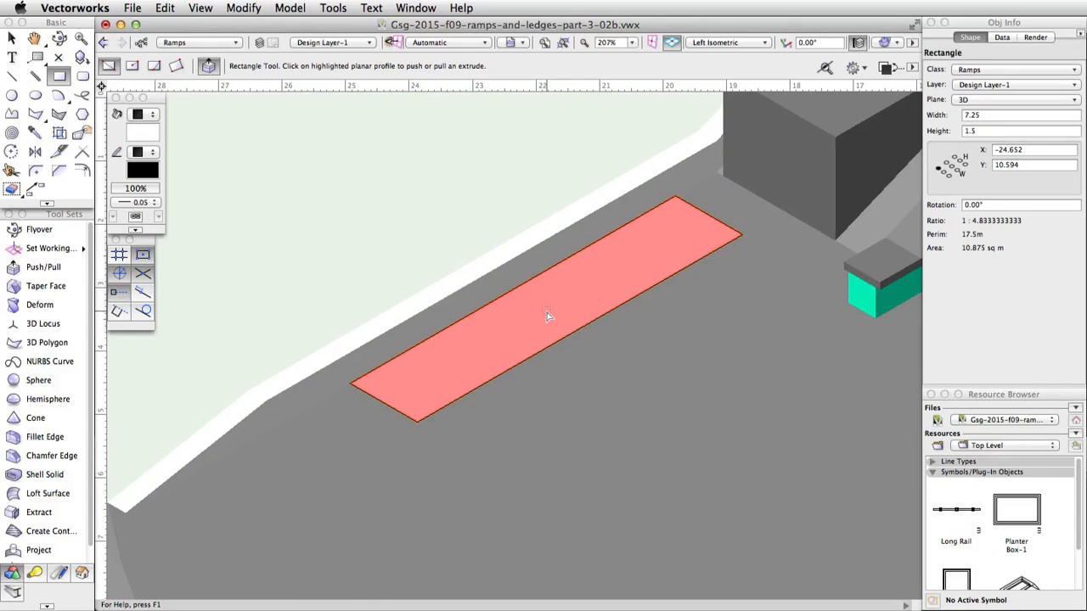
# Step: Extrude the 7.25 by 1.5 rectangle upward 1.25 with the Rectangle tool's push/pull
pyautogui.click(548, 315)
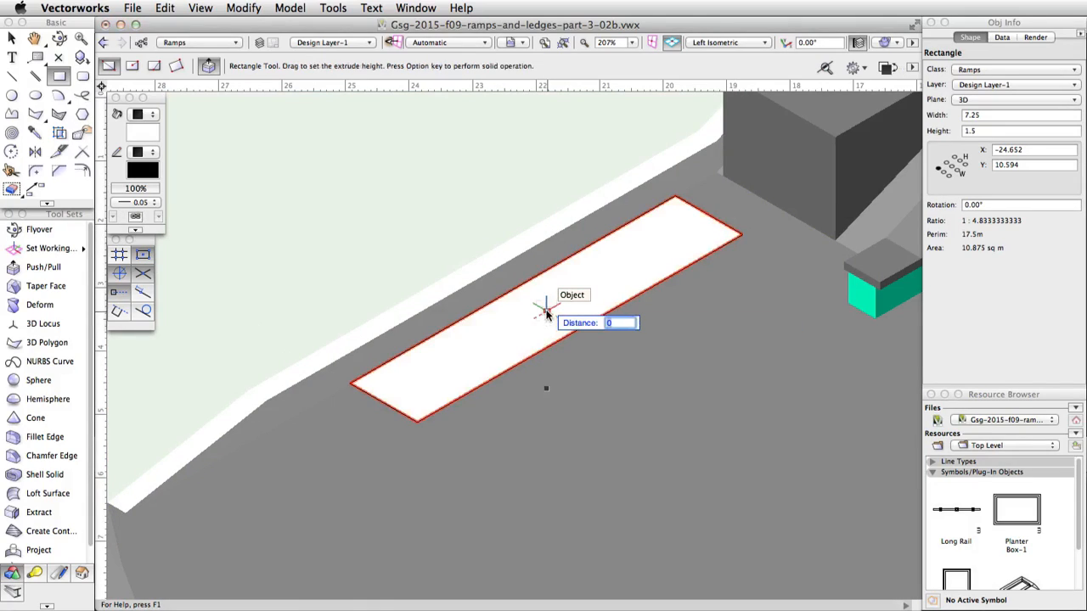
pyautogui.write('1.25')
pyautogui.press('Tab')
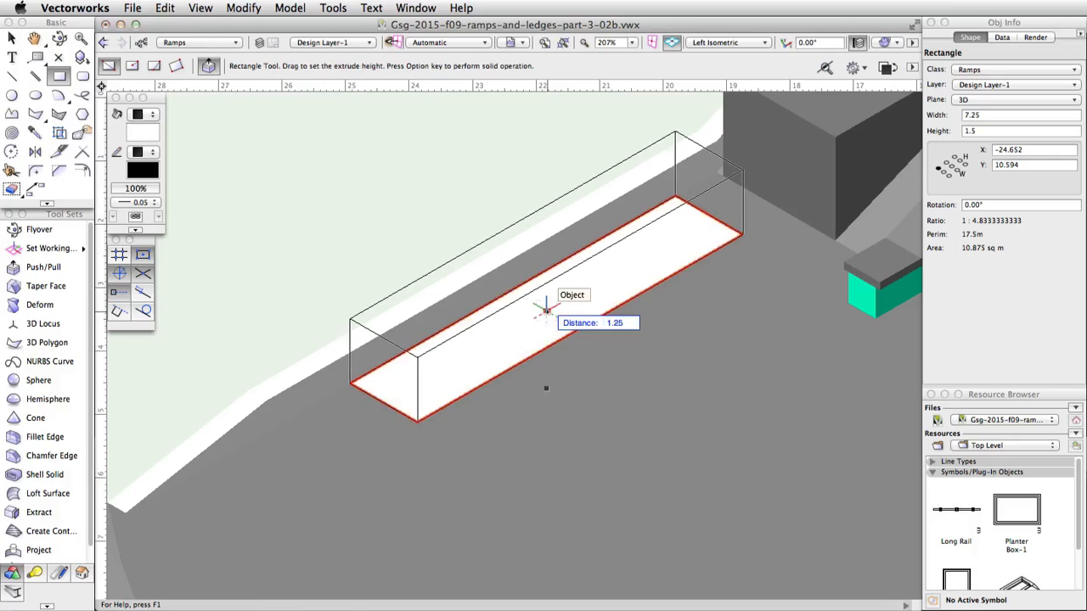
pyautogui.click(546, 311)
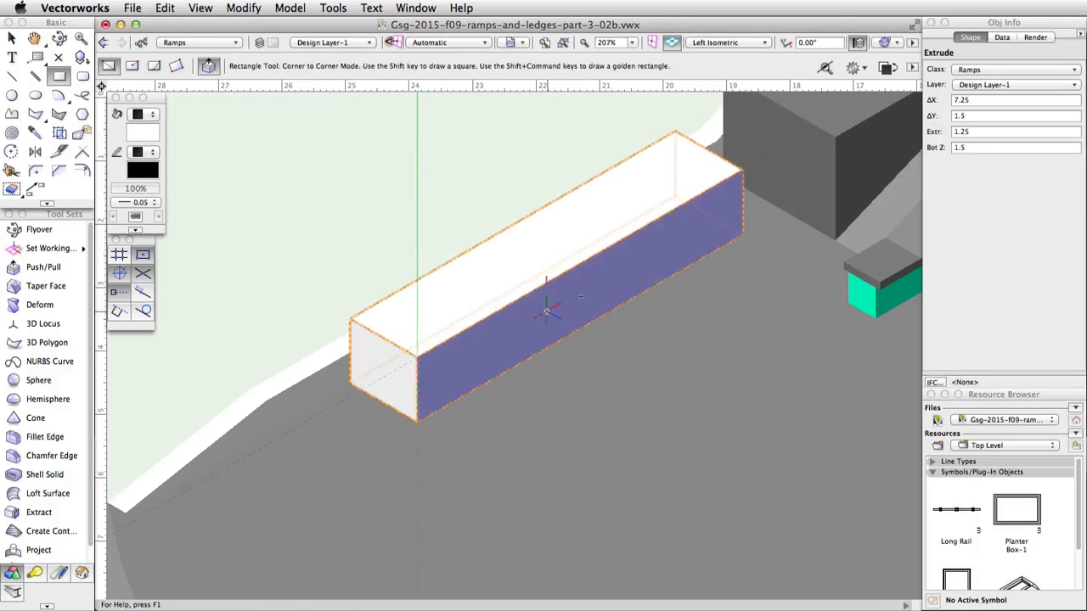
# Step: Taper the box's long front face inward with Taper Face, using the hidden bottom face as the reference plane
pyautogui.click(45, 287)
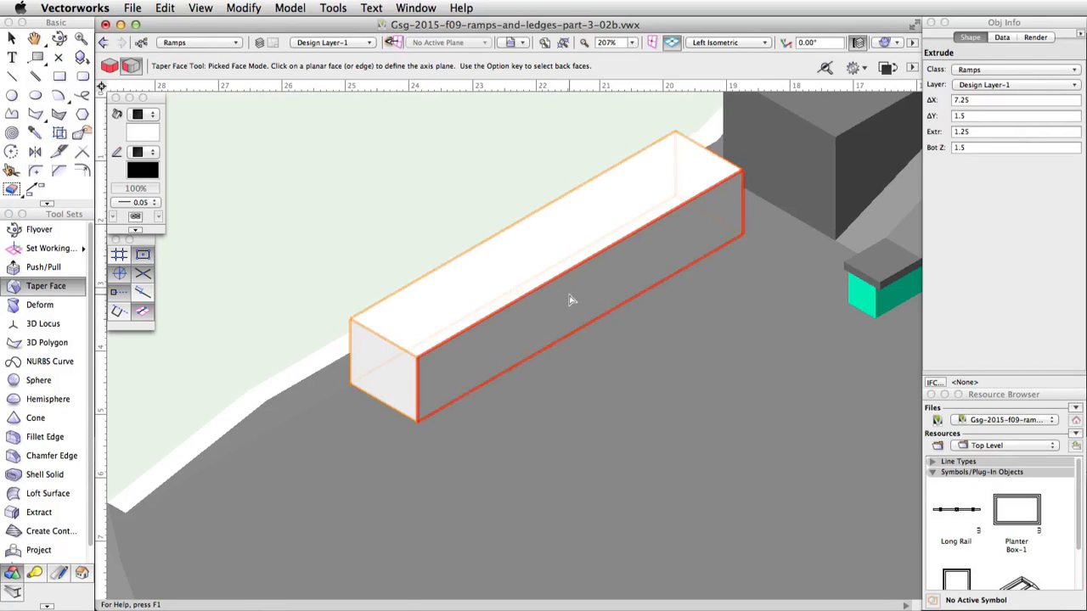
pyautogui.press('alt')
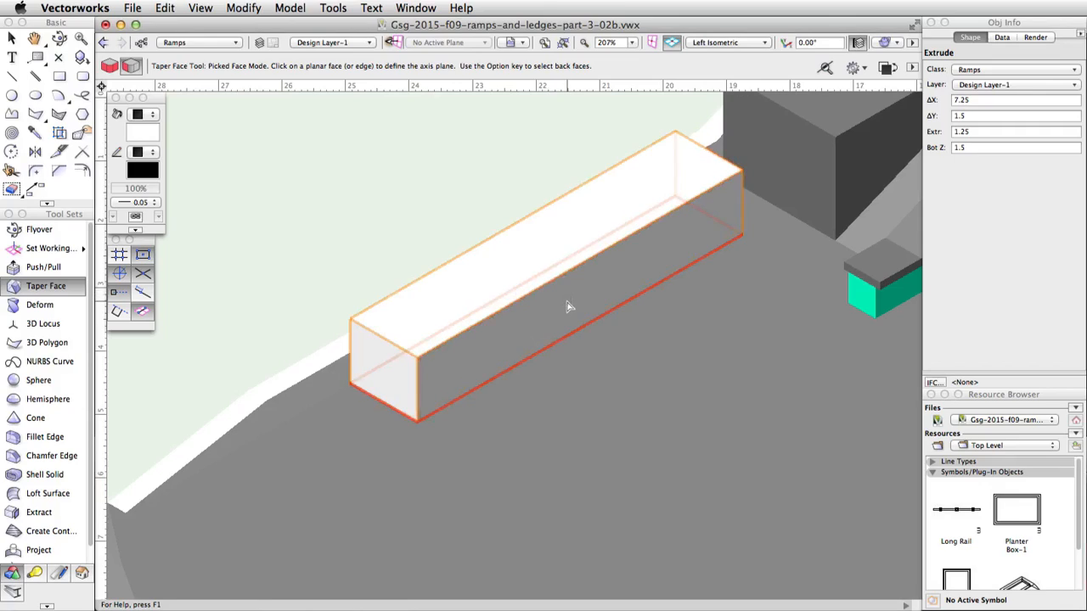
pyautogui.click(569, 308)
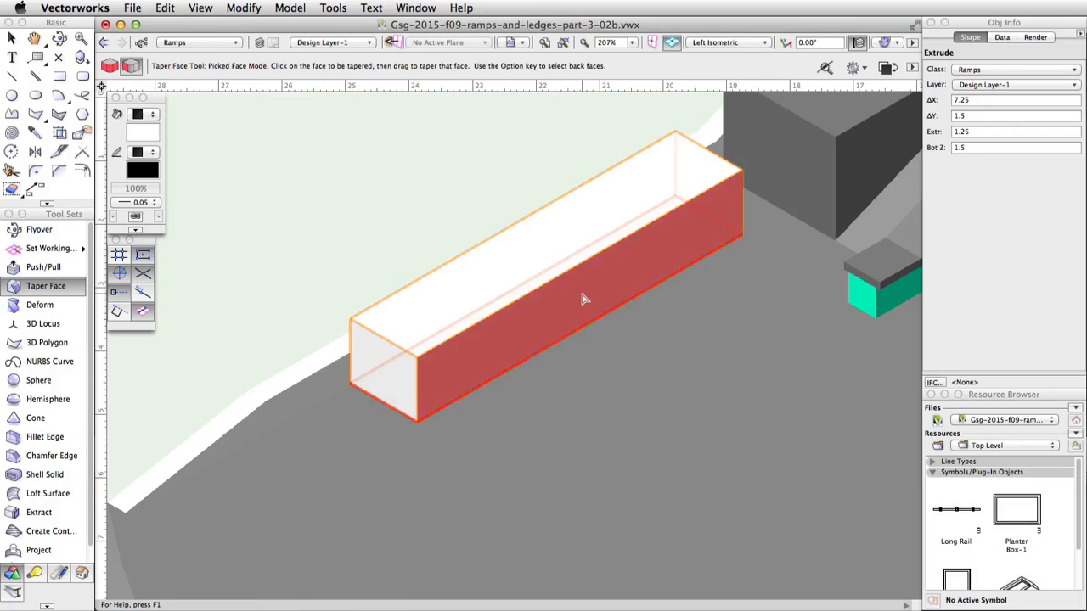
pyautogui.click(583, 299)
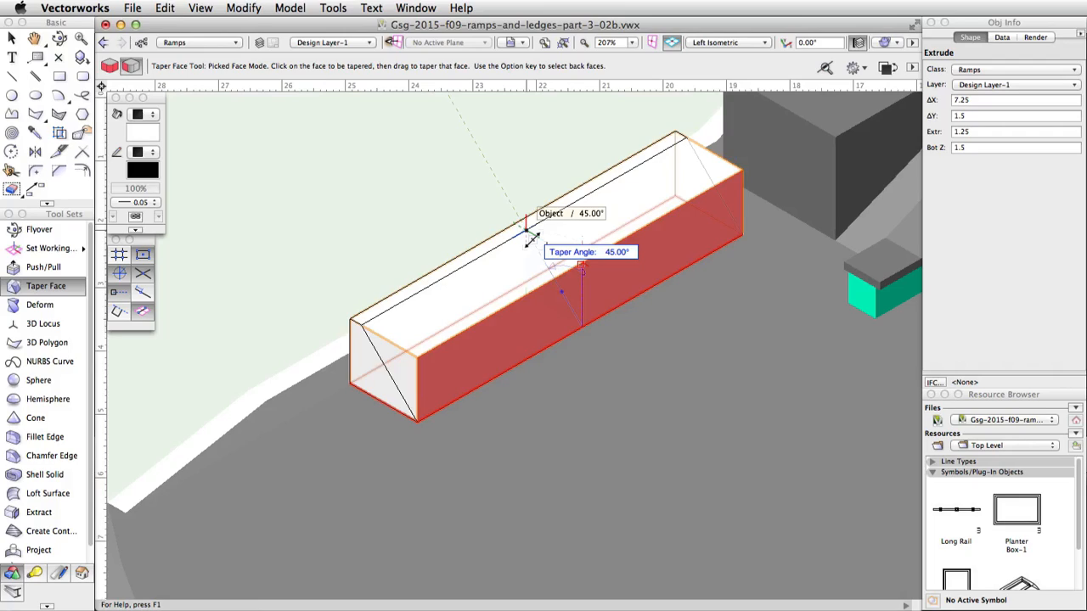
pyautogui.press('`')
pyautogui.moveTo(531, 241)
pyautogui.mouseDown()
pyautogui.moveTo(555, 257)
pyautogui.moveTo(539, 247)
pyautogui.mouseUp()
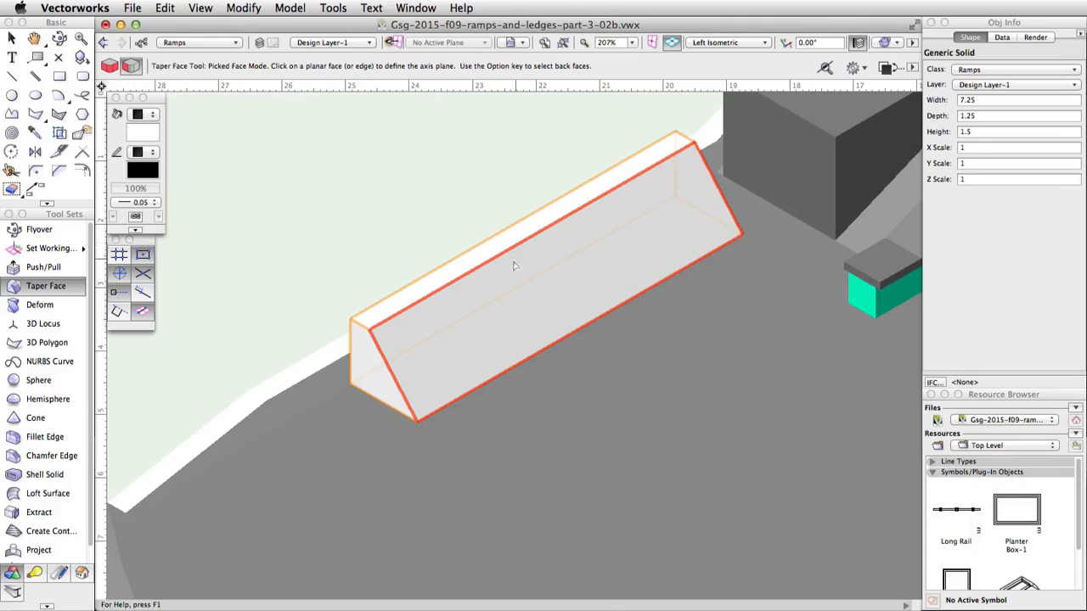
# Step: Taper the box's near end face inward by 60° with Taper Face, using the bottom face as the reference plane
pyautogui.click(424, 384)
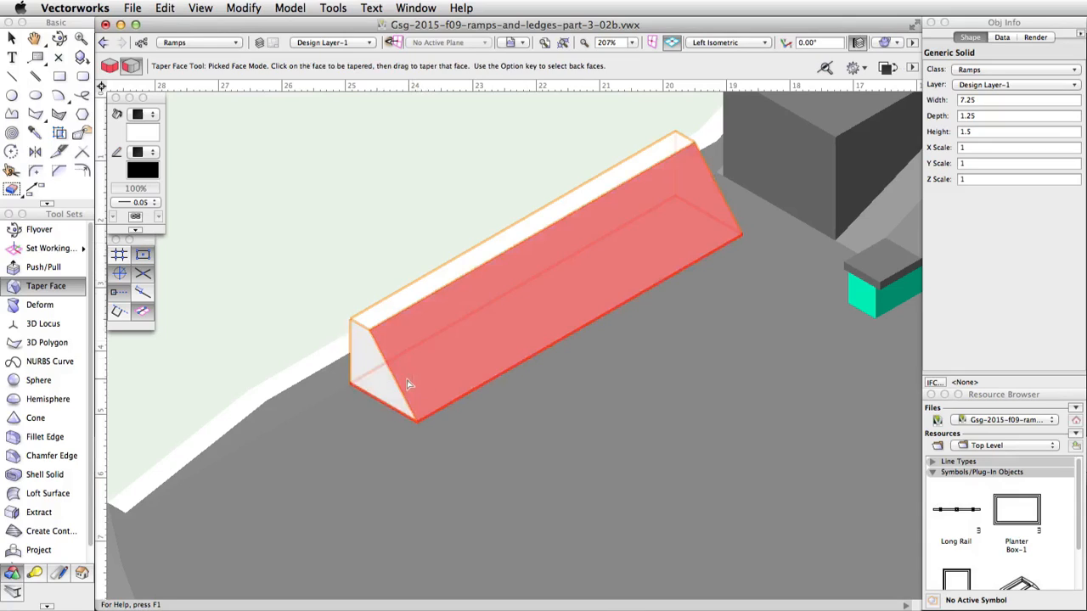
pyautogui.click(374, 377)
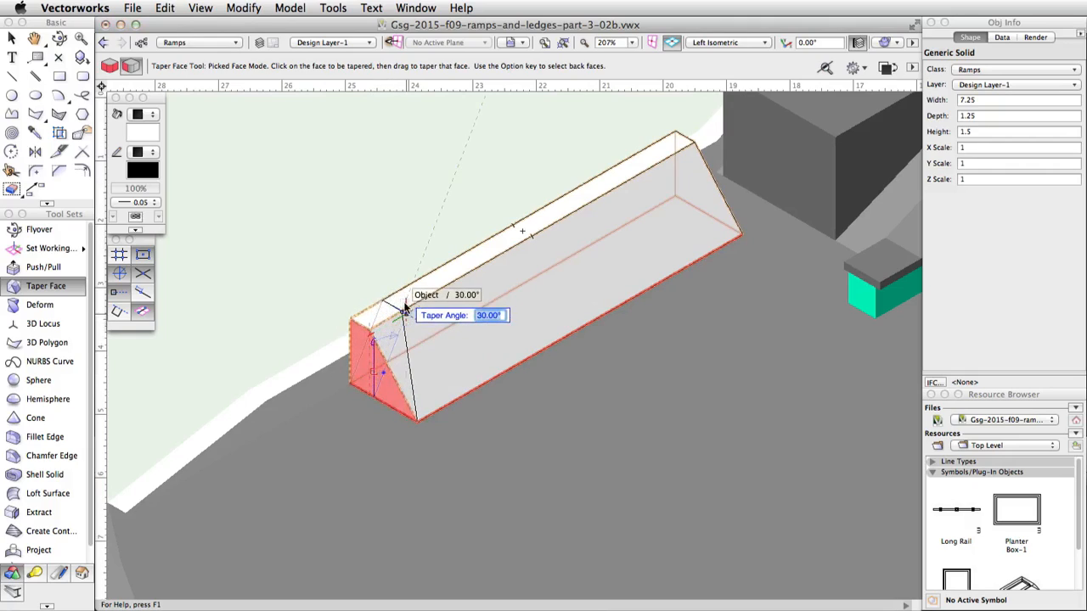
pyautogui.write('60')
pyautogui.press('Tab')
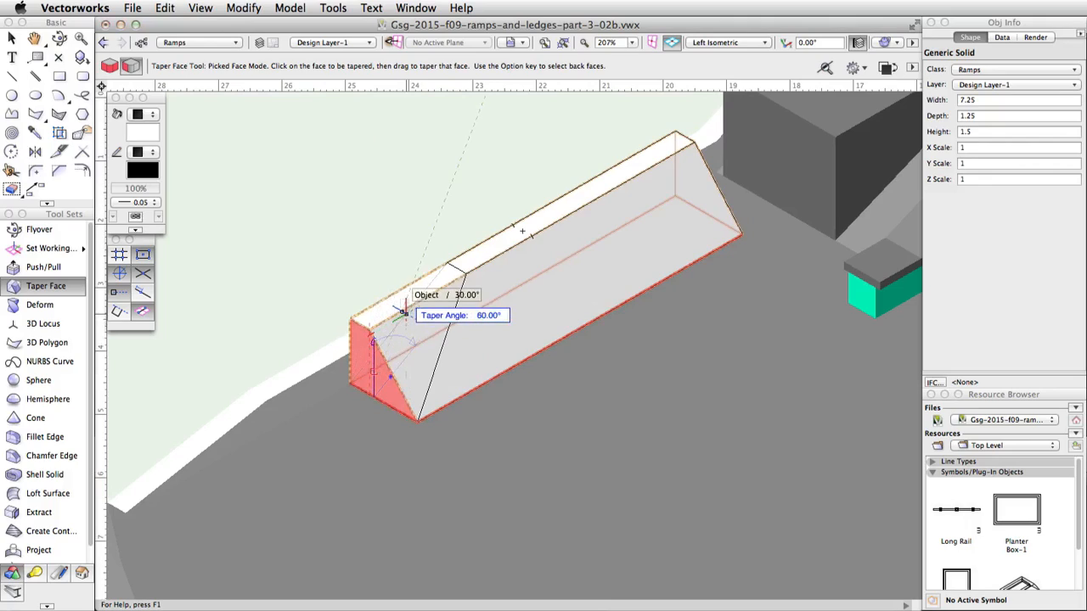
pyautogui.press('Return')
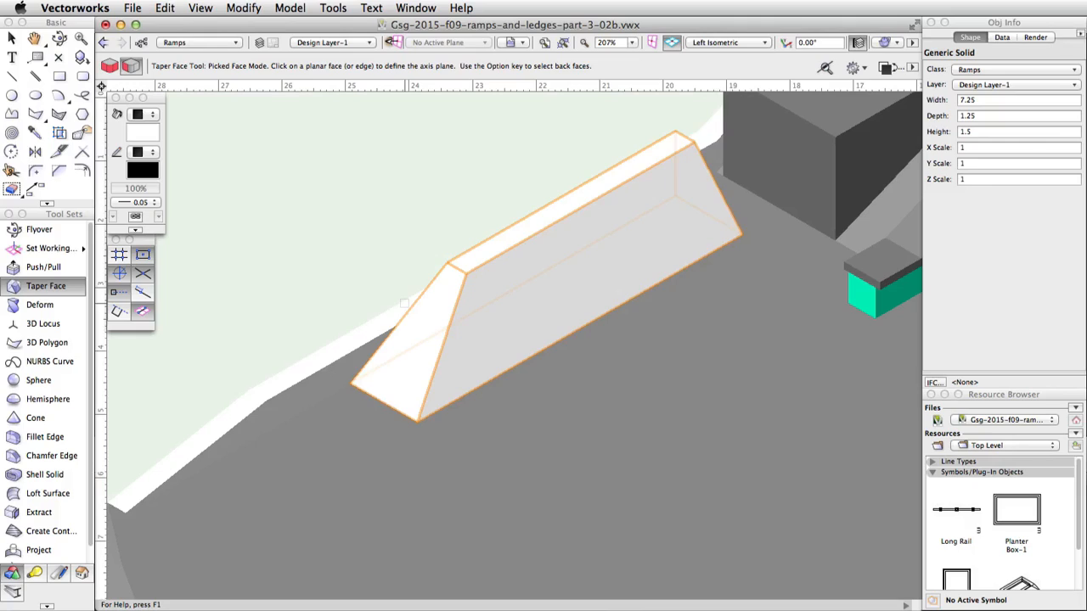
# Step: Taper the far end face, next to the large gray block, by 60° from the bottom face and fill the solid green
pyautogui.click(620, 286)
pyautogui.click(689, 235)
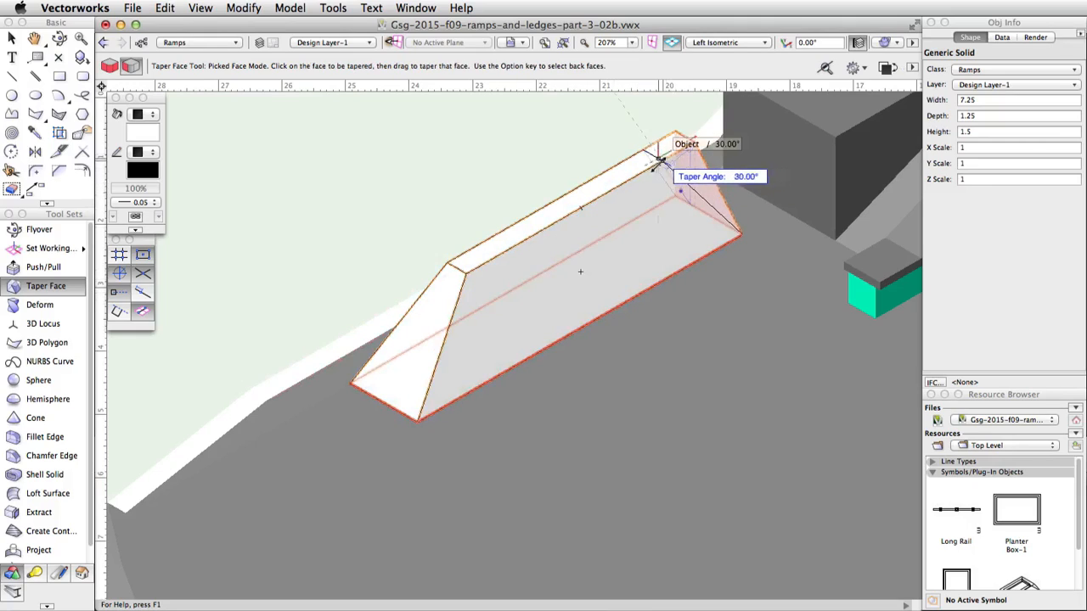
pyautogui.press('Tab')
pyautogui.write('60')
pyautogui.press('Tab')
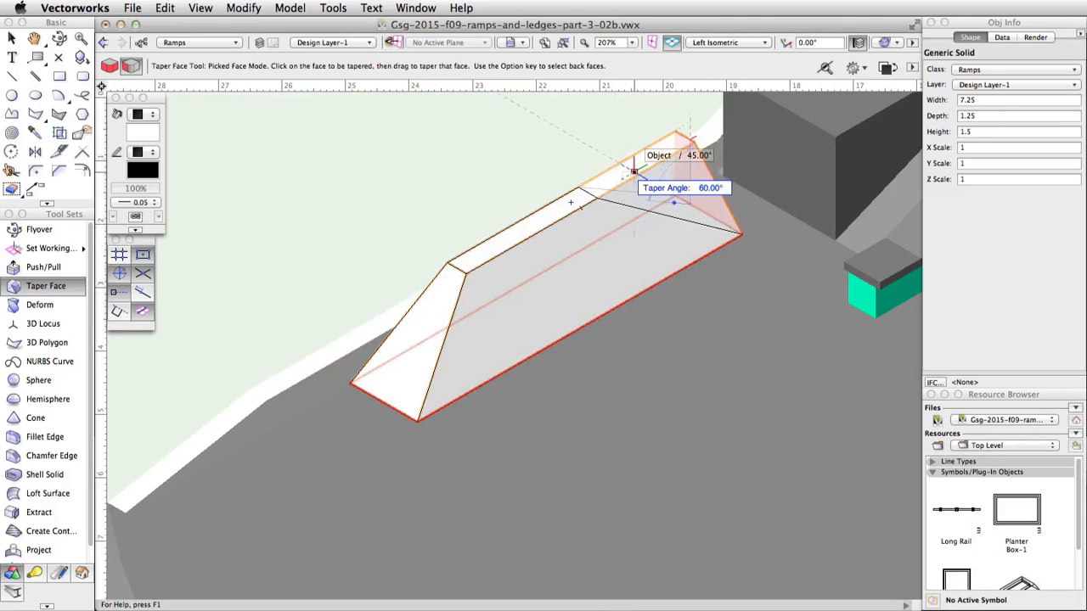
pyautogui.press('Return')
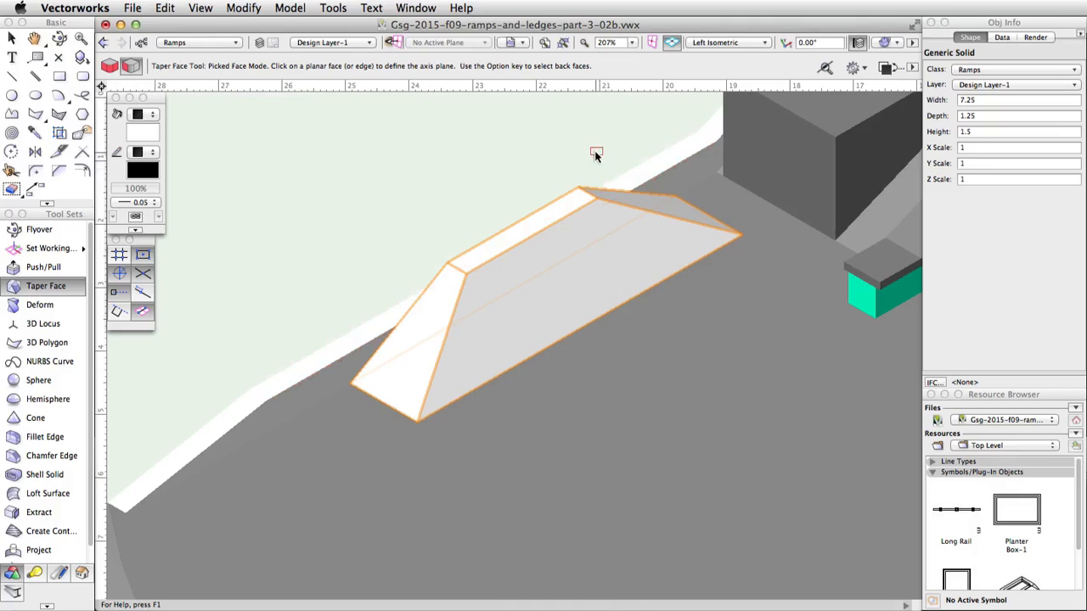
pyautogui.click(143, 129)
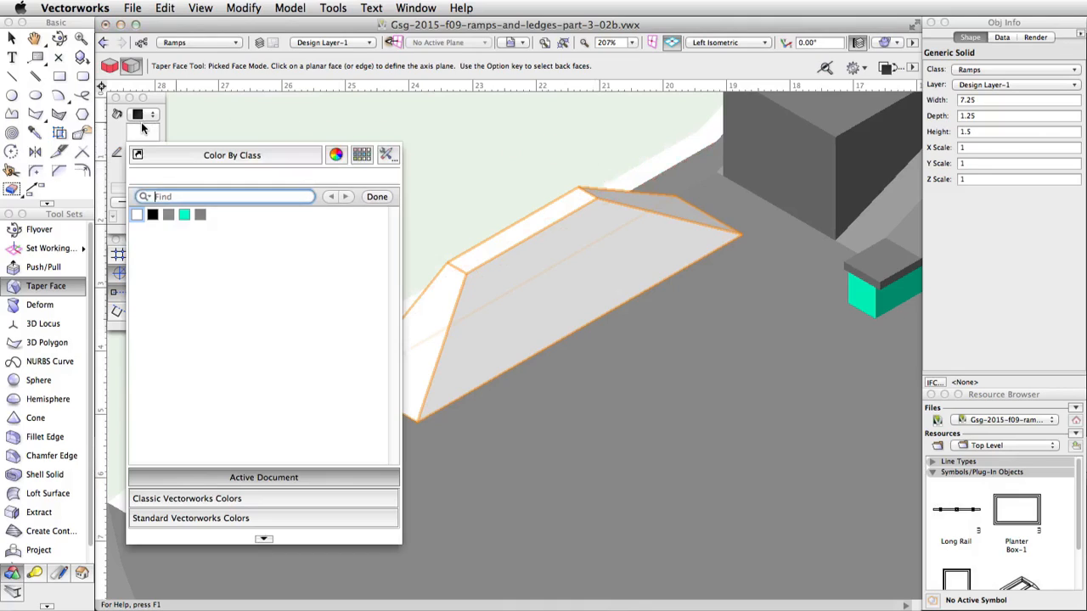
pyautogui.click(183, 215)
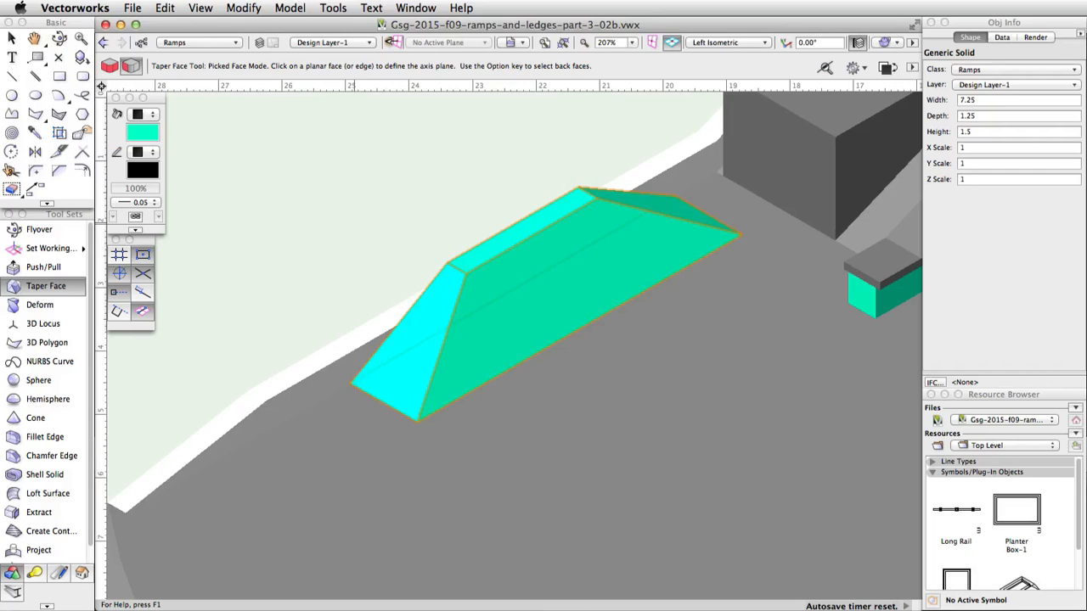
# Step: Start a Three Point Rotated rectangle with a 6.75 first side along the dark curb at the straight floor edge, at -45°
pyautogui.scroll(-2, 563, 419)
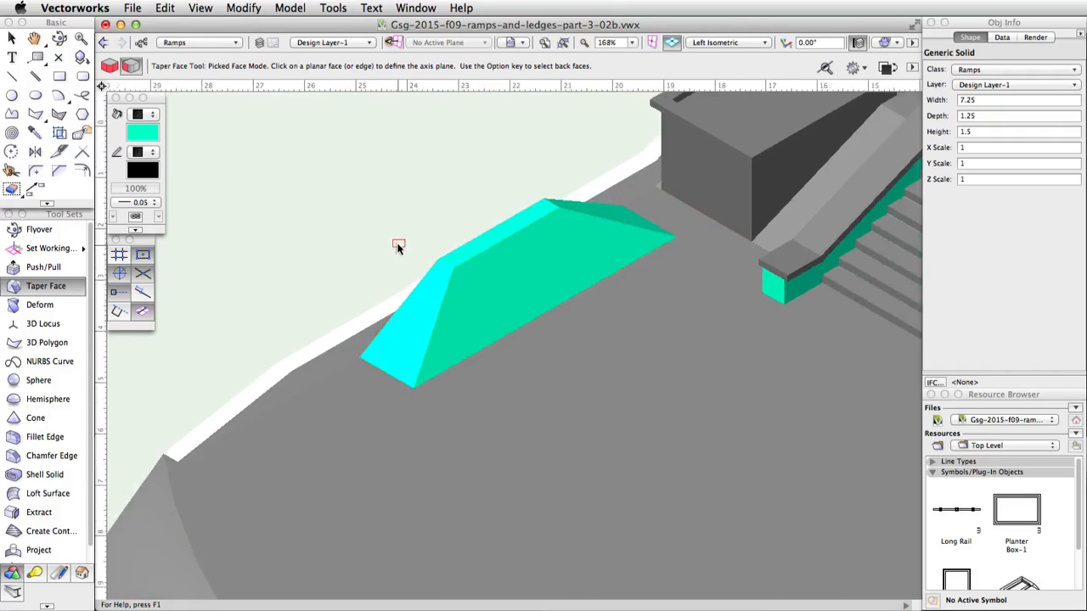
pyautogui.scroll(-5, 396, 242)
pyautogui.scroll(3, 624, 592)
pyautogui.scroll(5, 624, 592)
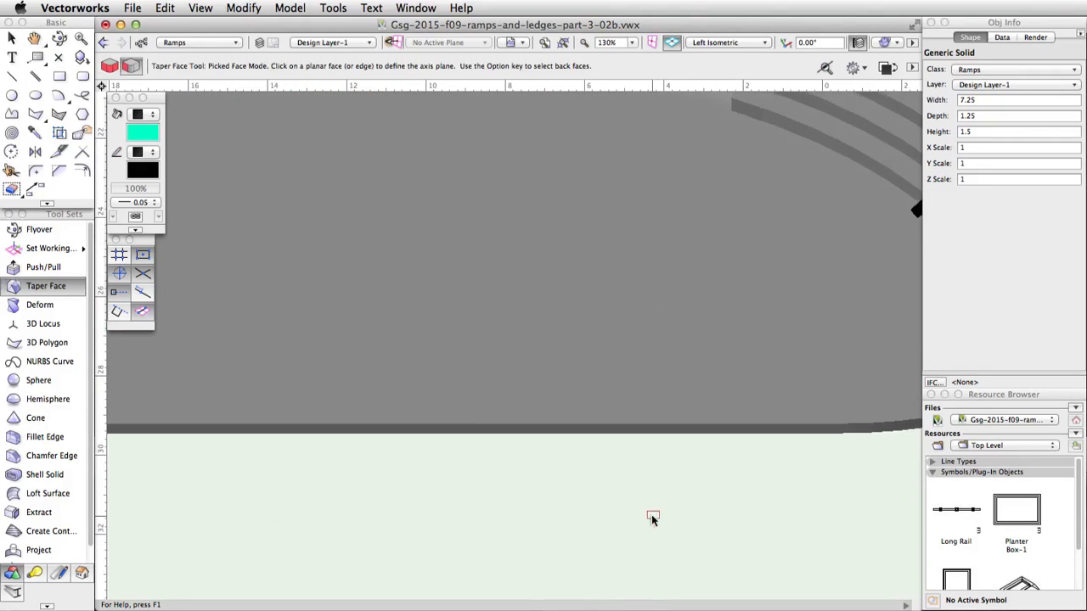
pyautogui.click(67, 76)
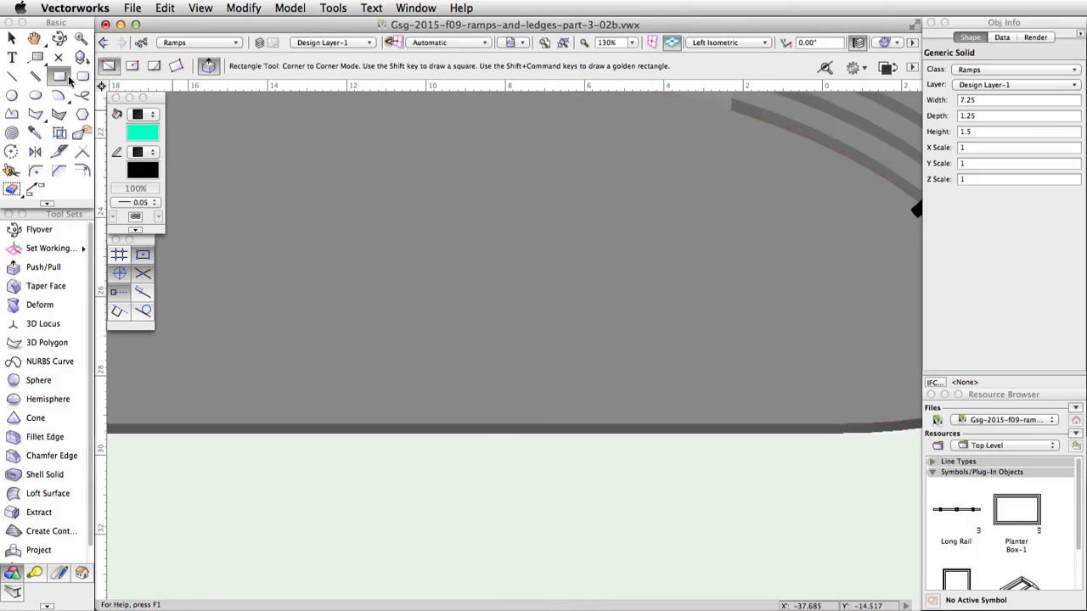
pyautogui.click(176, 66)
pyautogui.click(176, 67)
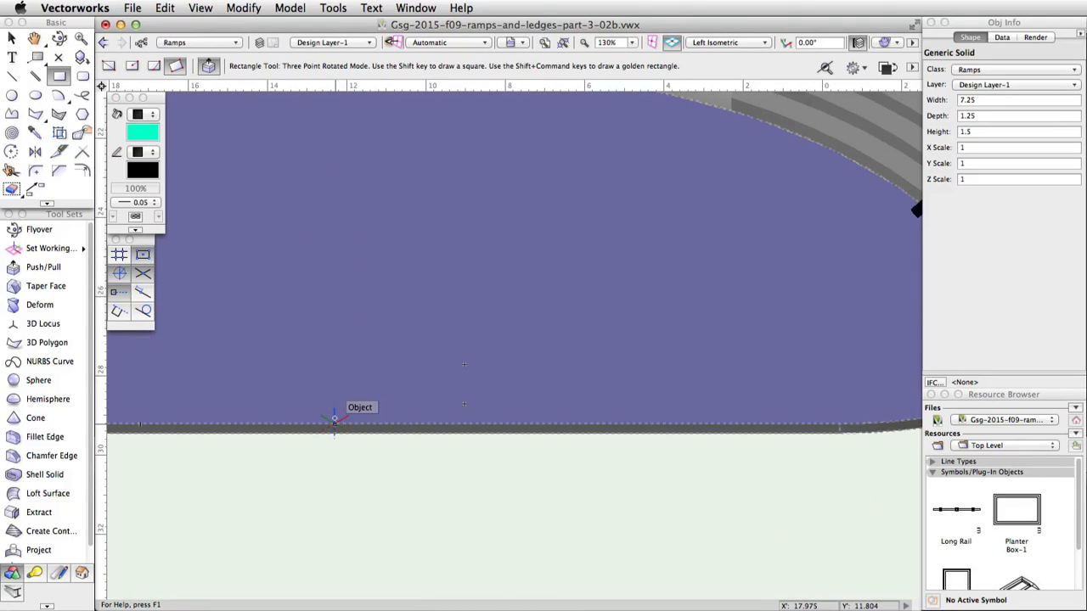
pyautogui.click(335, 419)
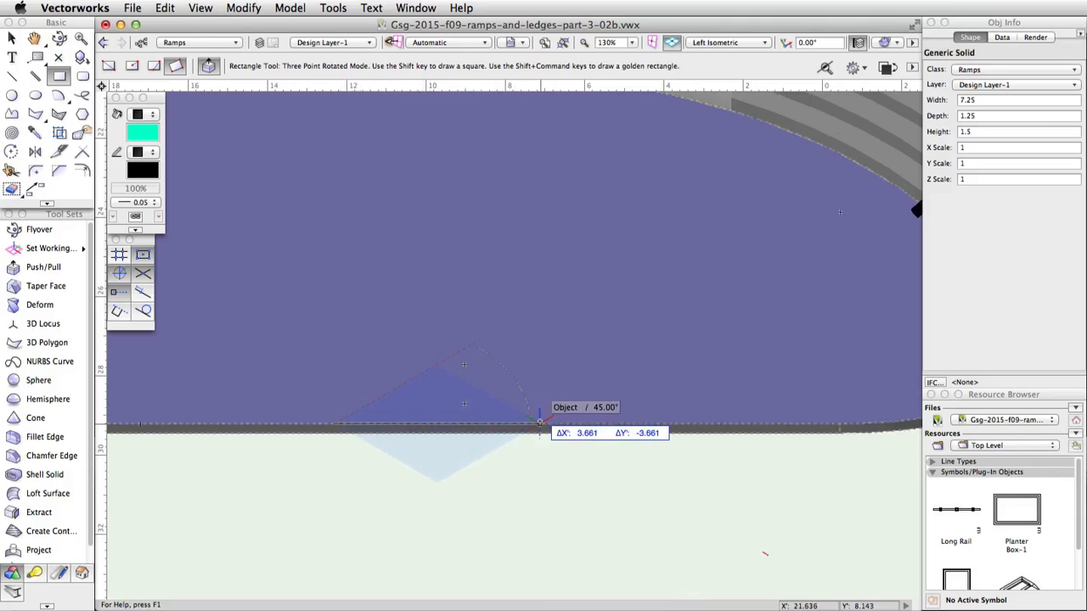
pyautogui.press('Tab')
pyautogui.press('Tab')
pyautogui.press('Tab')
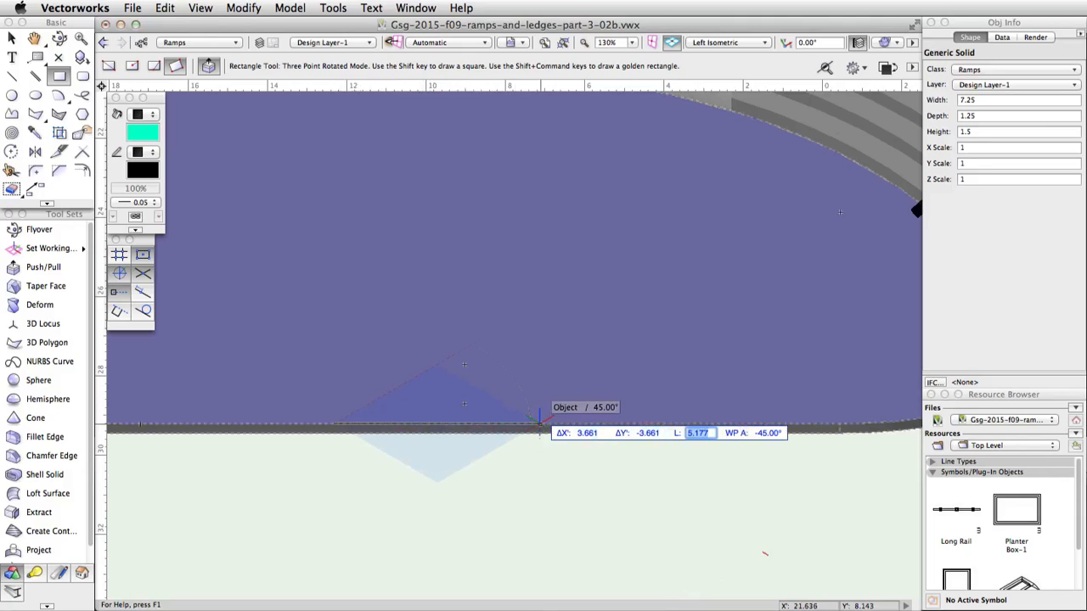
pyautogui.write('6.75')
pyautogui.press('Tab')
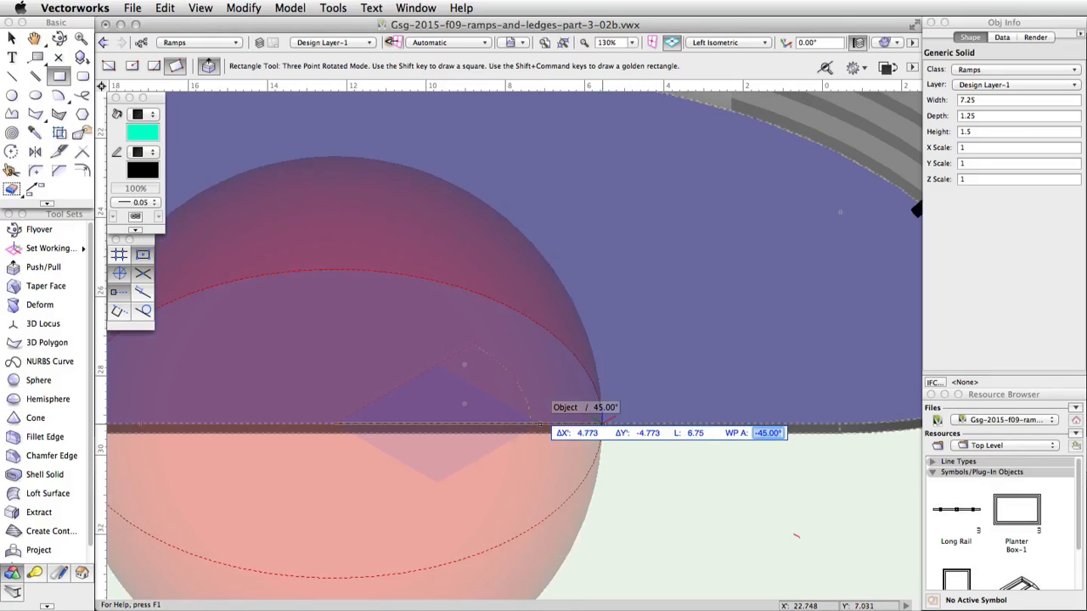
pyautogui.press('Return')
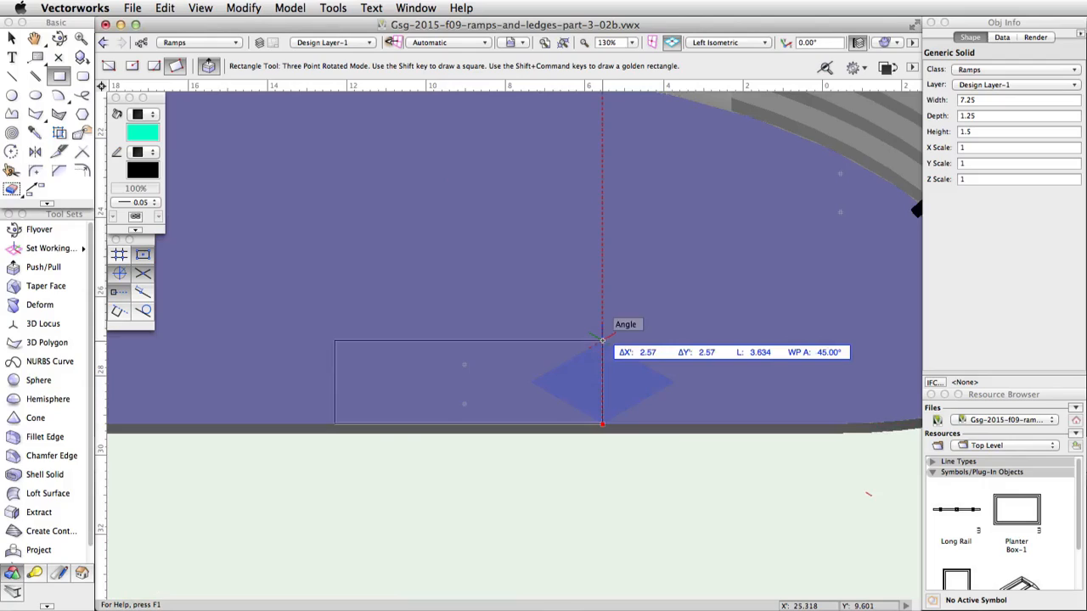
# Step: Complete the rotated rectangle with a 3.25 second side running from the curb into the floor at 45°
pyautogui.press('Tab')
pyautogui.press('Tab')
pyautogui.press('Tab')
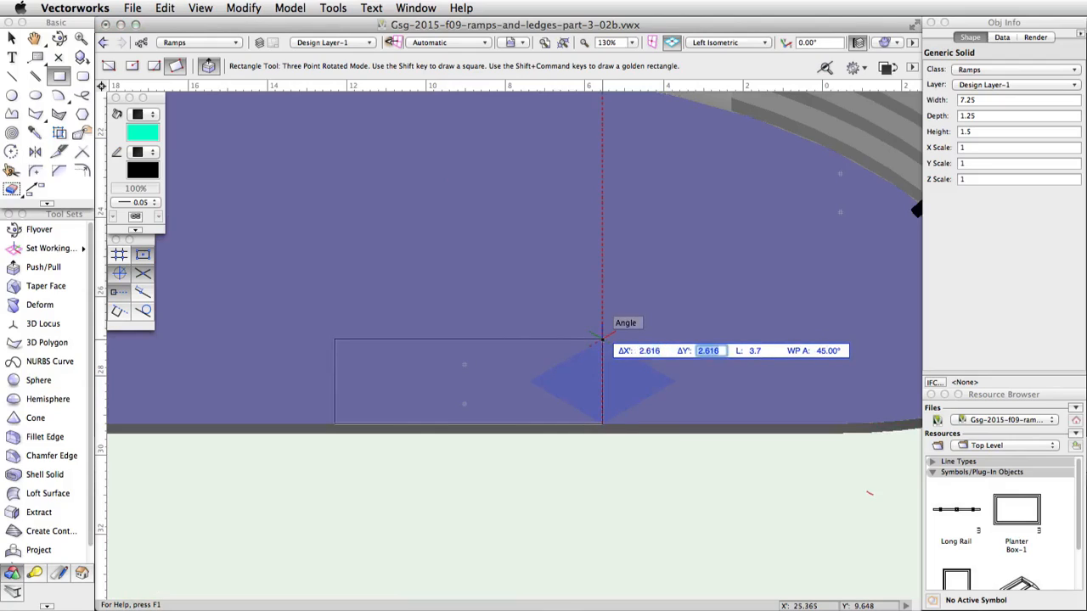
pyautogui.write('3.25')
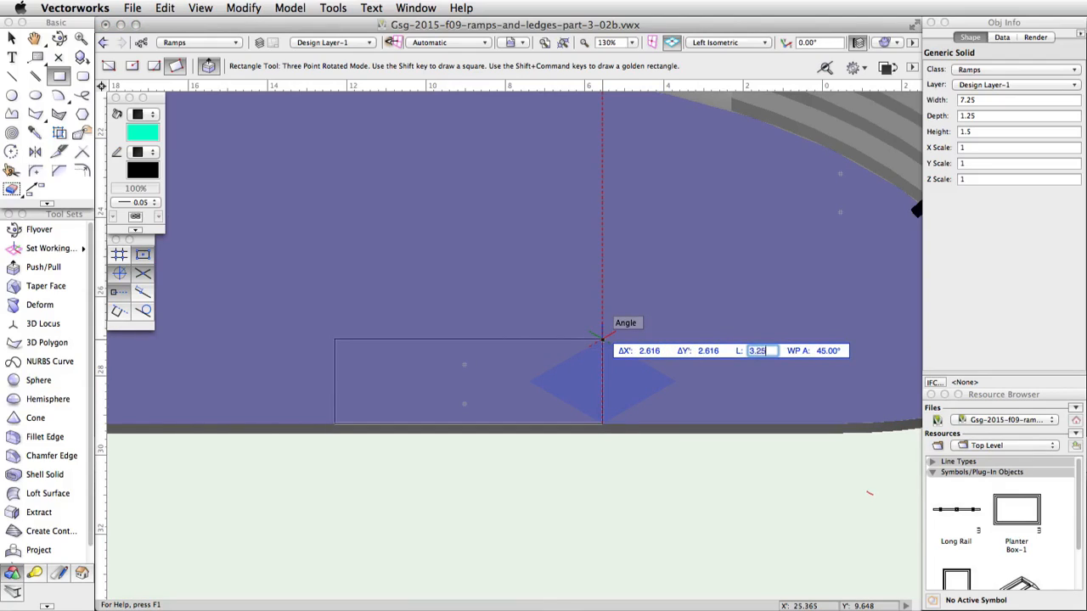
pyautogui.press('Tab')
pyautogui.press('Return')
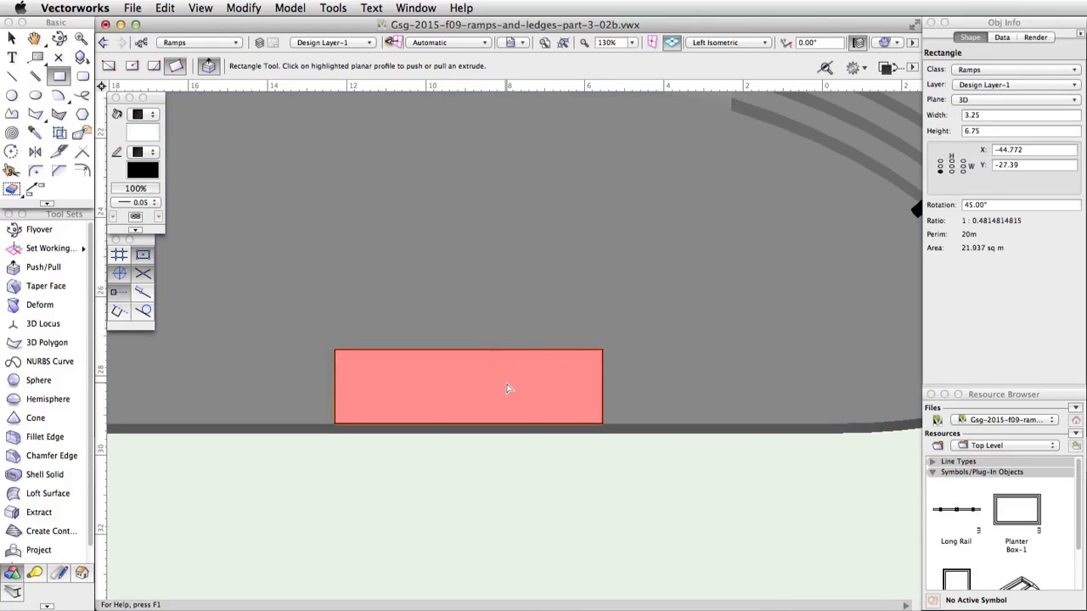
# Step: Extrude the 6.75 by 3.25 rectangle upward 0.85
pyautogui.click(507, 388)
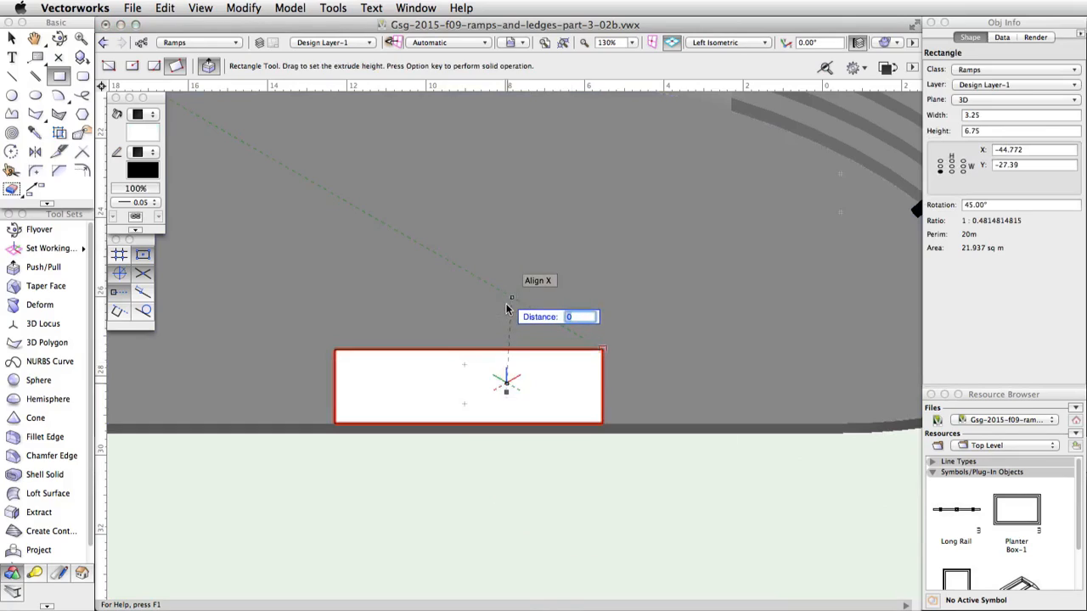
pyautogui.write('0.85')
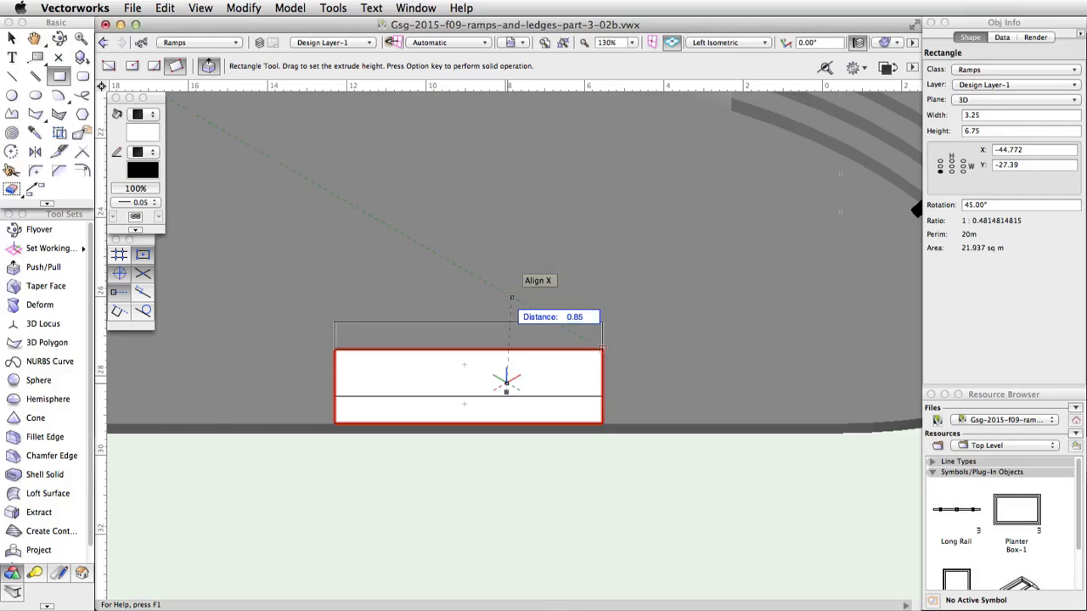
pyautogui.press('Return')
# Step: Taper the extruded box lengthwise with the Deform tool's Taper Solid mode, from the top face's center toward its short edge, at ratio 0.3
pyautogui.click(39, 304)
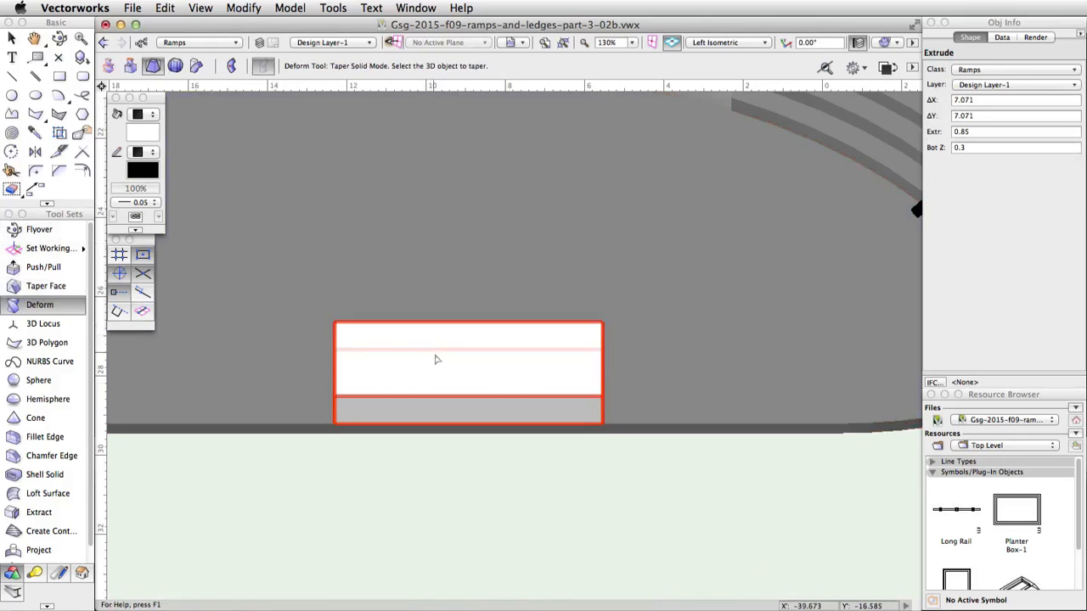
pyautogui.click(455, 375)
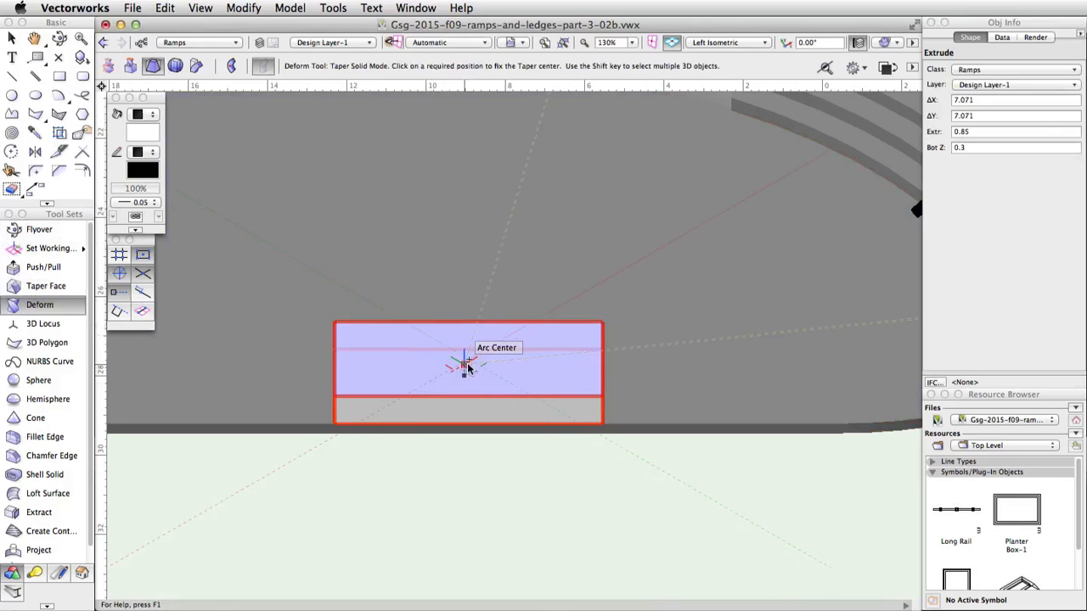
pyautogui.click(466, 363)
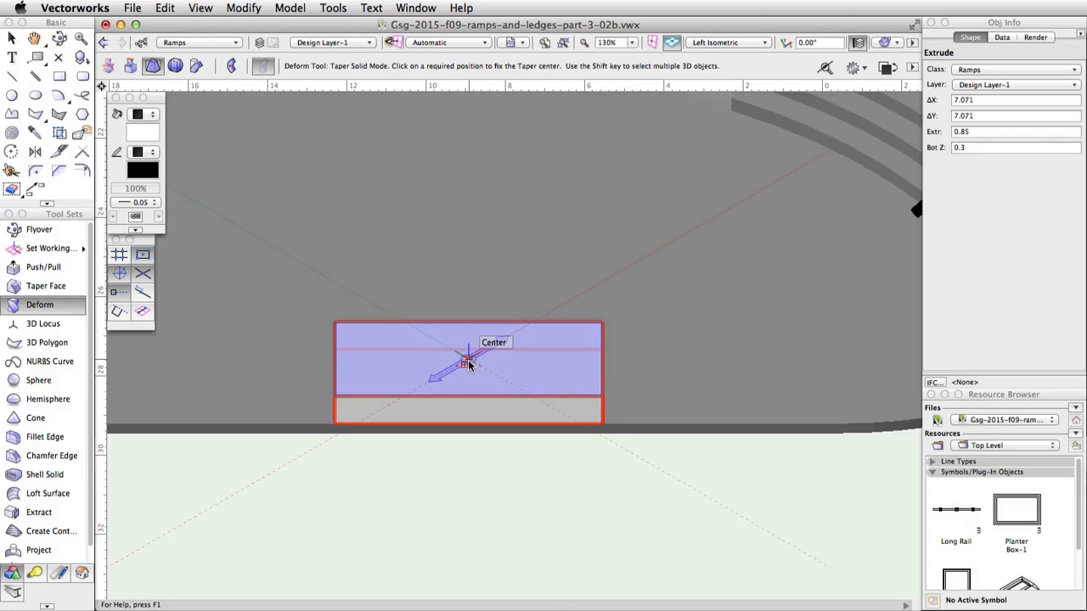
pyautogui.click(468, 363)
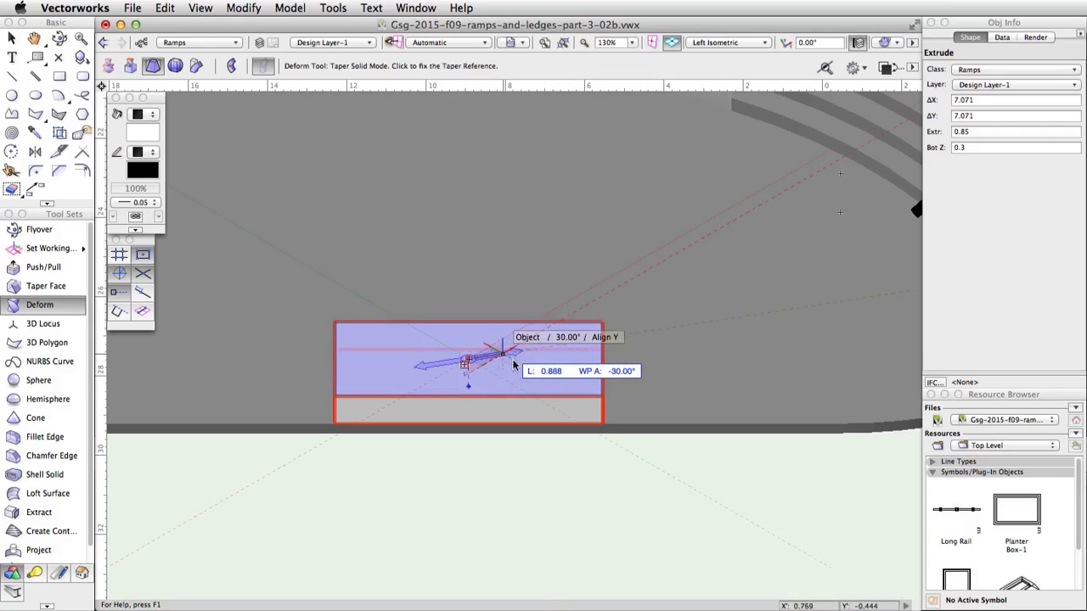
pyautogui.click(601, 361)
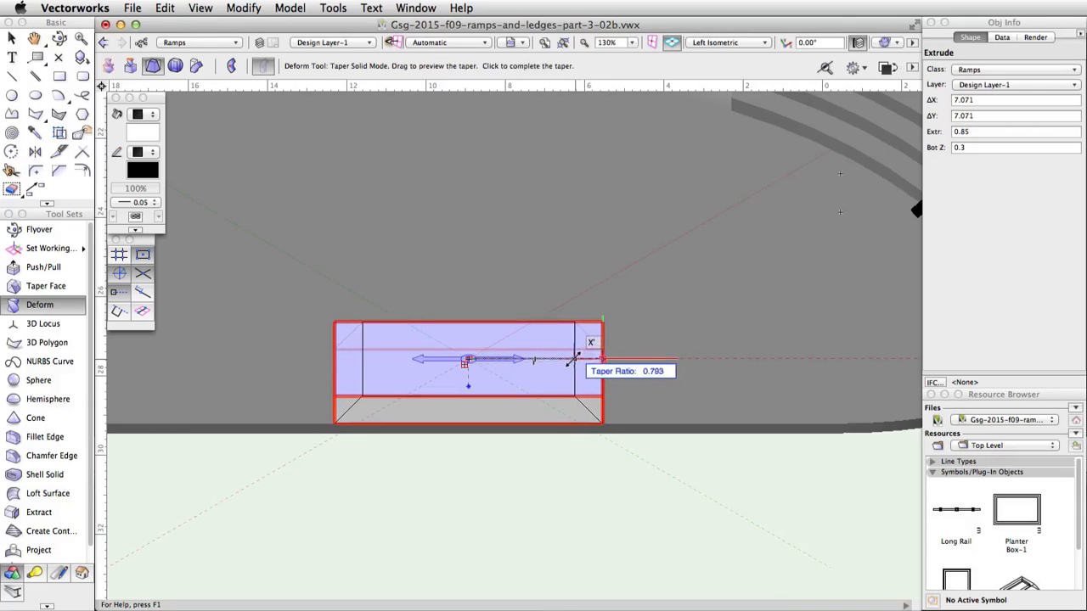
pyautogui.press('Tab')
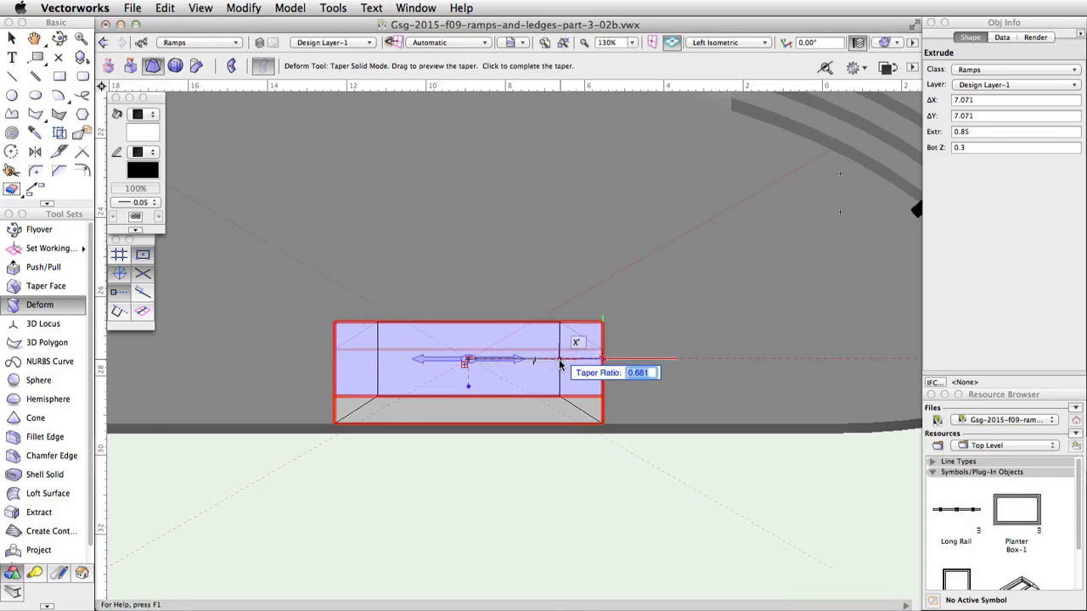
pyautogui.write('0.3')
pyautogui.press('Return')
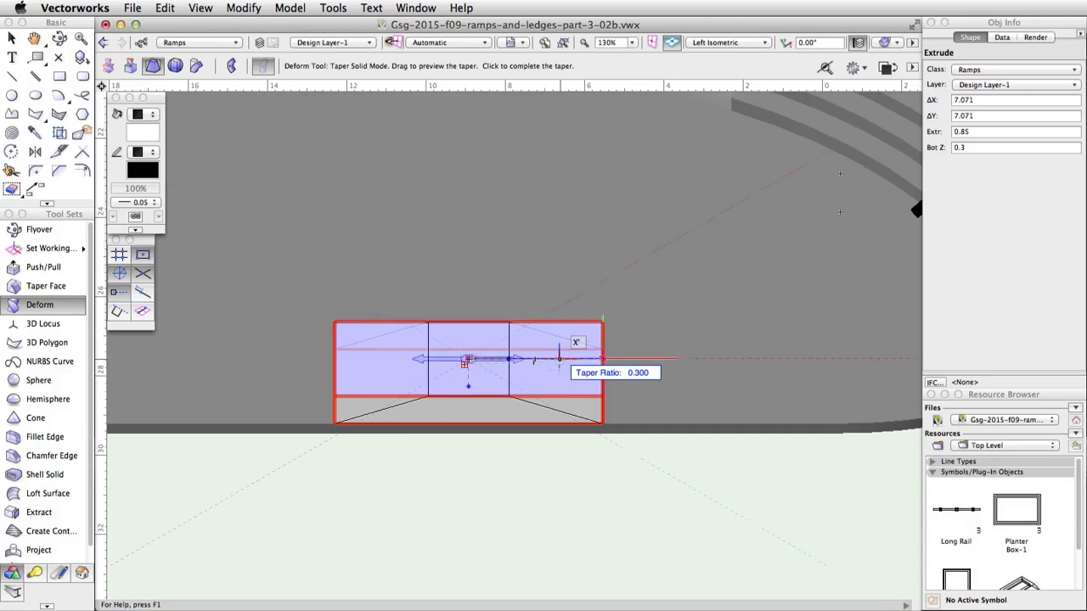
pyautogui.click(465, 363)
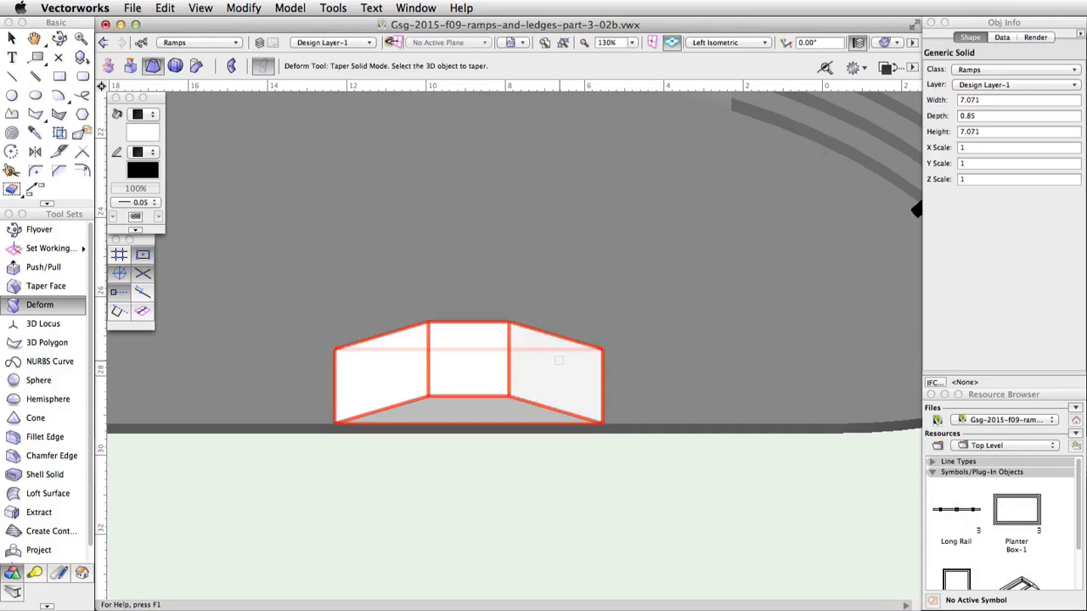
# Step: In Top/Plan view, draw a Three Point Rotated rectangle across the tapered box's full 6.75 length, with a second side of -0.15 in X and Y
pyautogui.click(709, 44)
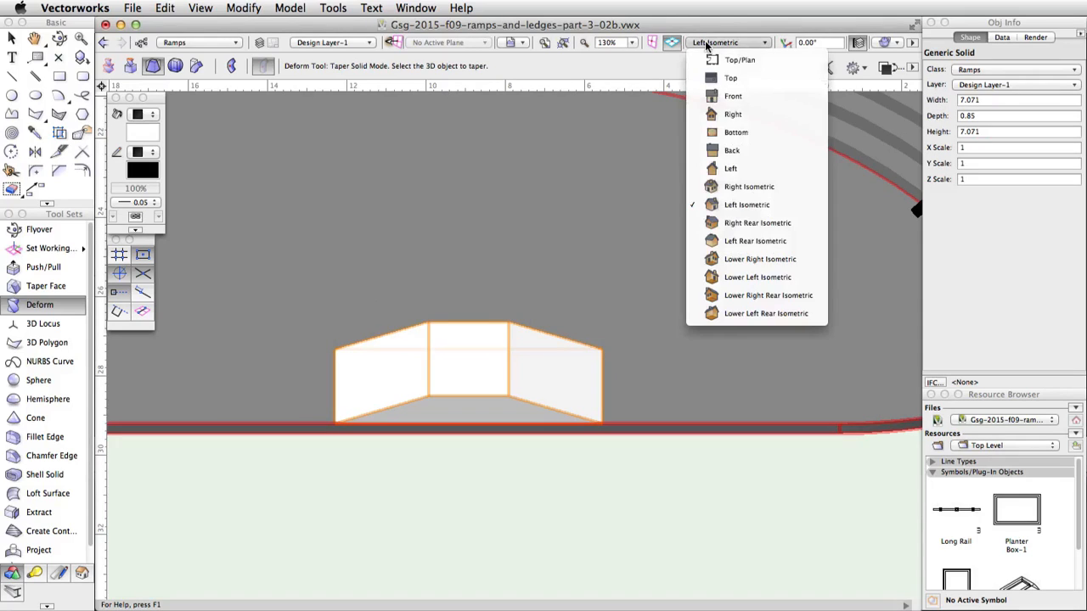
pyautogui.click(714, 61)
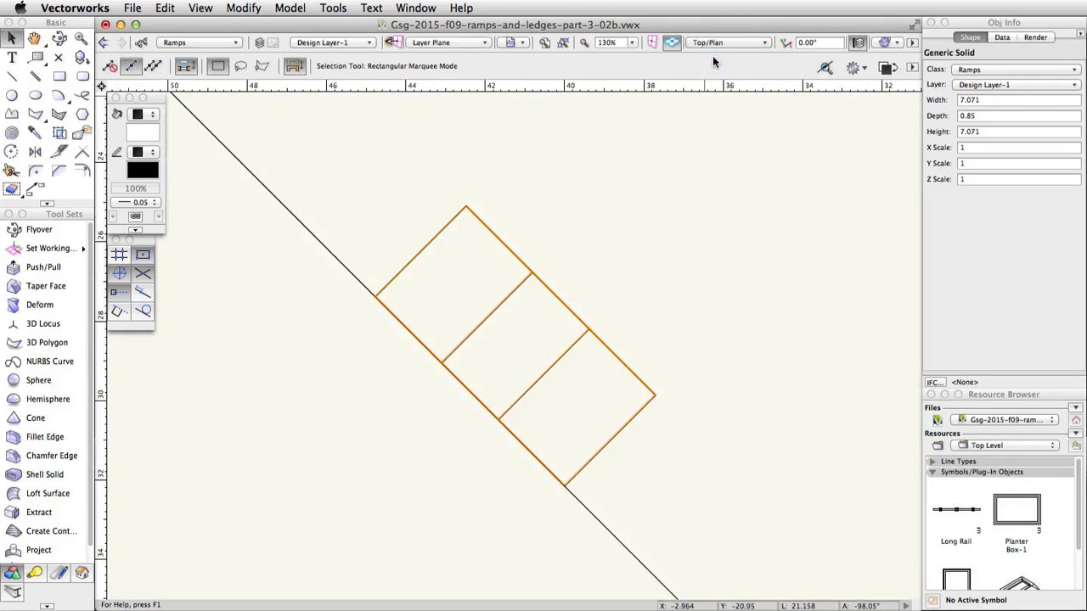
pyautogui.click(59, 75)
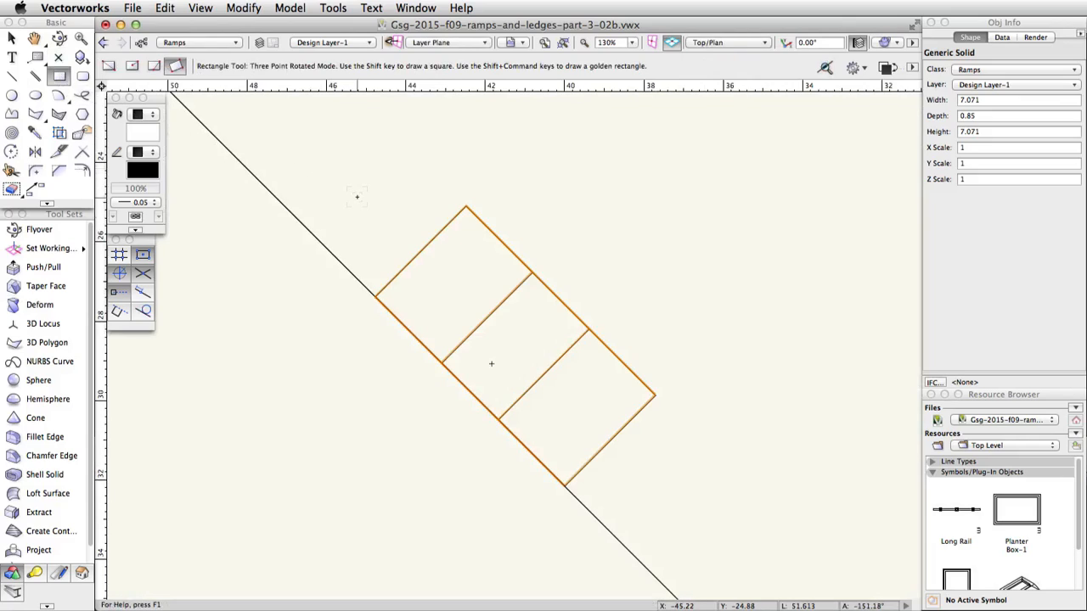
pyautogui.click(446, 225)
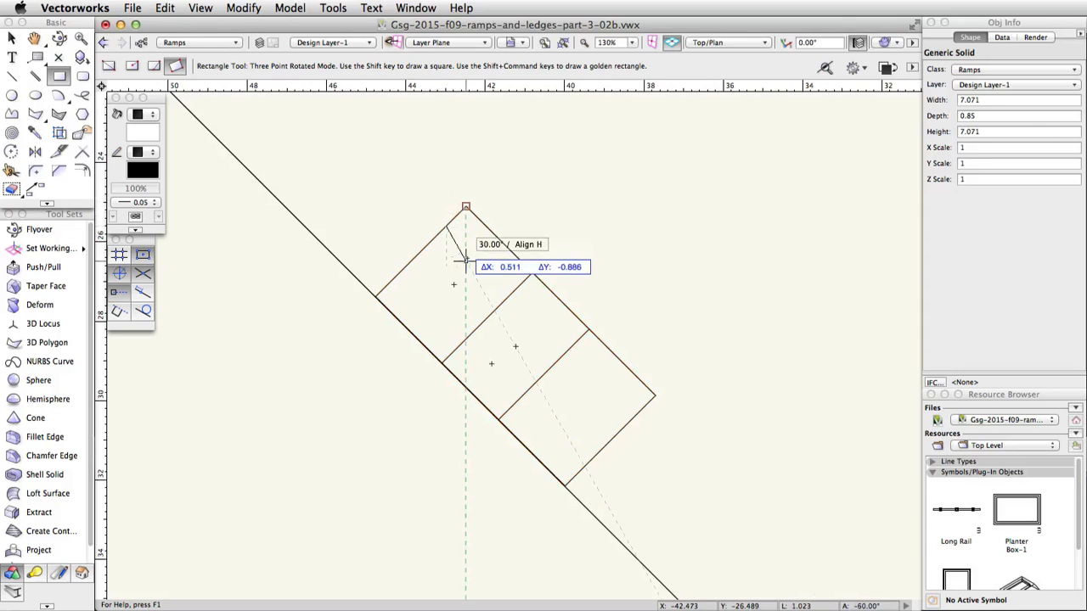
pyautogui.click(636, 414)
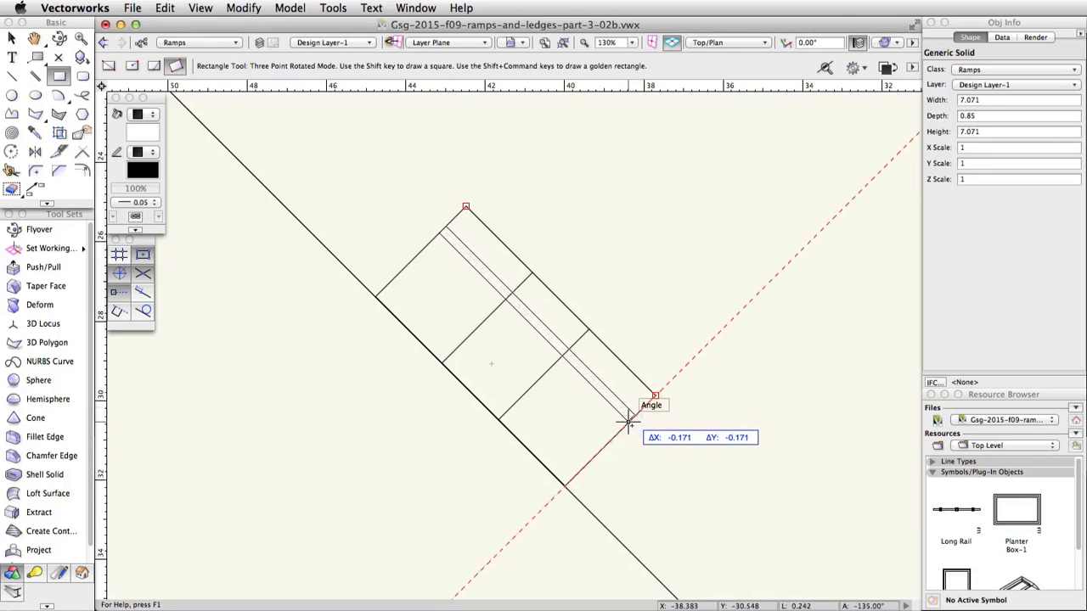
pyautogui.press('Tab')
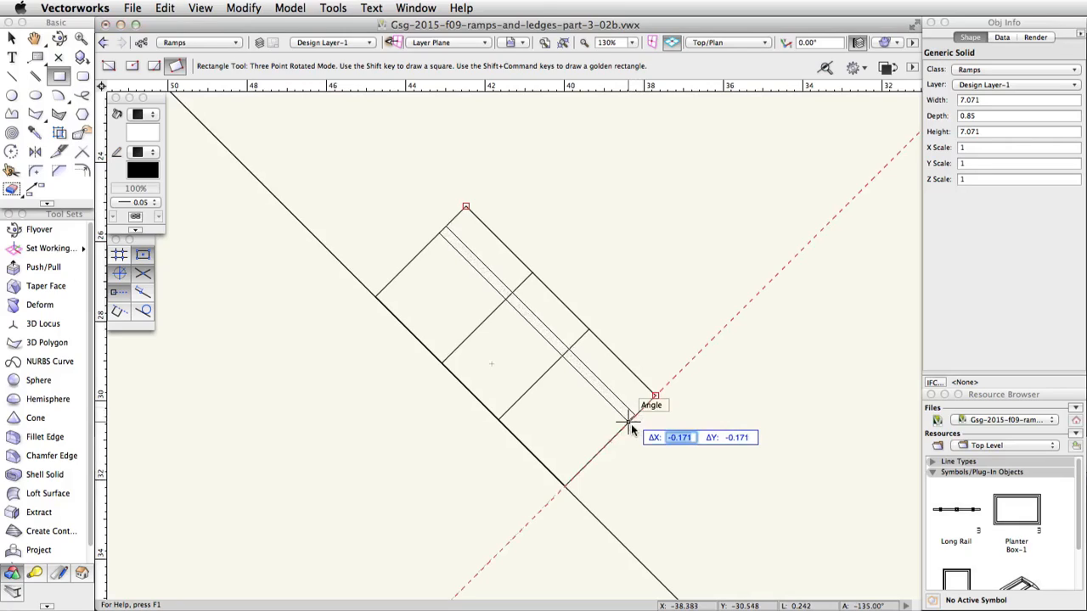
pyautogui.write('-0.15')
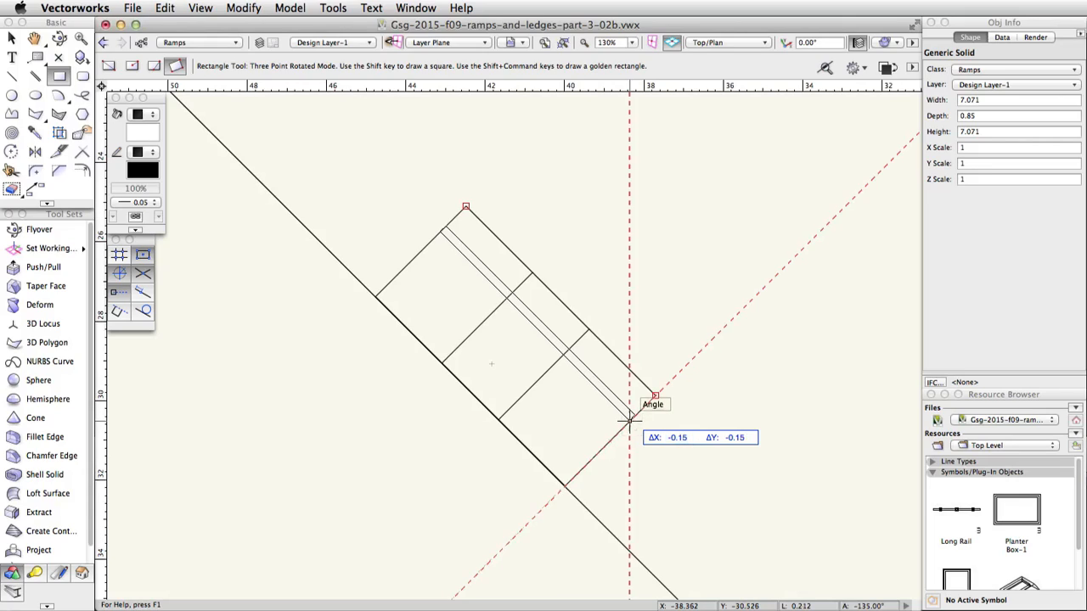
pyautogui.press('Return')
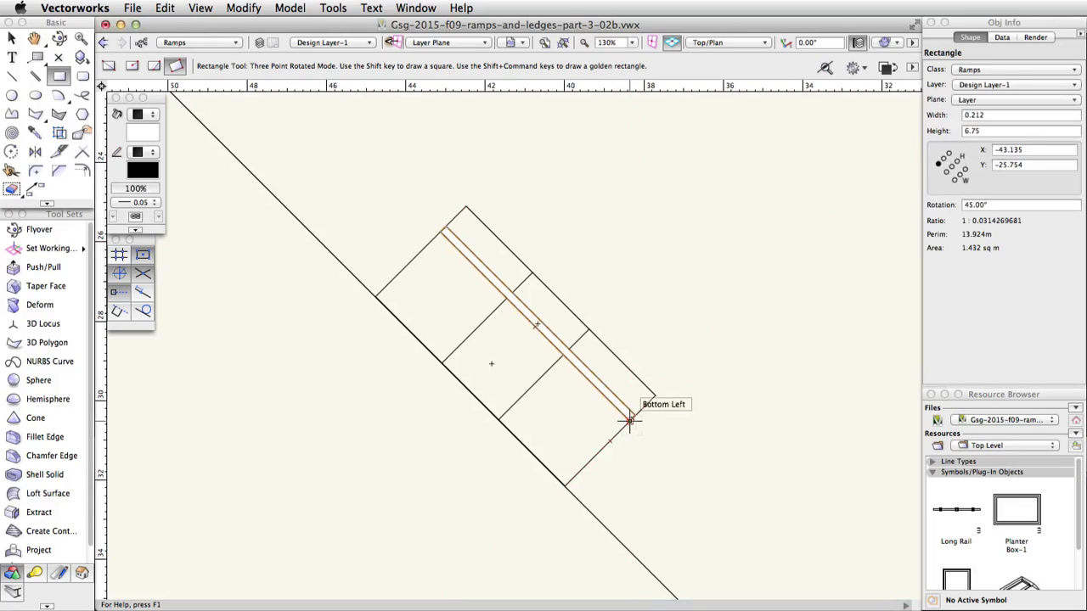
# Step: Extrude the narrow strip rectangle 1.5 to form a wall across the tapered box
pyautogui.click(279, 8)
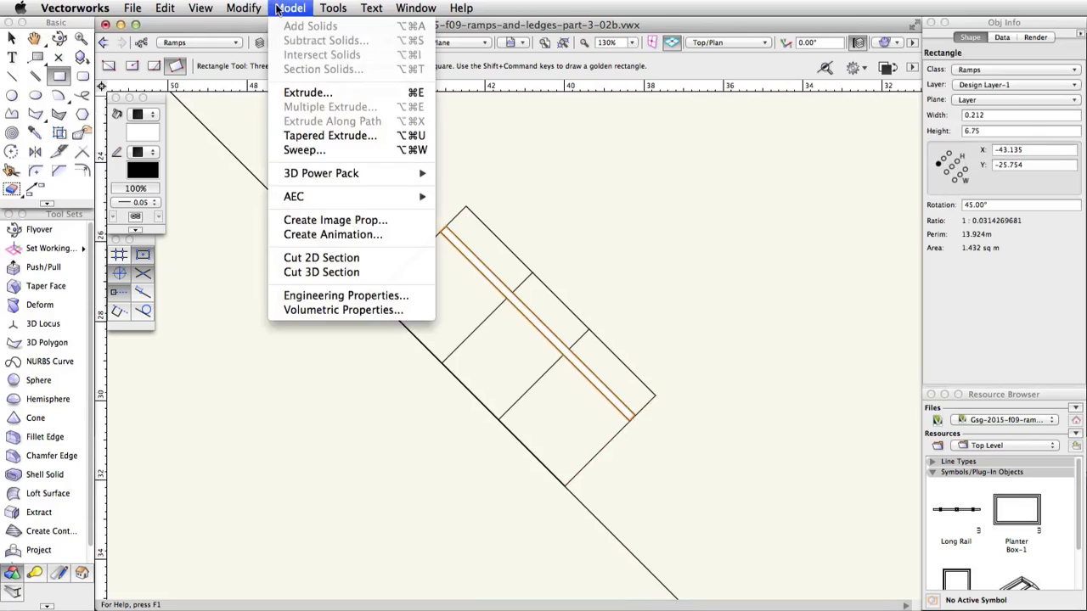
pyautogui.click(305, 87)
pyautogui.write('1.5')
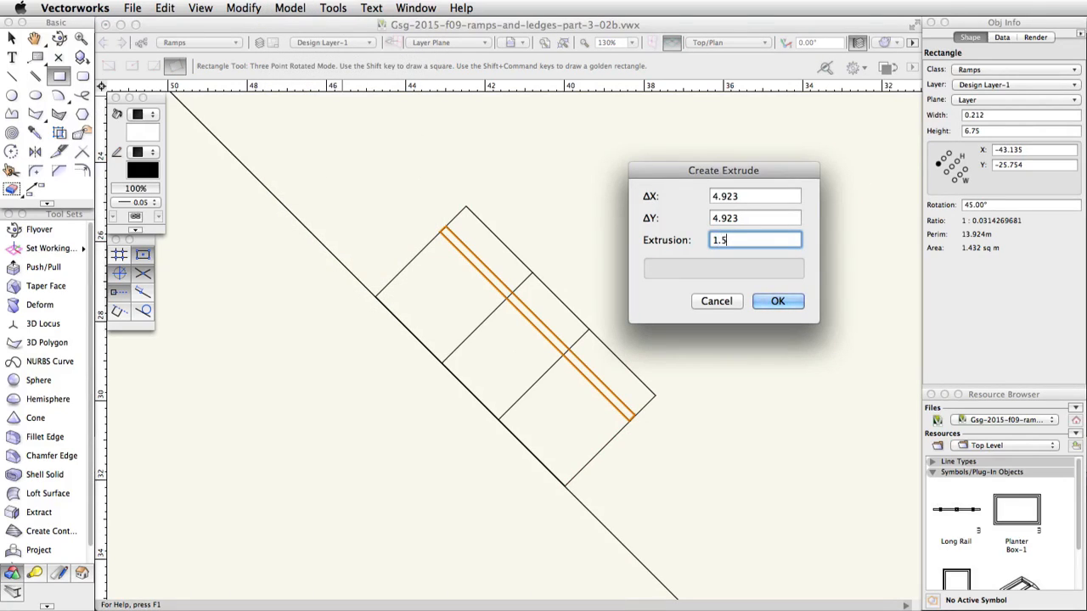
pyautogui.press('Return')
# Step: In Left Isometric view, draw a sloped line on the wall's face from the right end's midpoint to the top edge above the ramp's right bend
pyautogui.click(712, 42)
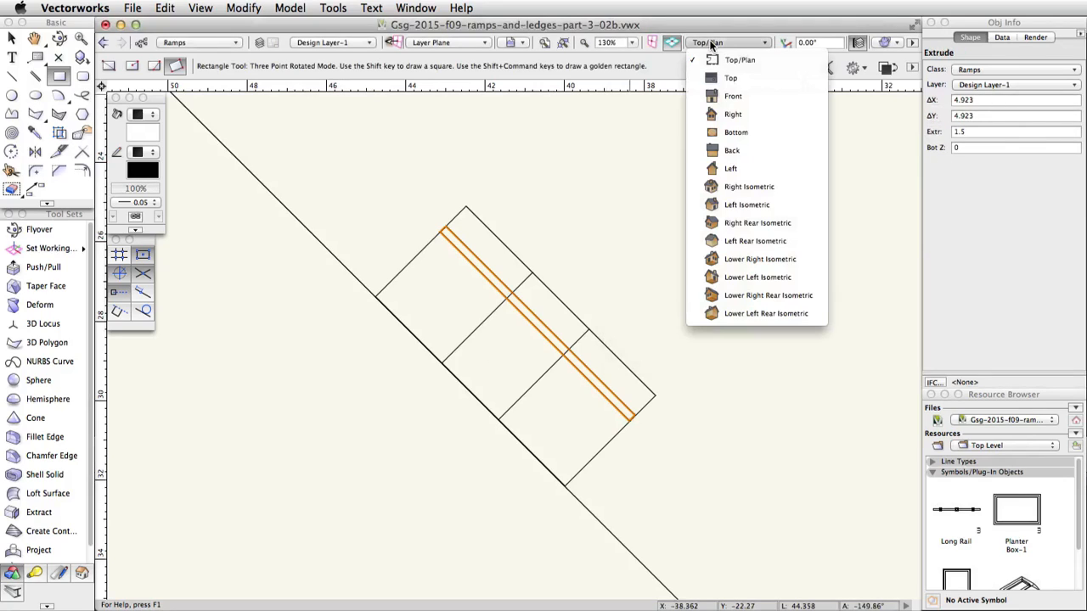
pyautogui.click(746, 205)
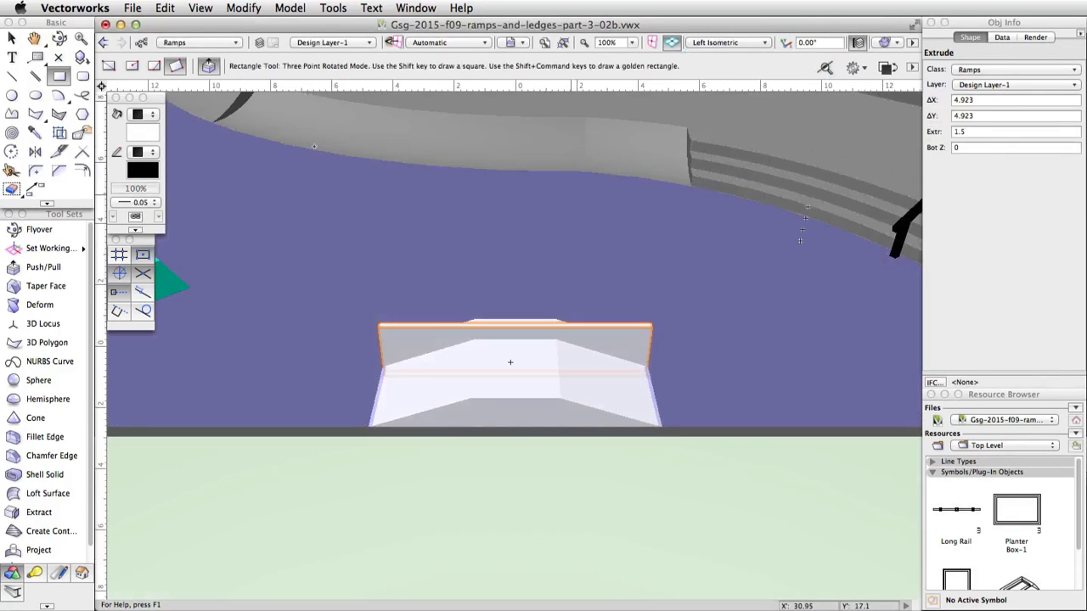
pyautogui.click(32, 77)
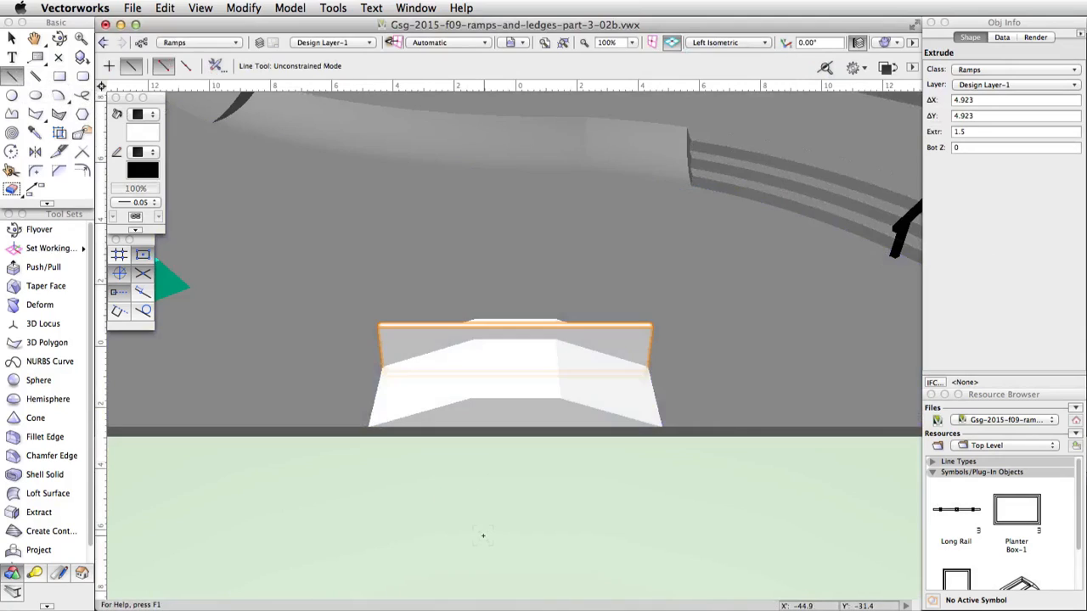
pyautogui.scroll(3, 519, 425)
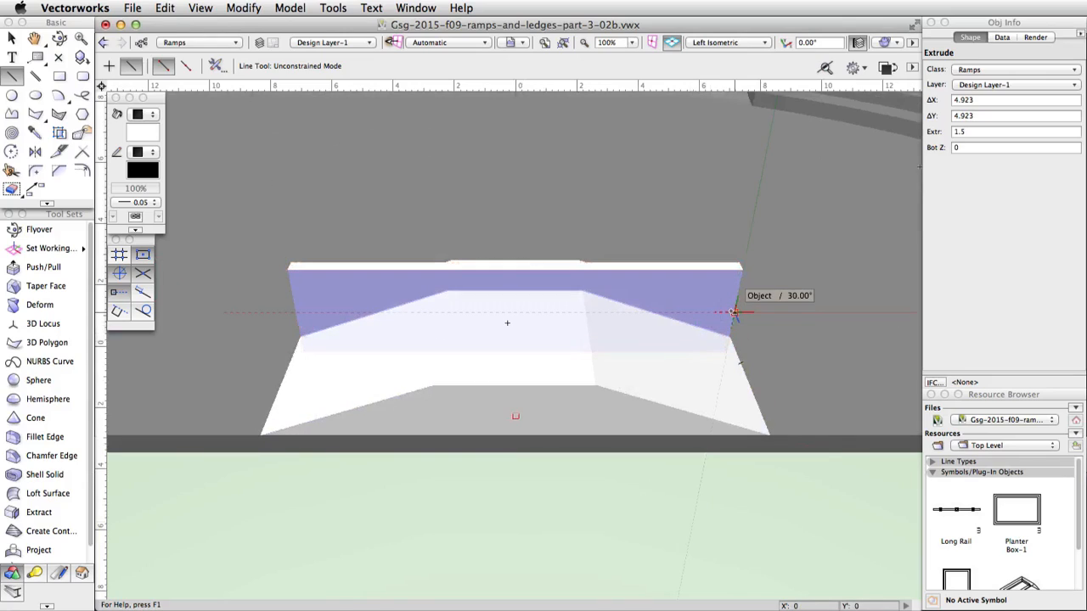
pyautogui.click(733, 312)
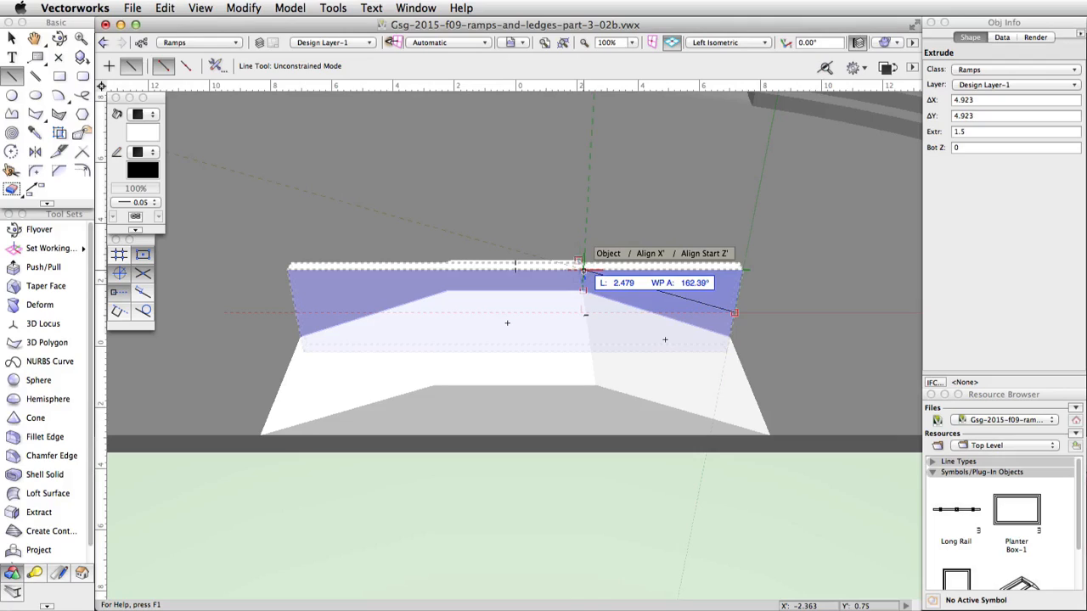
pyautogui.click(583, 270)
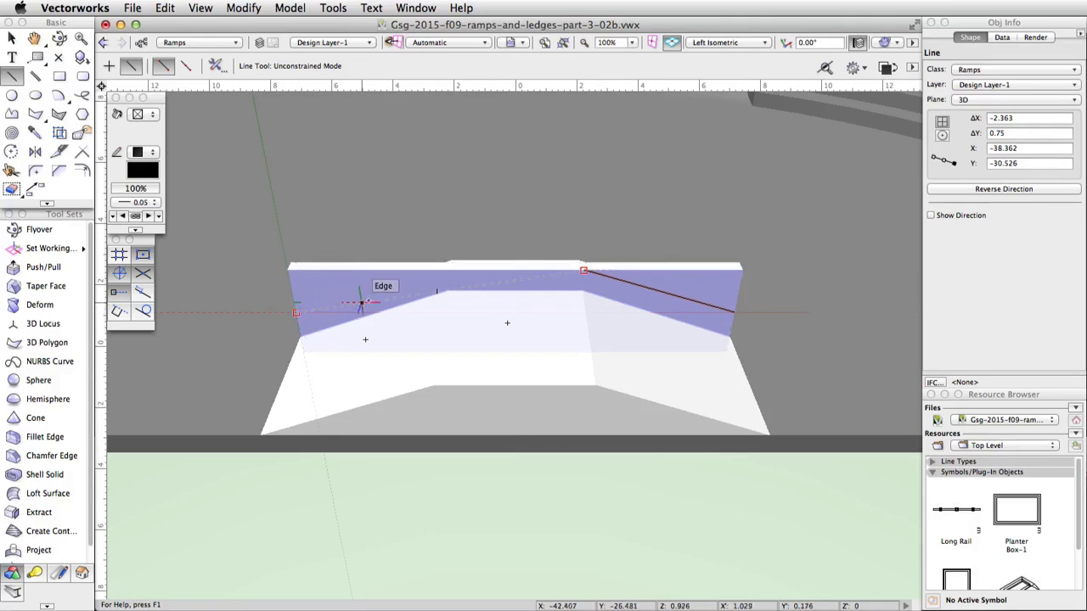
# Step: Draw the matching sloped line from the top edge above the ramp's left bend to the midpoint of the wall's left end
pyautogui.click(446, 292)
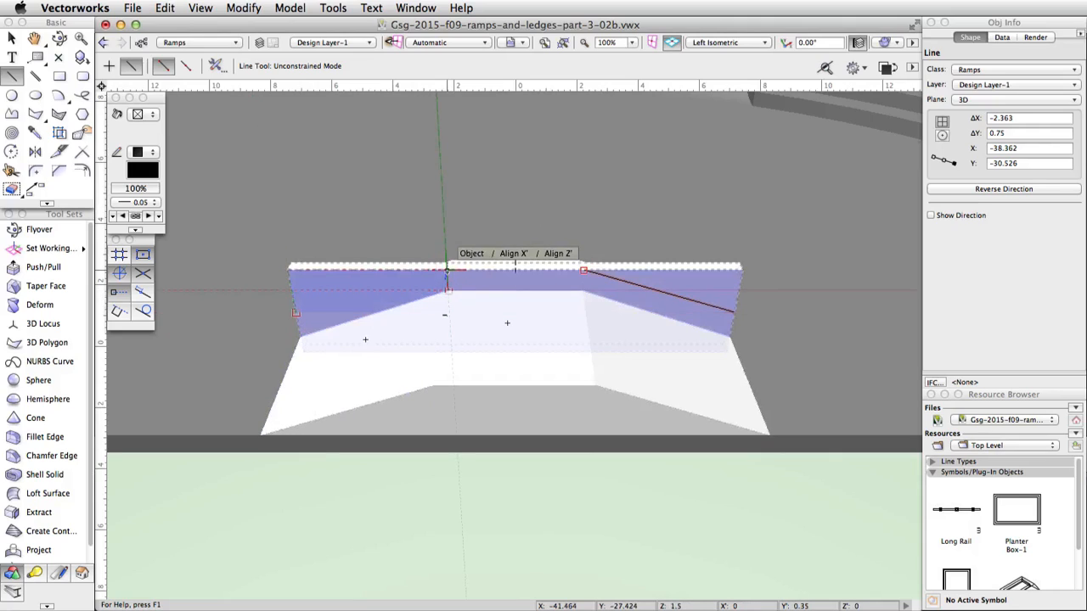
pyautogui.click(447, 270)
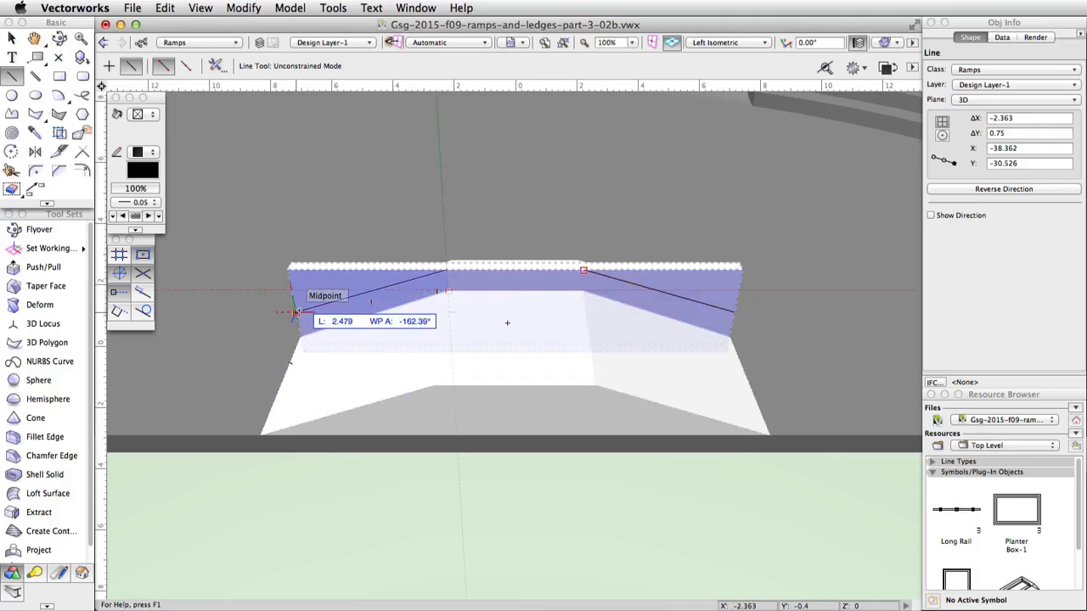
pyautogui.click(296, 312)
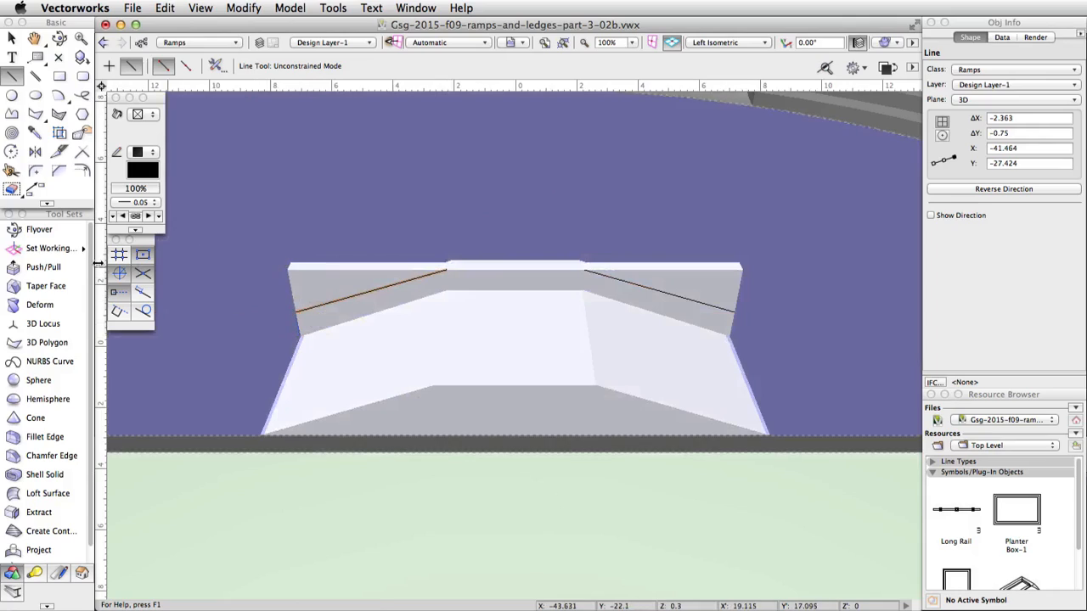
# Step: Cut off the wall's right upper corner above the sloped line with Push/Pull in Sub-Face mode, pushing it back through the full thickness
pyautogui.click(36, 267)
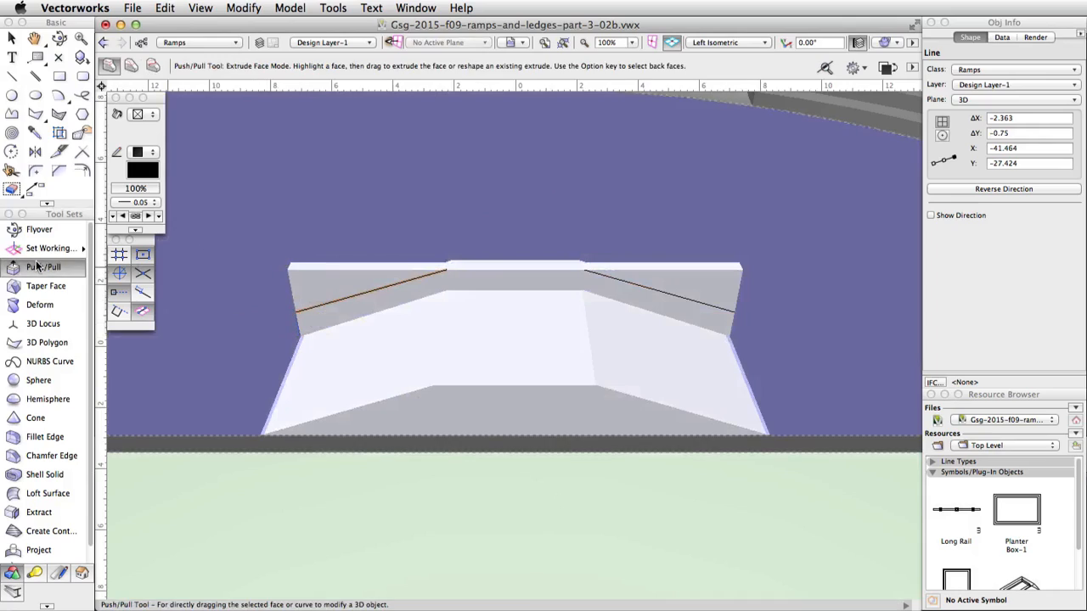
pyautogui.click(153, 65)
pyautogui.click(659, 291)
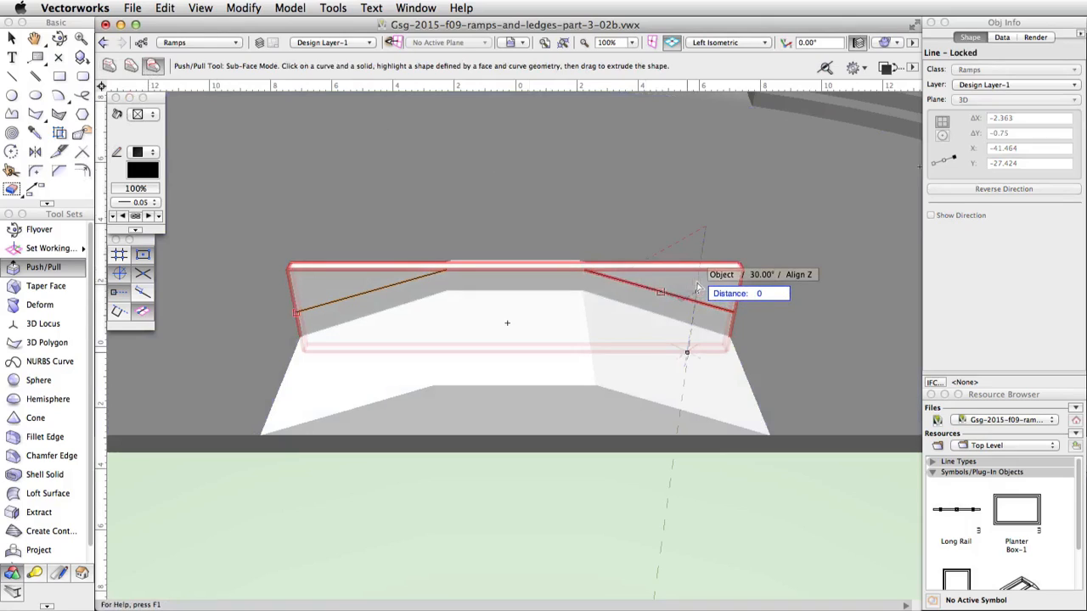
pyautogui.click(682, 285)
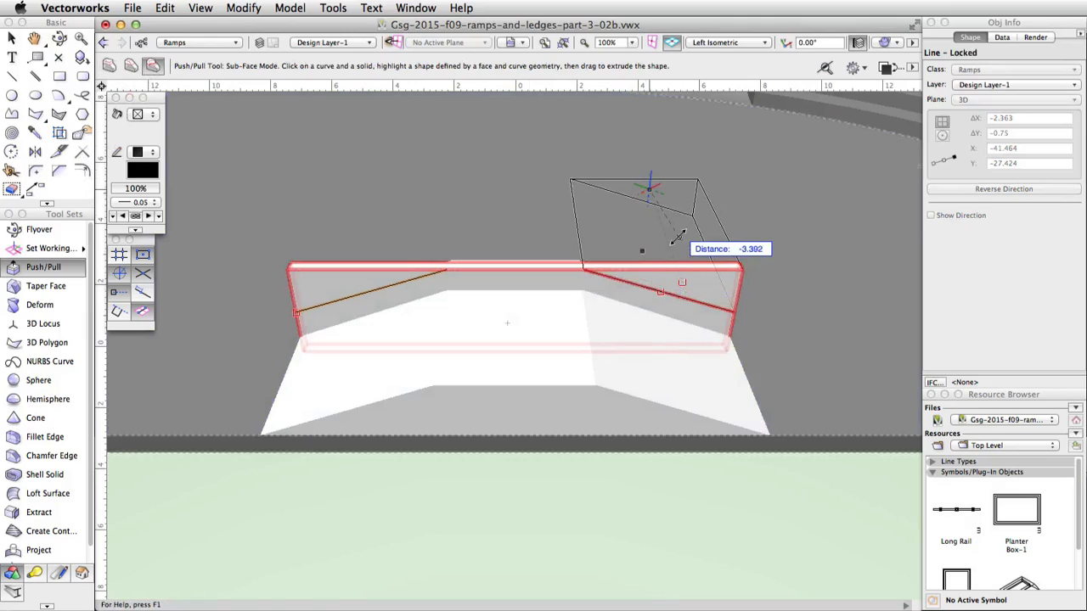
pyautogui.click(677, 240)
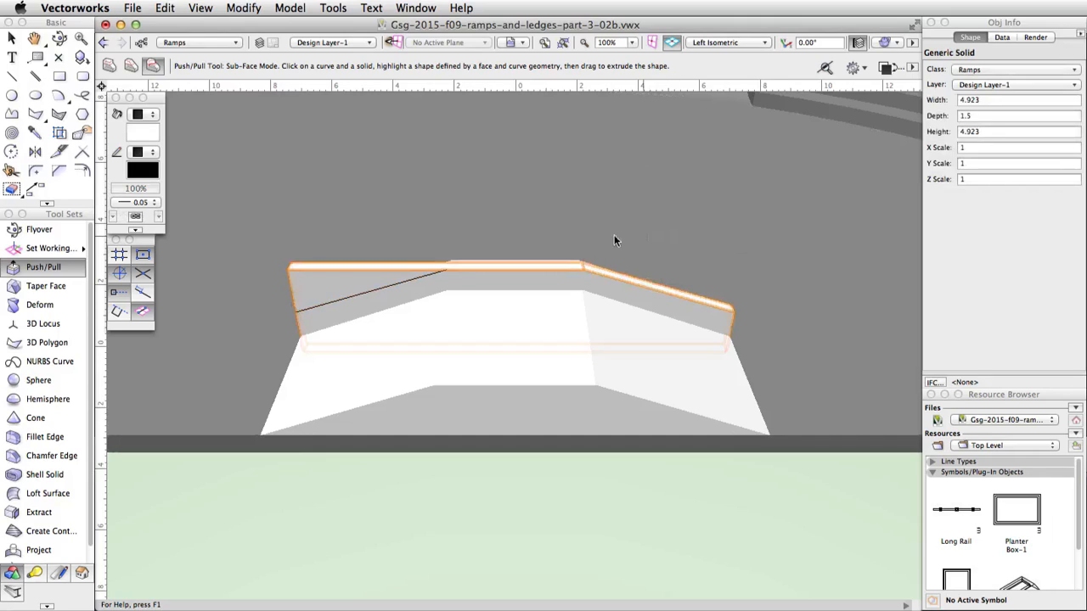
# Step: Push the triangular sub-face above the left sloped line back through the wall to cut off its left upper corner
pyautogui.click(360, 290)
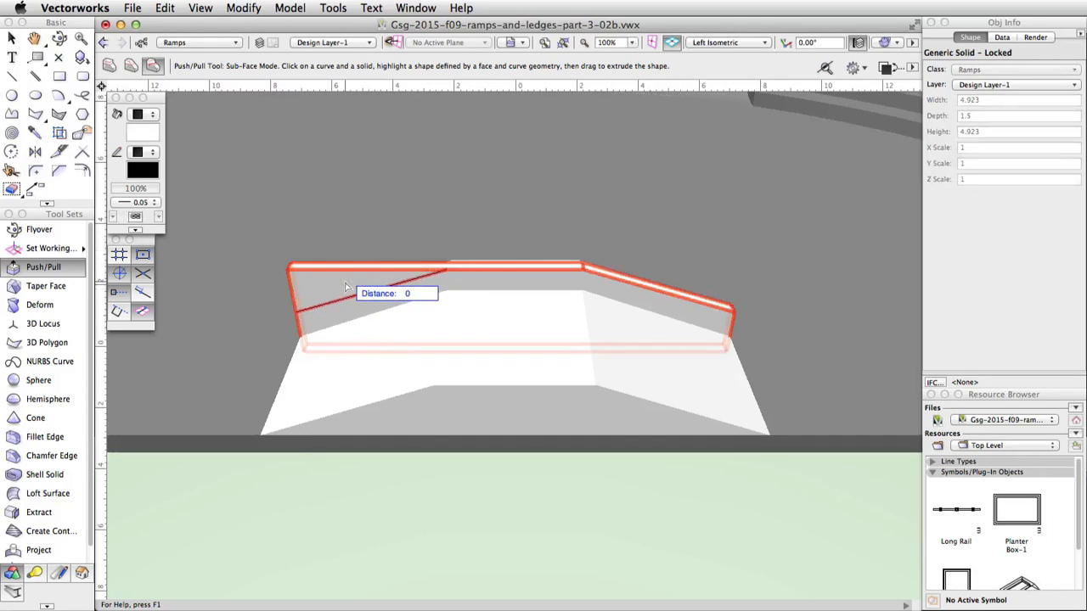
pyautogui.click(333, 283)
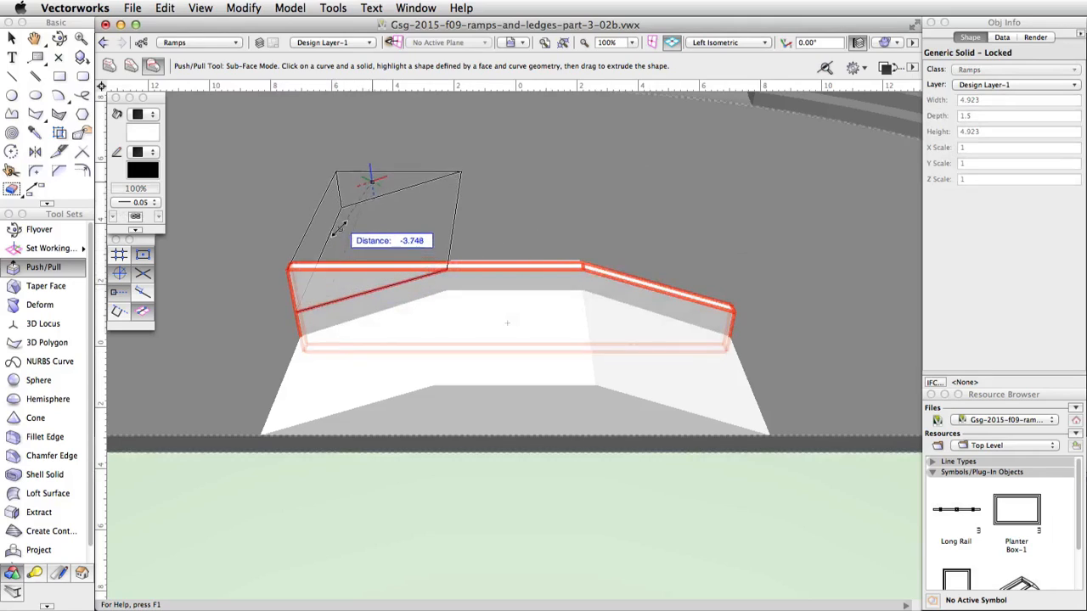
pyautogui.click(338, 229)
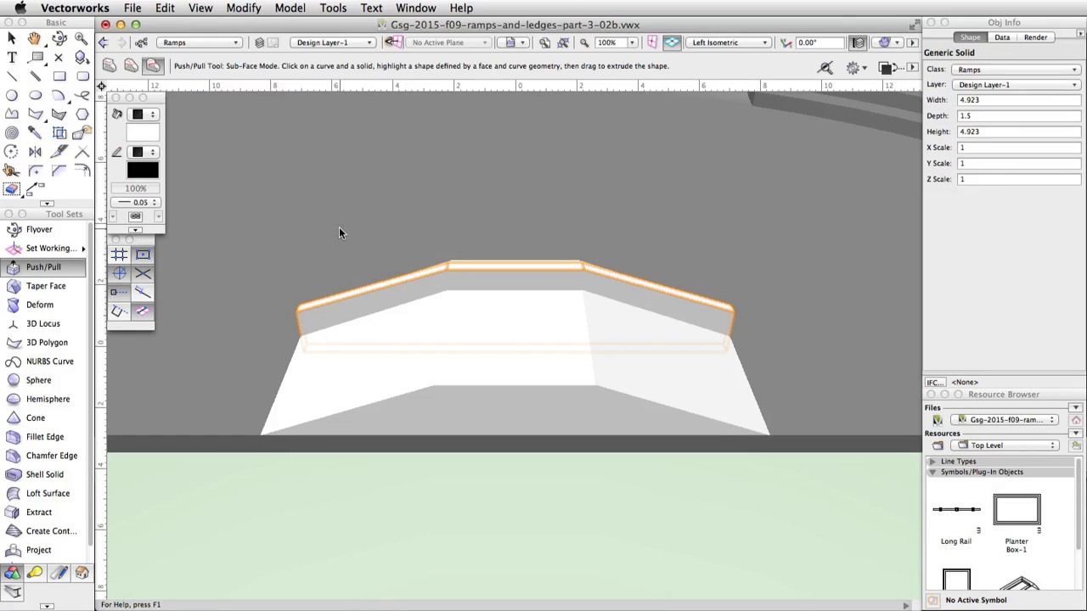
# Step: Fill the tapered curbside ramp with the document's medium grey color
pyautogui.click(12, 37)
pyautogui.click(413, 384)
pyautogui.click(154, 138)
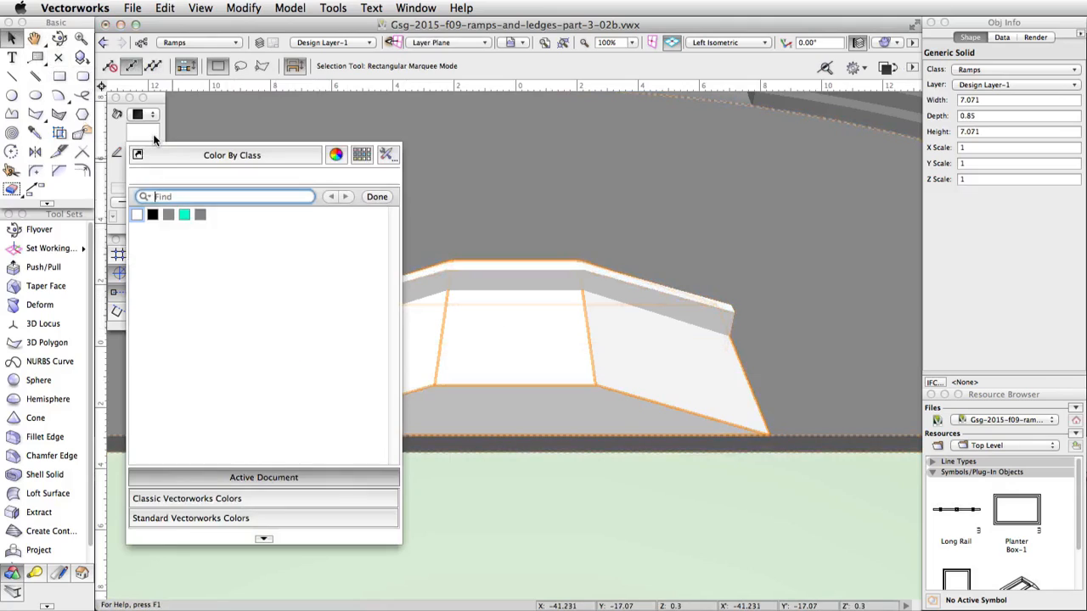
pyautogui.click(169, 214)
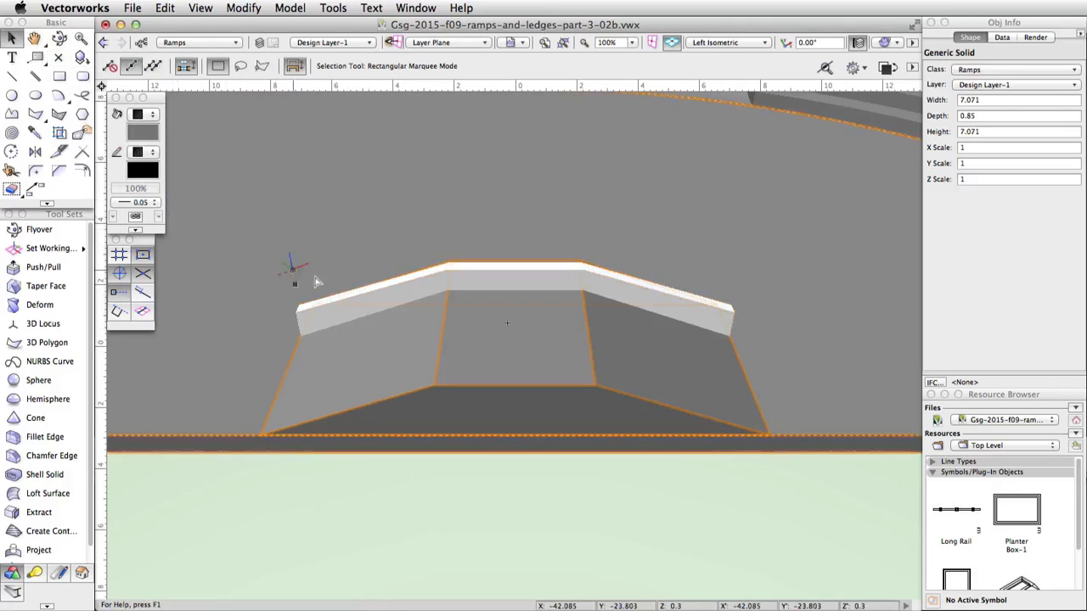
# Step: Fill the sloped wall behind the curbside ramp with the document's turquoise green color
pyautogui.click(384, 287)
pyautogui.click(151, 133)
pyautogui.click(186, 213)
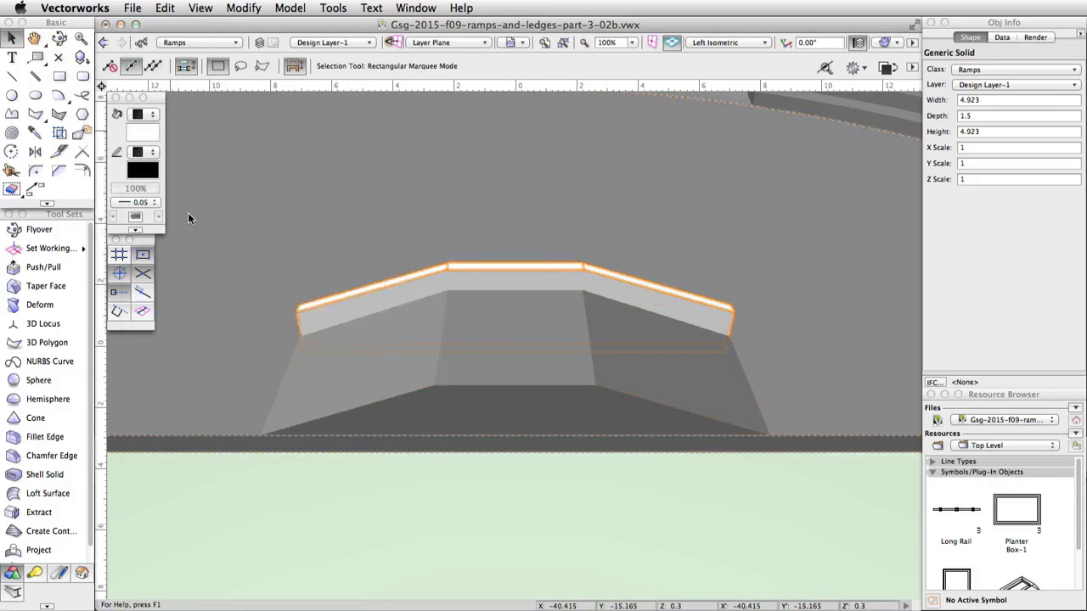
# Step: Group the sloped wall with the curbside ramp in front of it
pyautogui.keyDown('shift'); pyautogui.click(370, 351); pyautogui.keyUp('shift')
pyautogui.click(243, 8)
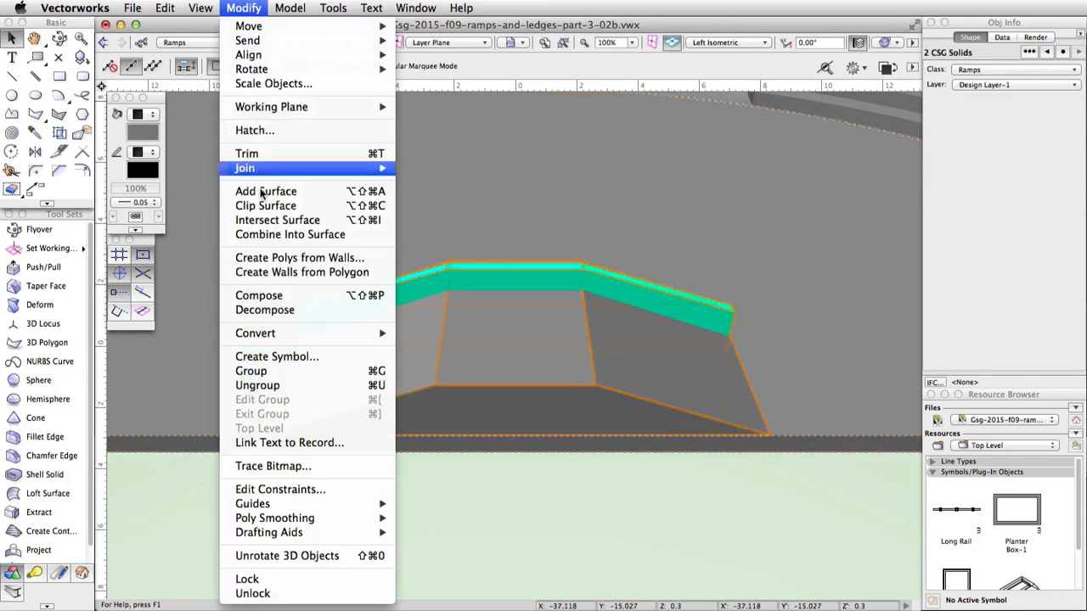
pyautogui.click(270, 369)
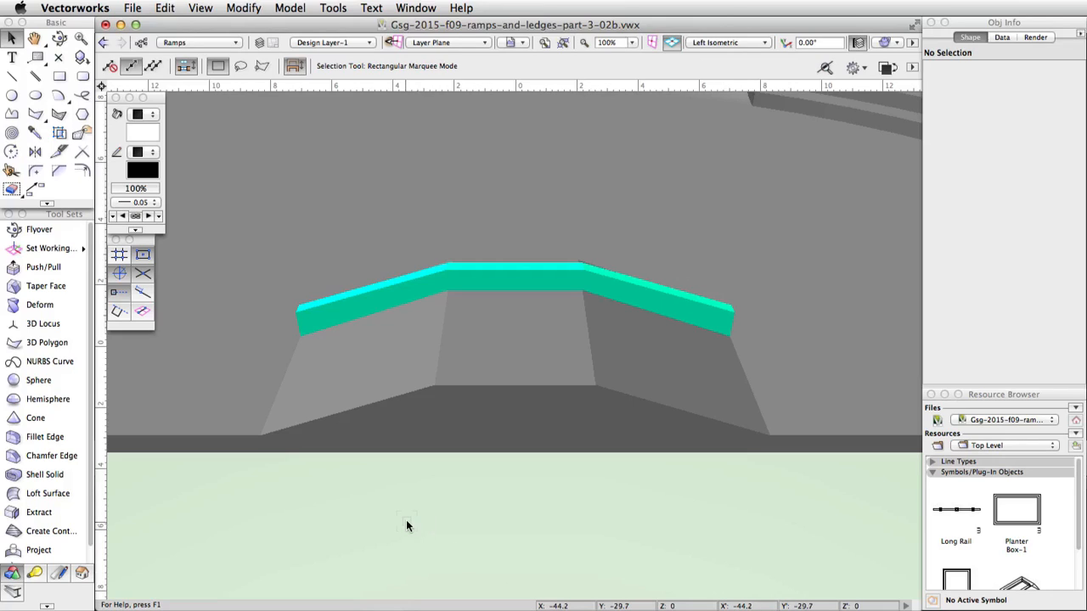
# Step: Extract the flat floor of the skate bowl as a surface, using Extract Surface mode with only Select Faces enabled
pyautogui.scroll(-5, 394, 533)
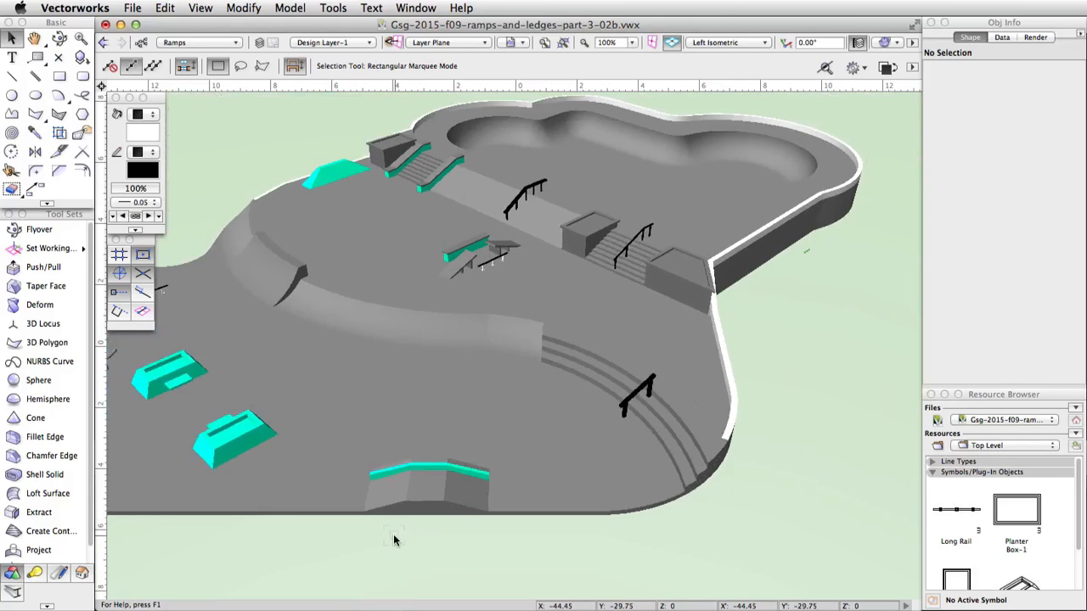
pyautogui.scroll(5, 594, 161)
pyautogui.scroll(-1, 615, 178)
pyautogui.scroll(2, 619, 177)
pyautogui.scroll(-1, 629, 176)
pyautogui.moveTo(634, 177); pyautogui.dragTo(619, 181, button='middle')
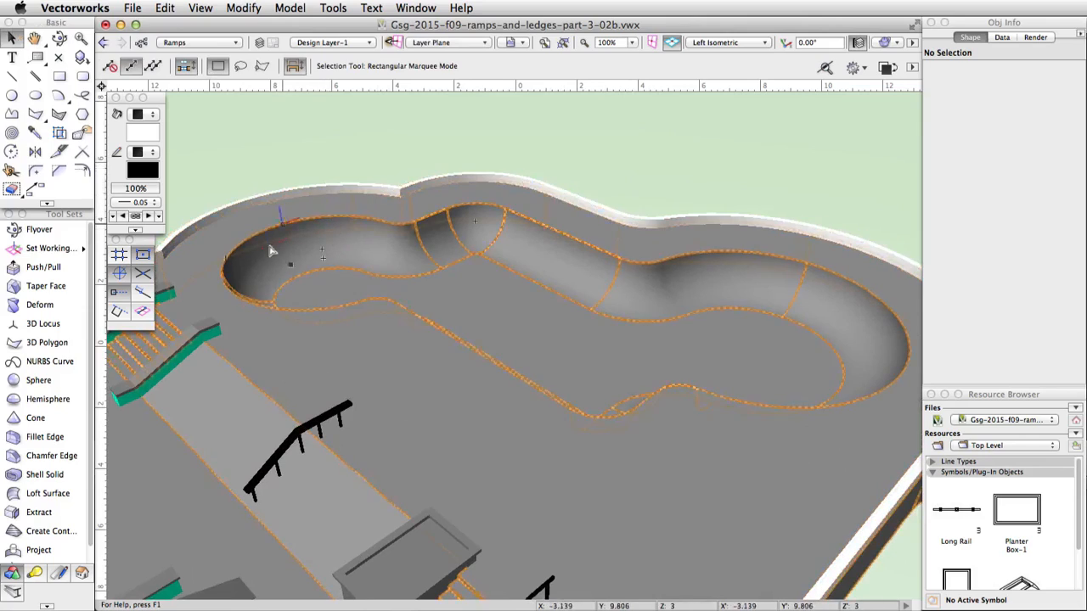
pyautogui.click(39, 513)
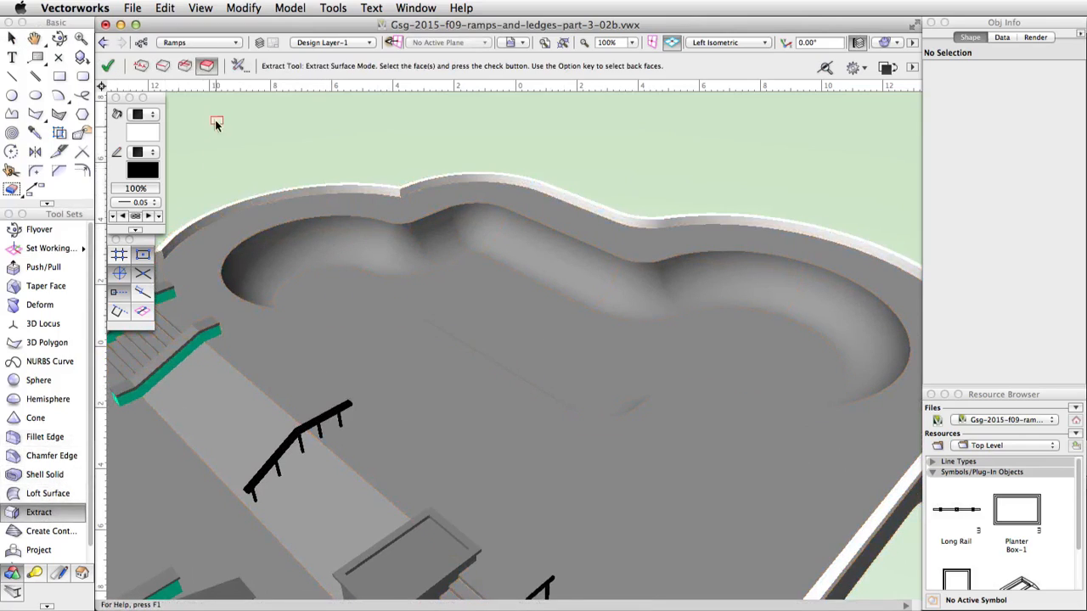
pyautogui.click(242, 67)
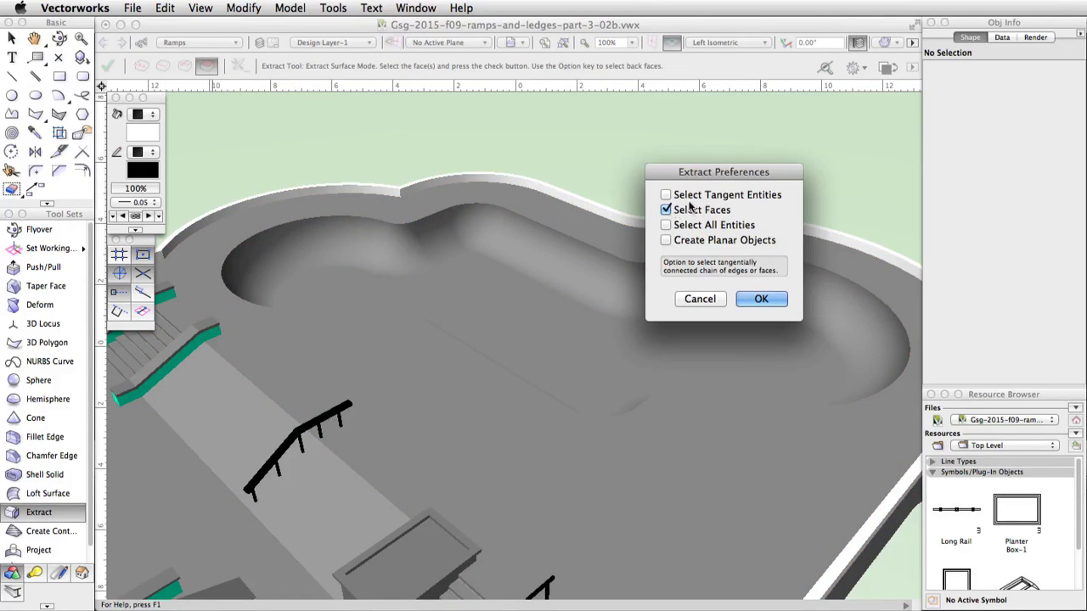
pyautogui.click(761, 299)
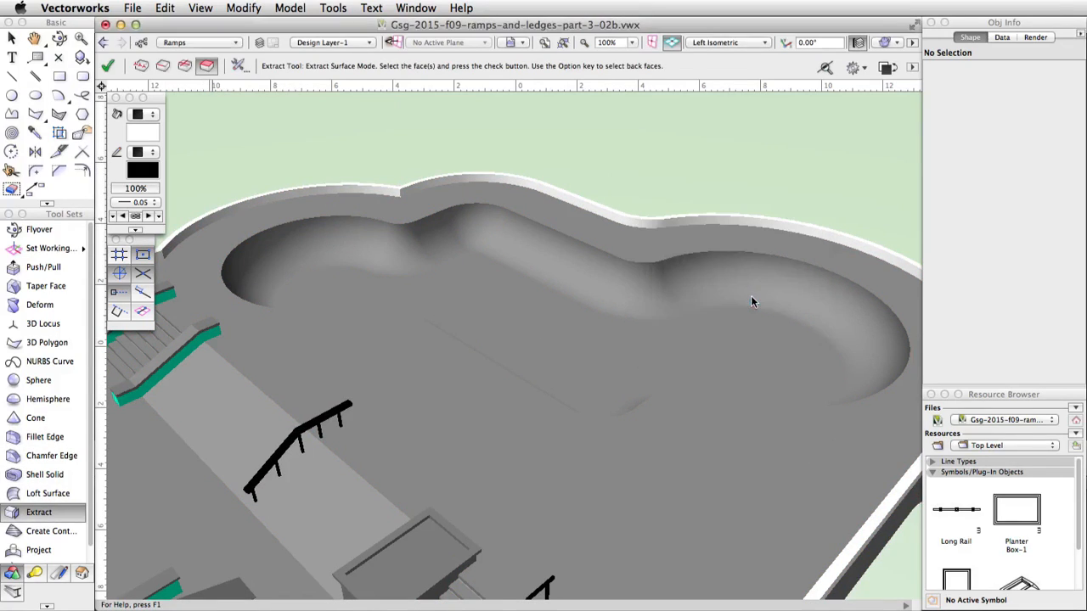
pyautogui.click(590, 340)
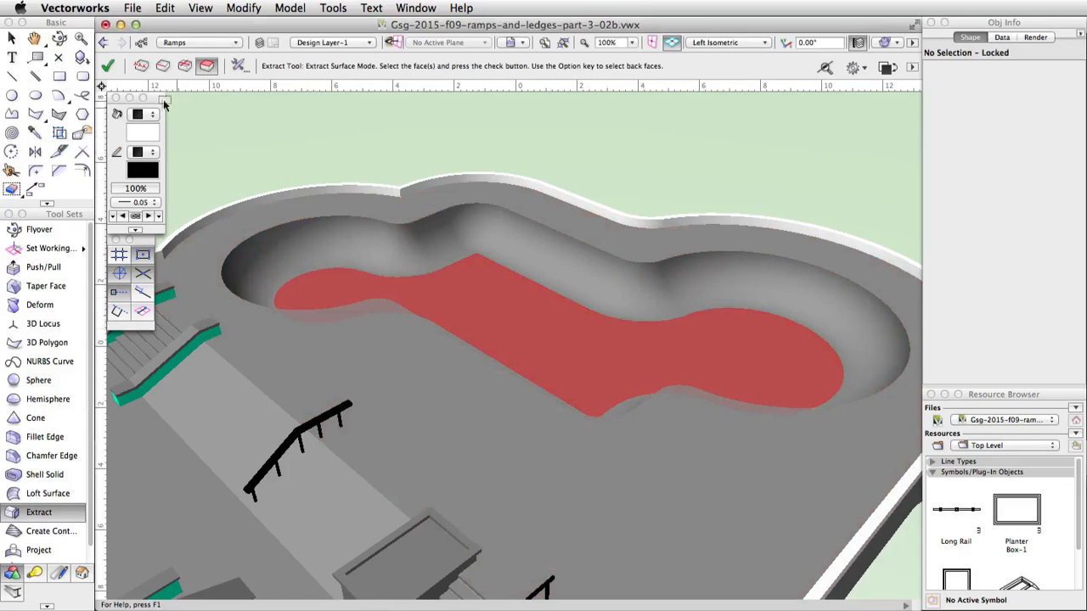
pyautogui.click(109, 66)
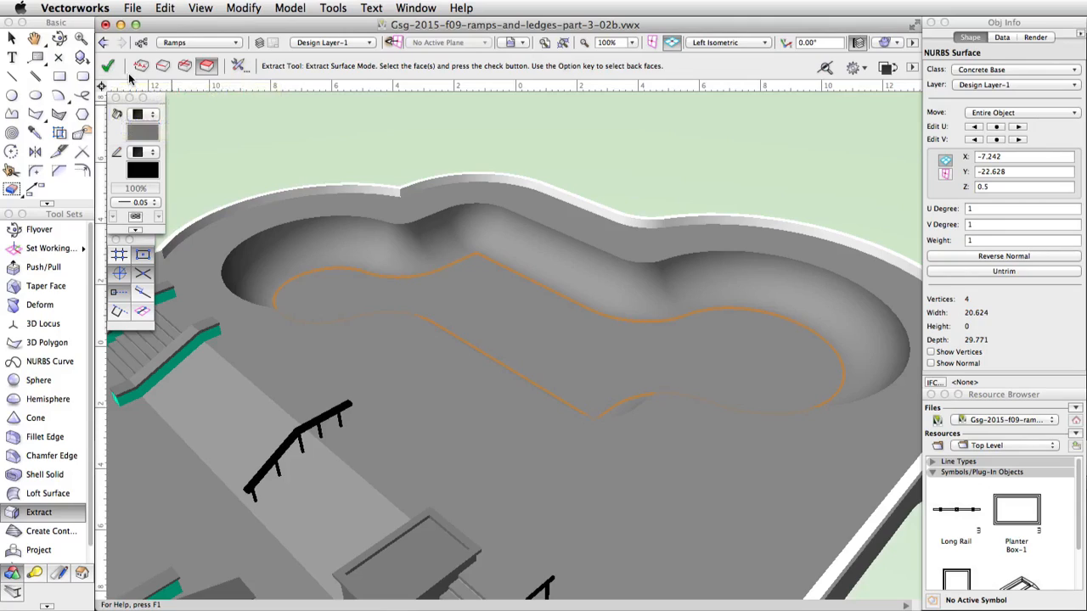
# Step: Fill the extracted bowl floor surface with turquoise green and nudge it up in Front view to Z 0.525, returning to Left Isometric
pyautogui.click(140, 133)
pyautogui.click(184, 214)
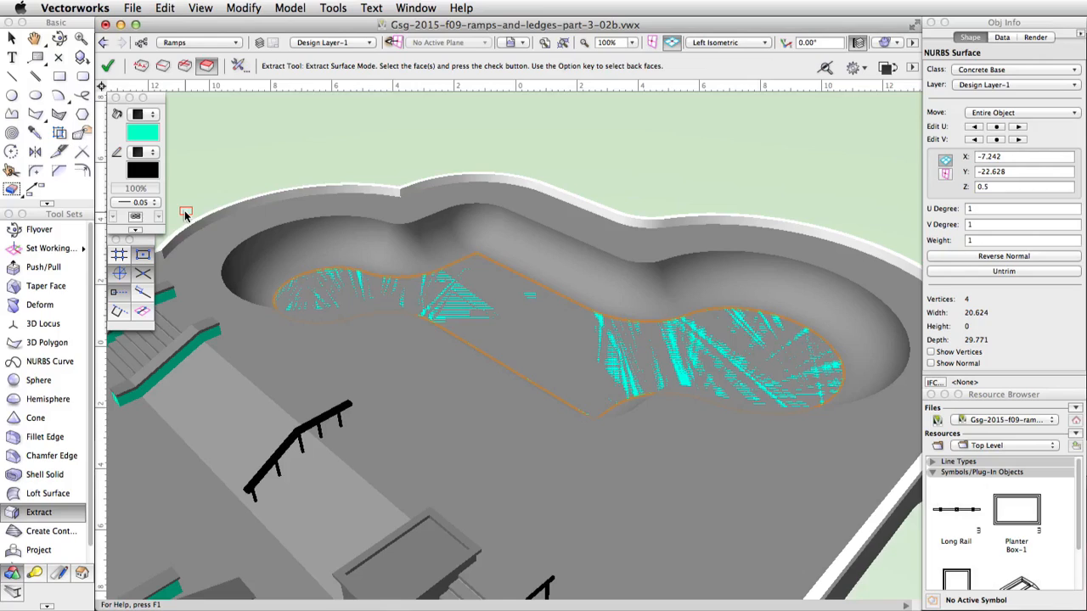
pyautogui.click(696, 42)
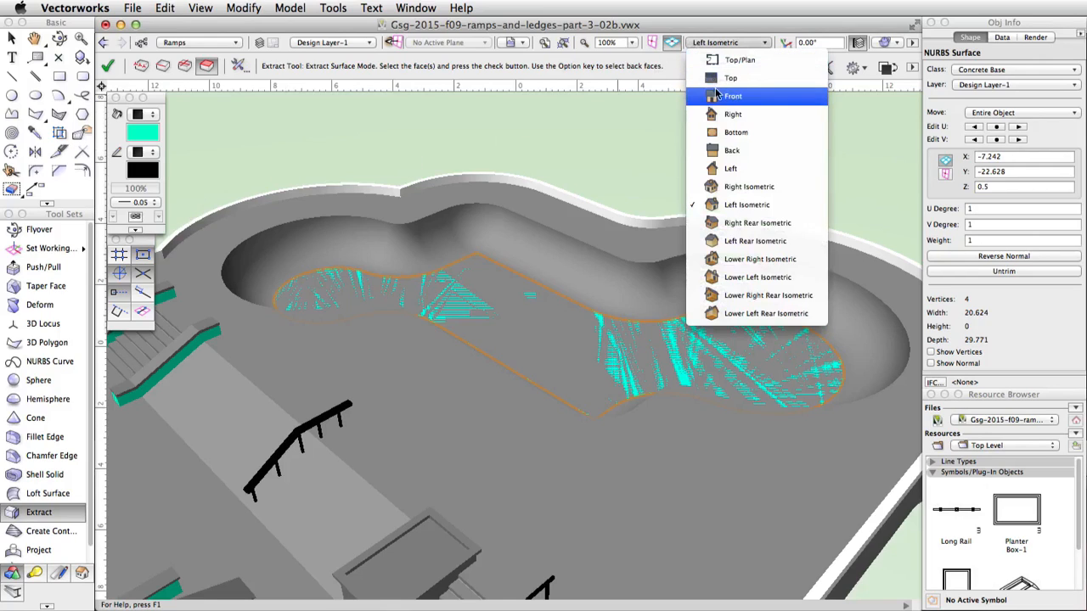
pyautogui.click(718, 95)
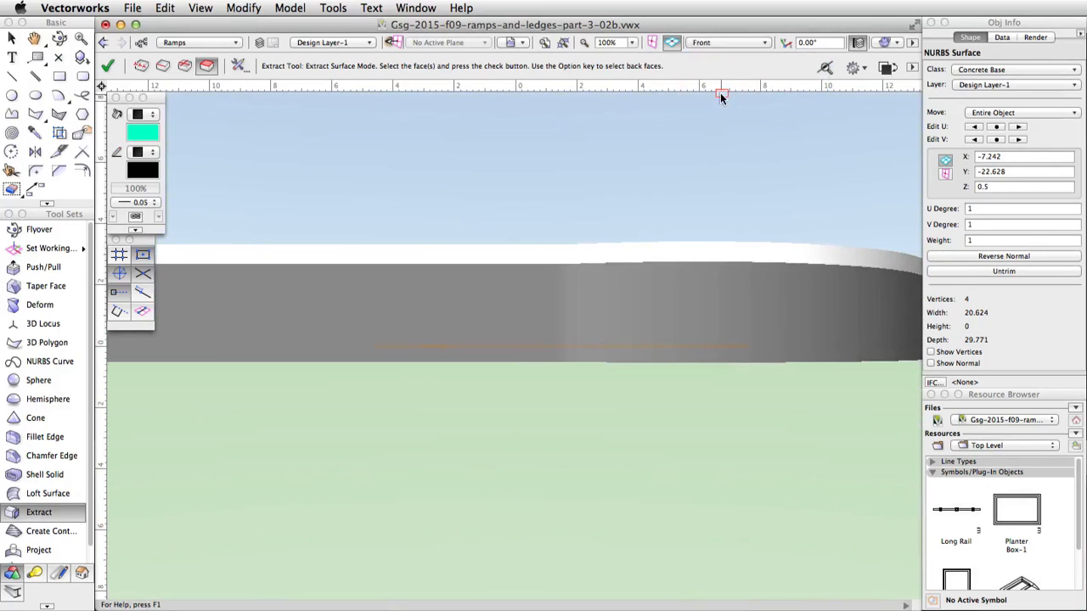
pyautogui.hotkey('shift', 'Up')
pyautogui.click(720, 44)
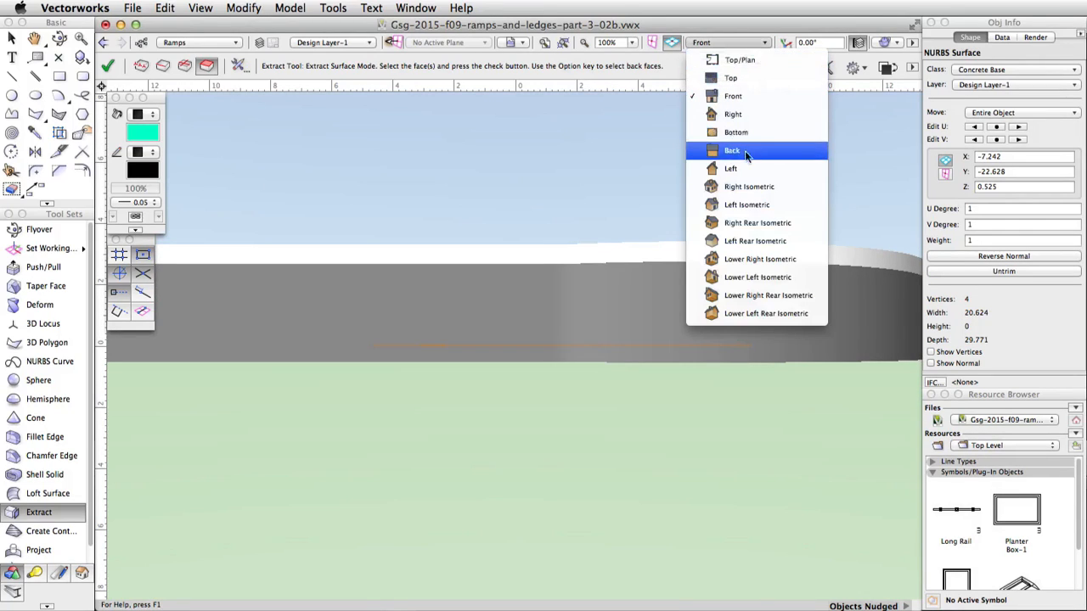
pyautogui.click(749, 206)
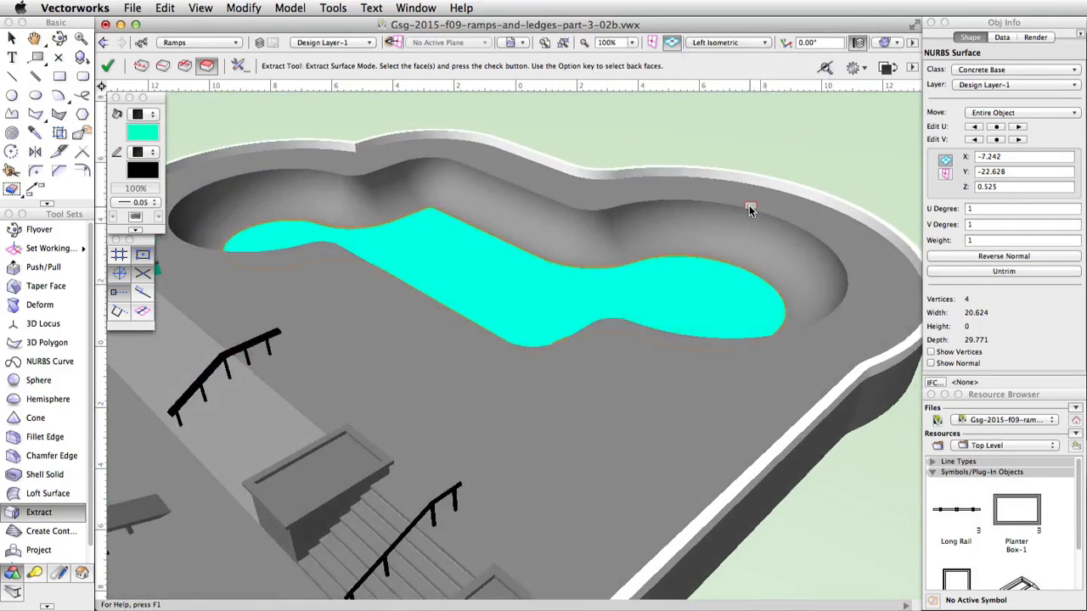
pyautogui.moveTo(749, 207); pyautogui.dragTo(780, 264, button='middle')
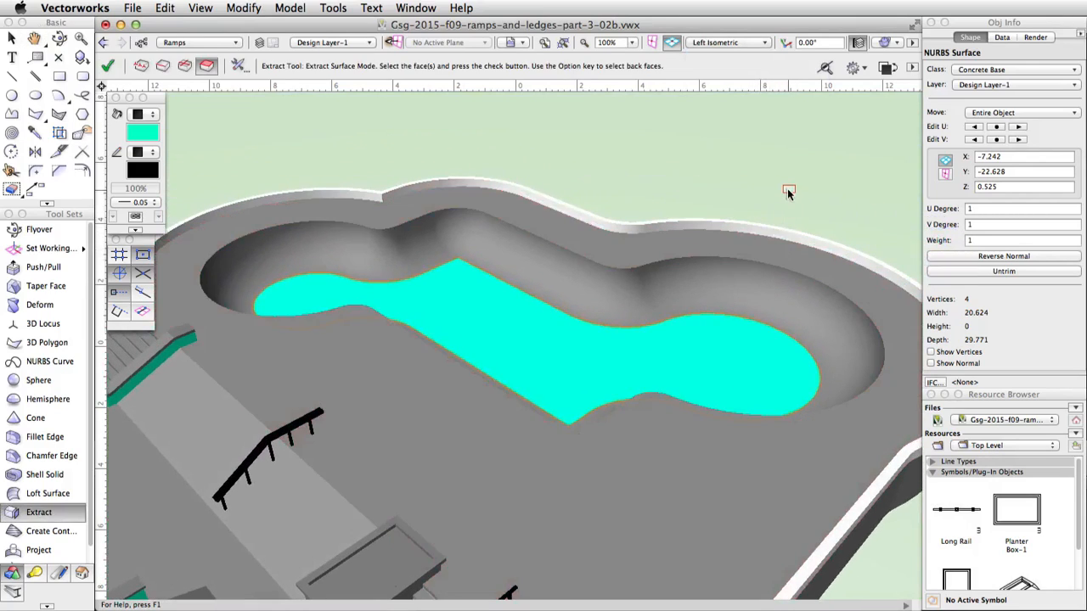